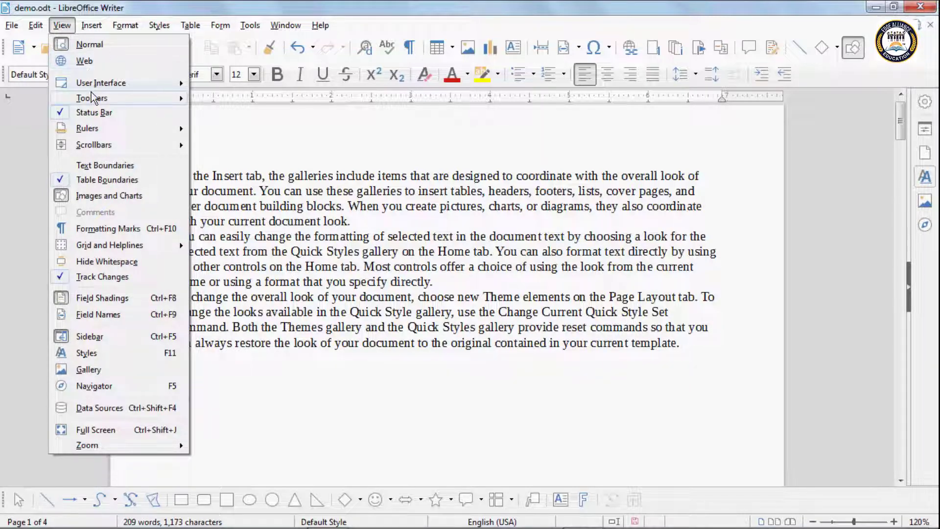
- Show the document in Normal view and look through its pages
mouse_move(91, 94)
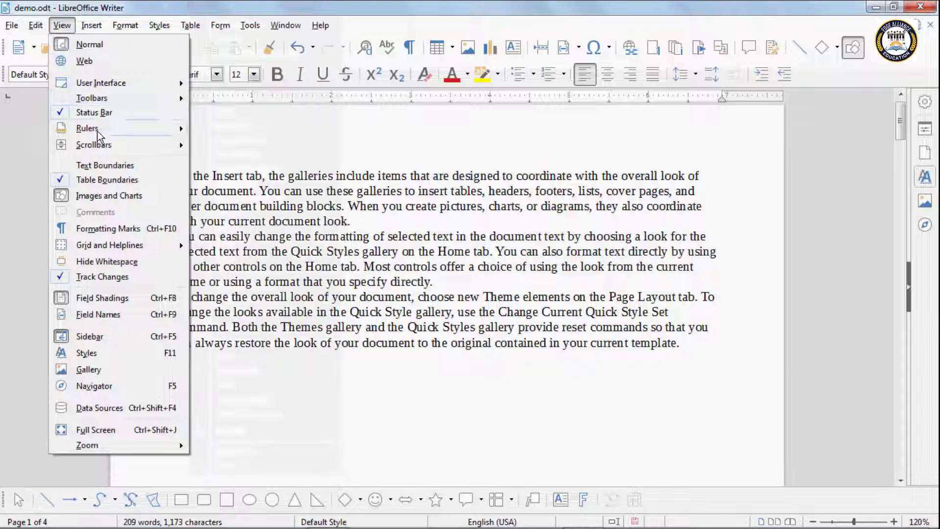
mouse_move(94, 147)
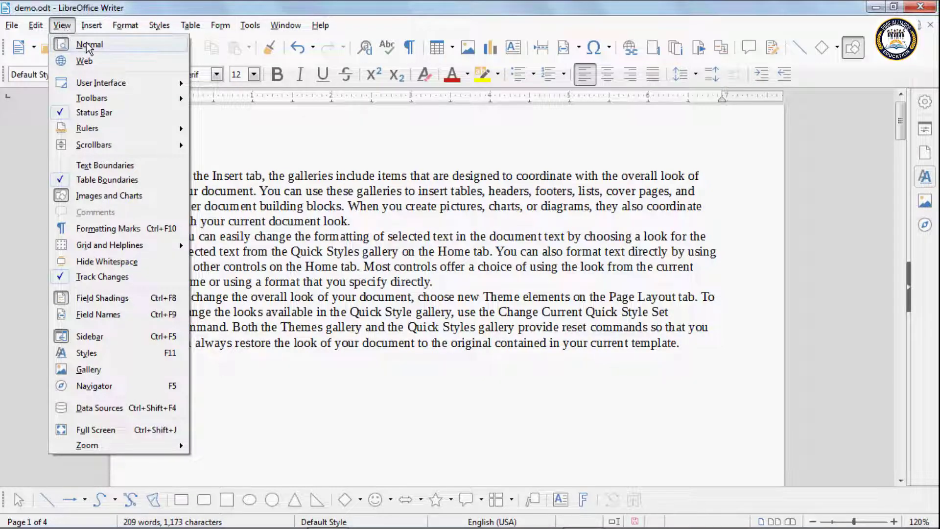
left_click(88, 46)
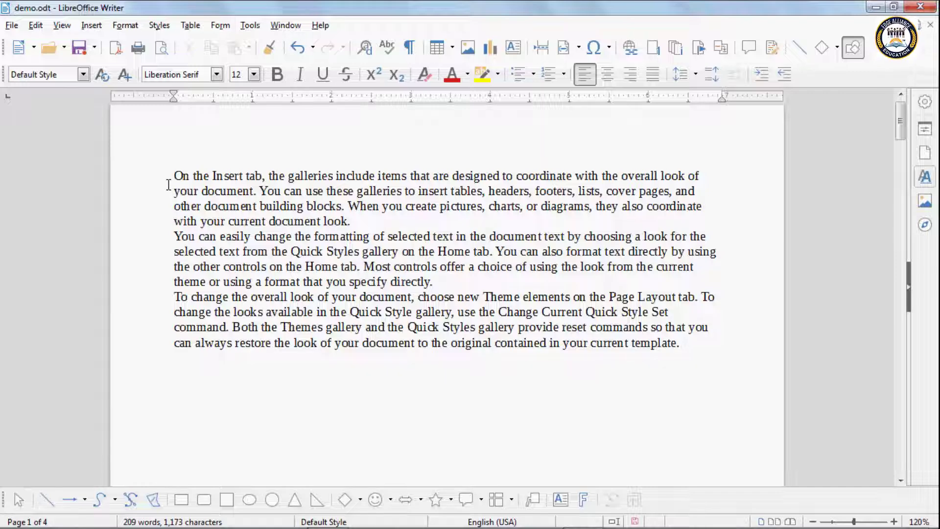
scroll(168, 185, "down", 4)
scroll(169, 185, "up", 4)
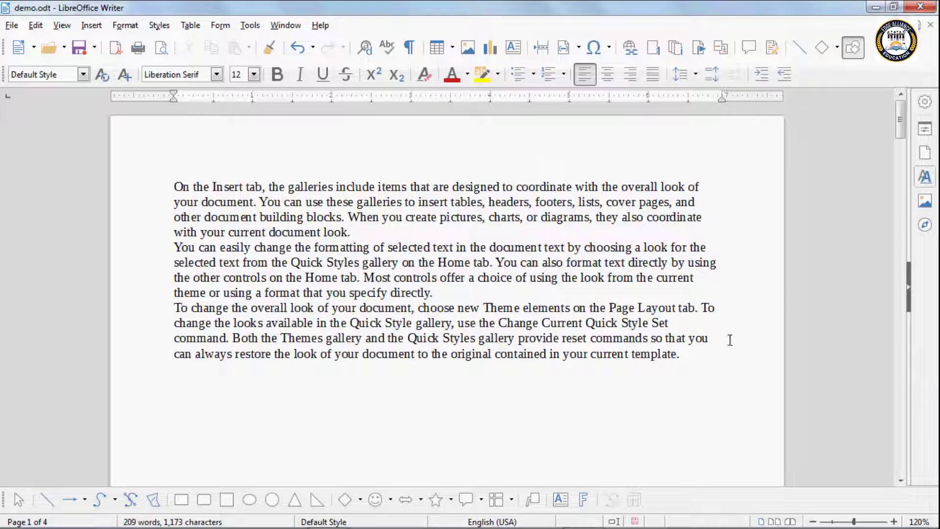
scroll(733, 343, "down", 5)
scroll(733, 343, "down", 6)
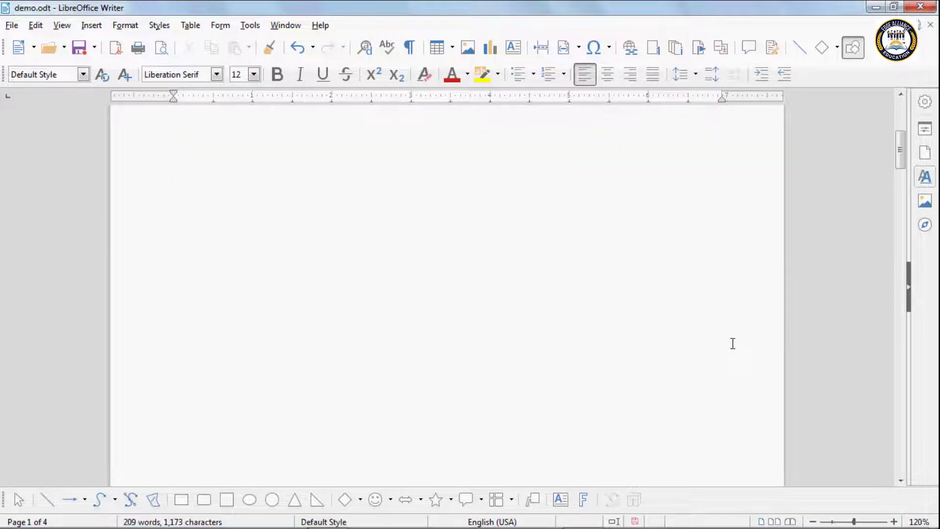
scroll(733, 343, "up", 11)
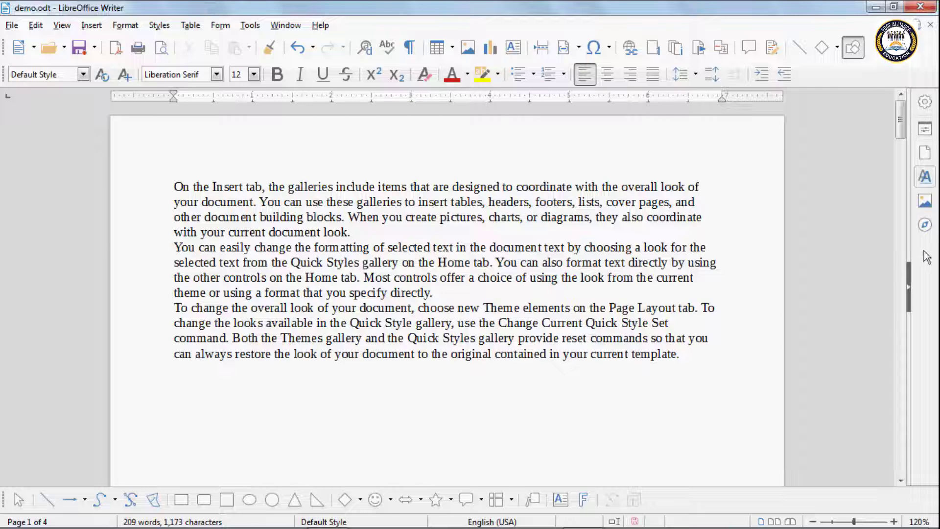
mouse_move(902, 126)
left_mouse_down()
mouse_move(917, 336)
mouse_move(889, 189)
mouse_move(887, 117)
left_mouse_up()
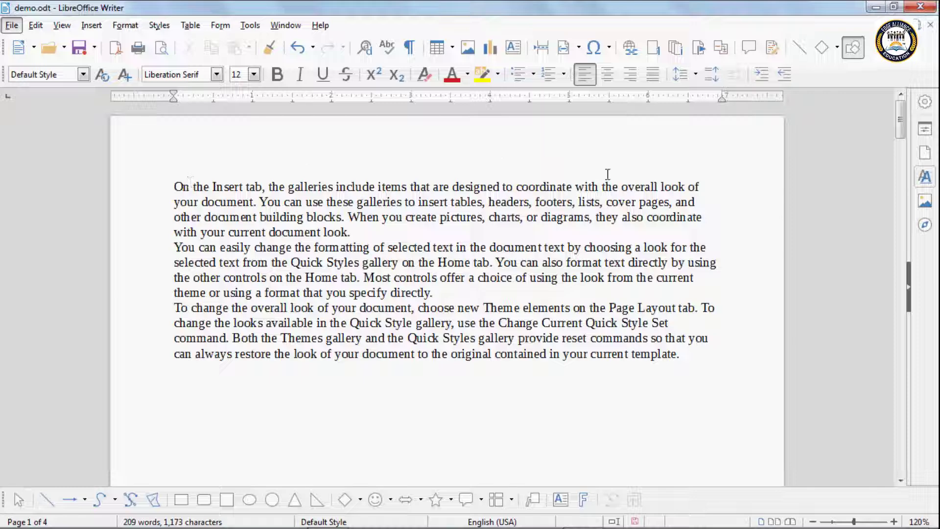
left_click(92, 25)
mouse_move(72, 29)
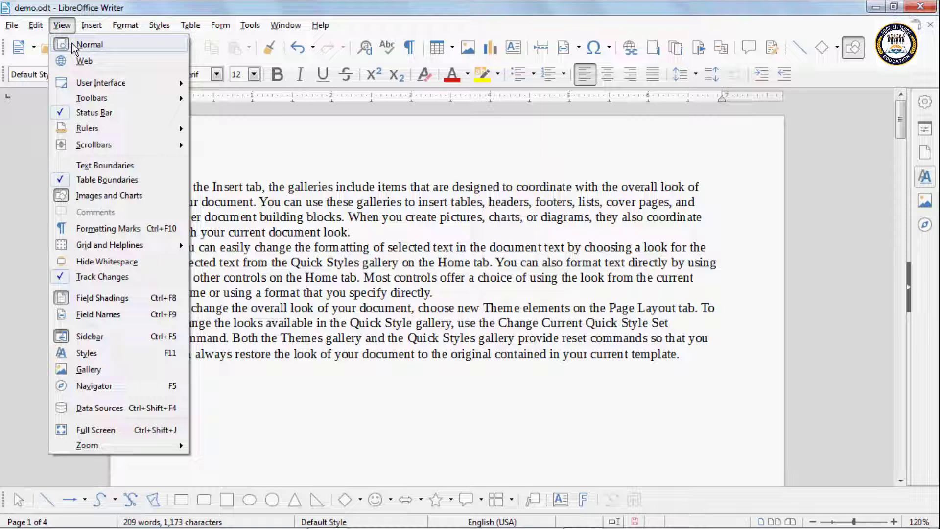
left_click(213, 184)
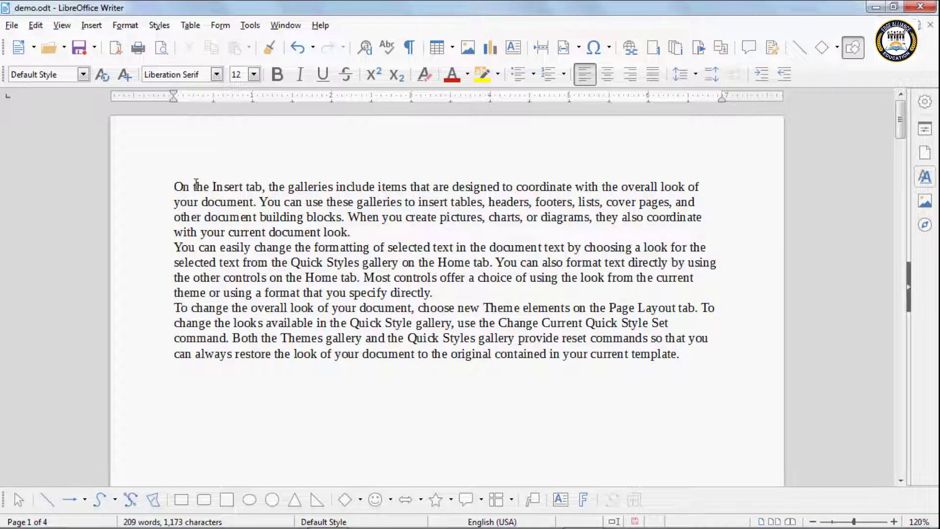
left_click(62, 25)
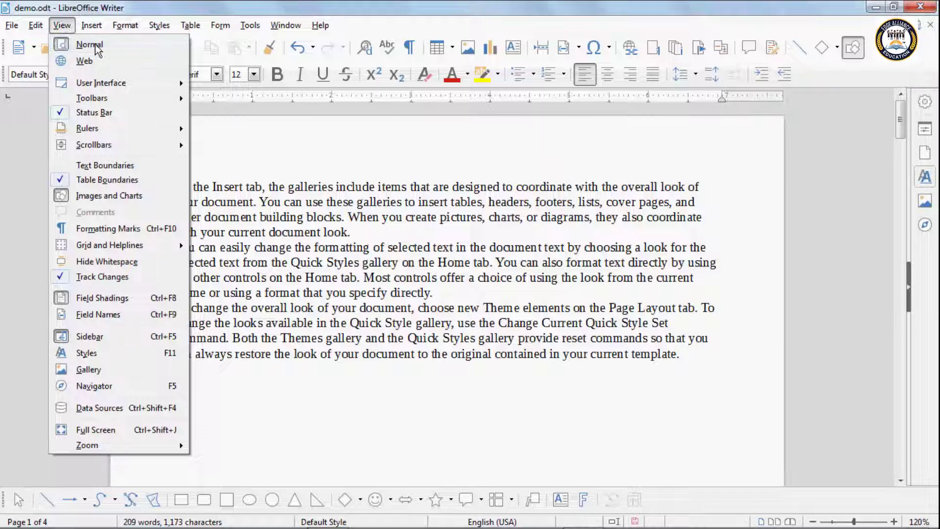
left_click(91, 25)
left_click(242, 133)
- Switch the document to Web view and examine how the text and the marks table are laid out
left_click(62, 27)
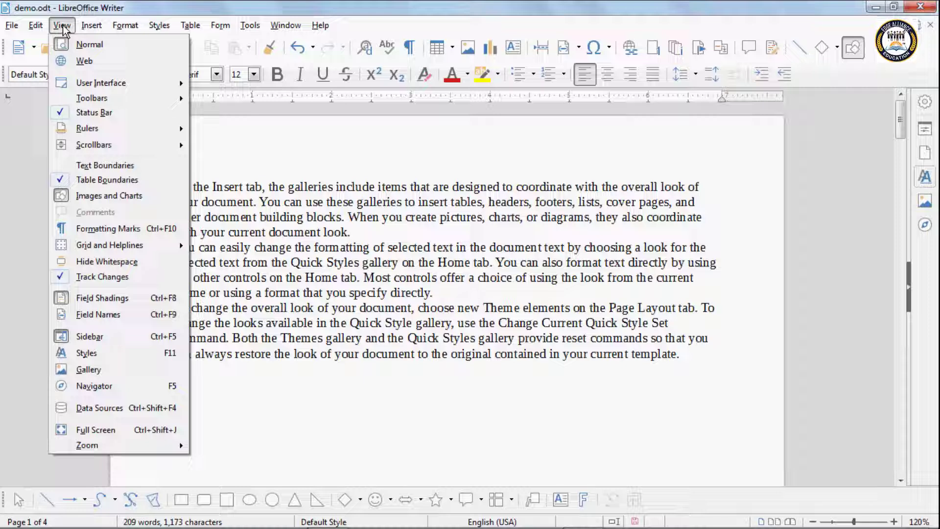
left_click(79, 62)
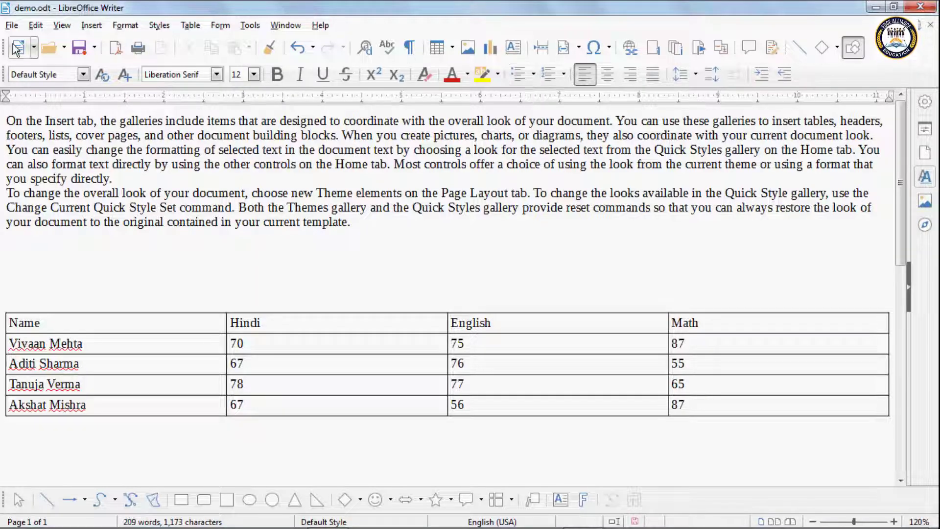
left_click(62, 25)
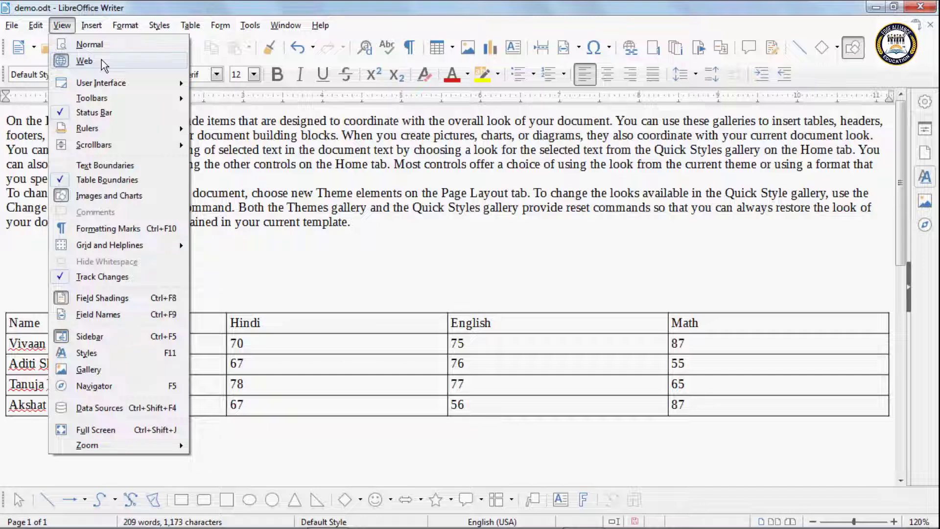
left_click(243, 252)
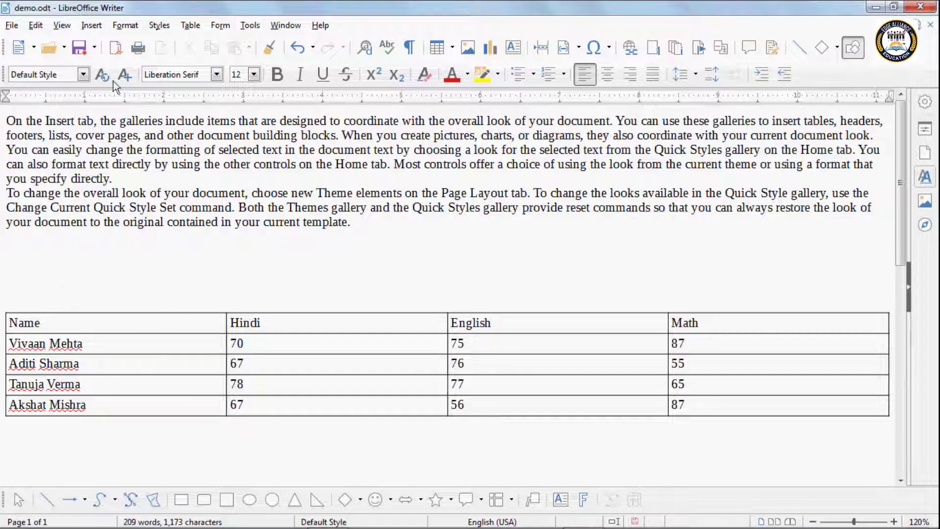
left_click(63, 26)
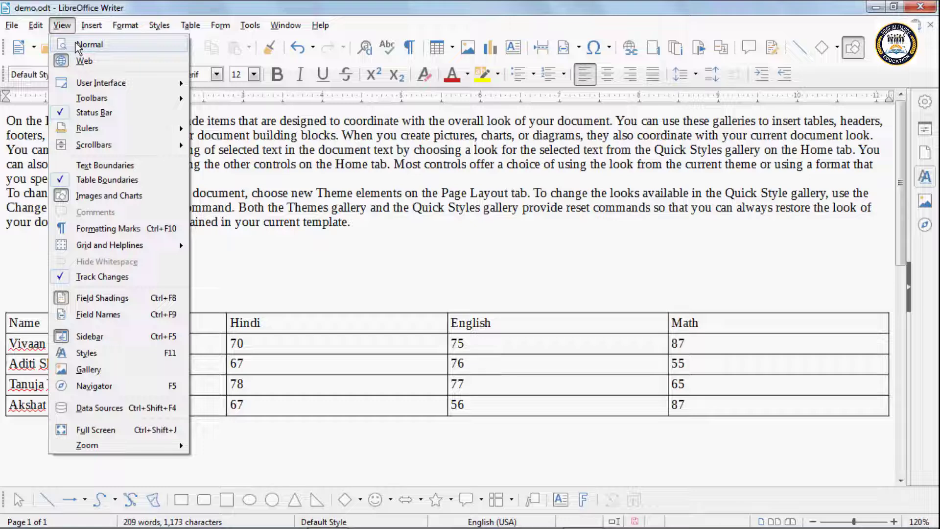
left_click(299, 241)
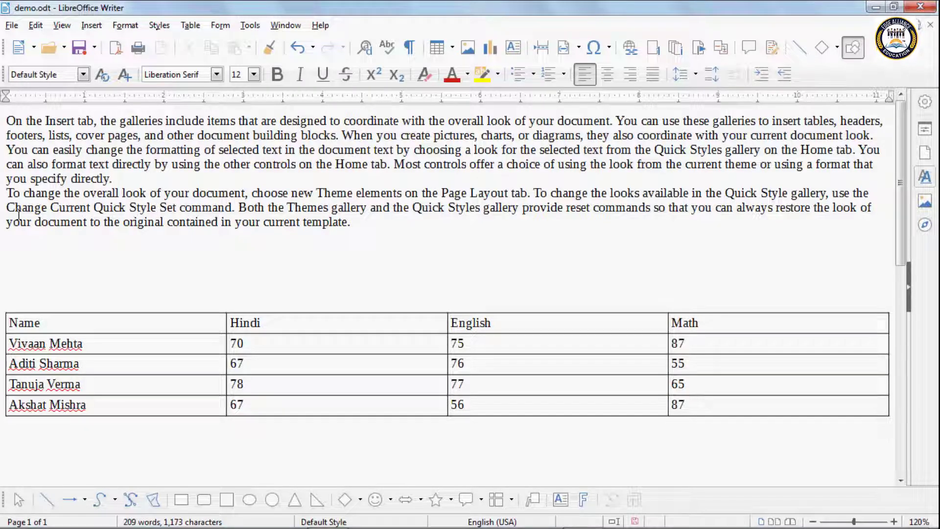
left_click(62, 26)
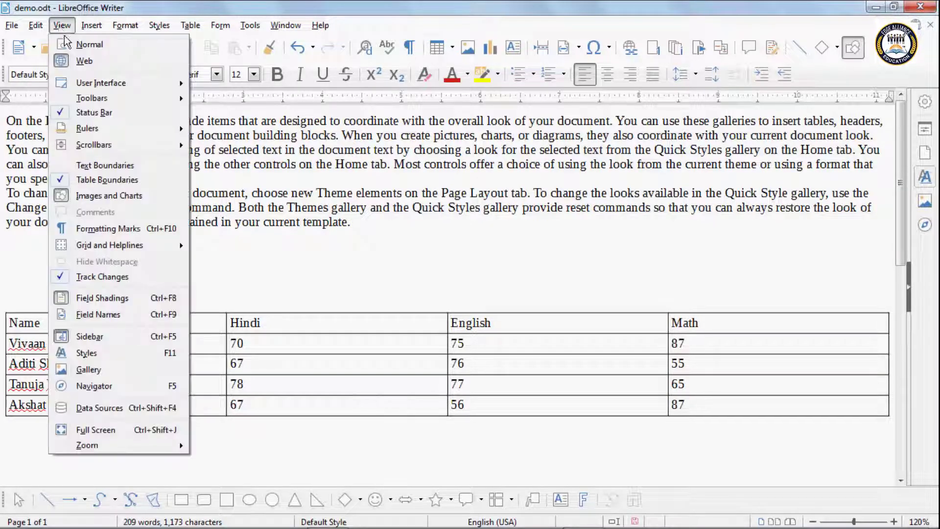
left_click(84, 61)
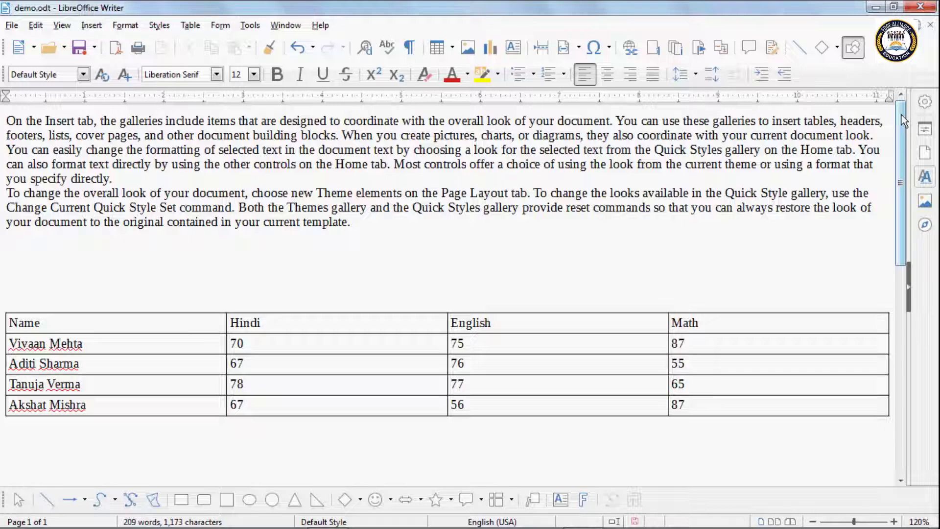
mouse_move(901, 114)
left_mouse_down()
mouse_move(911, 335)
mouse_move(881, 232)
mouse_move(882, 112)
mouse_move(907, 312)
mouse_move(893, 104)
left_mouse_up()
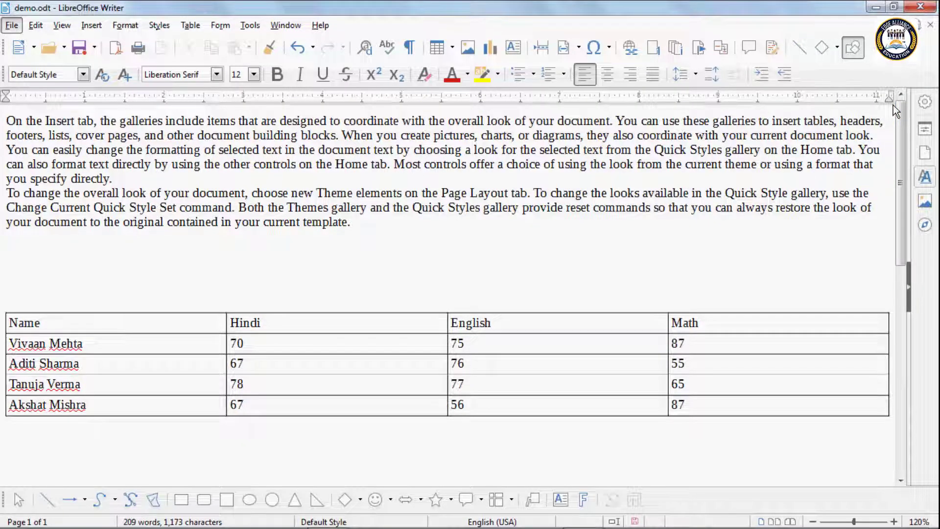
- Return the document from Web view to Normal view
left_click(59, 26)
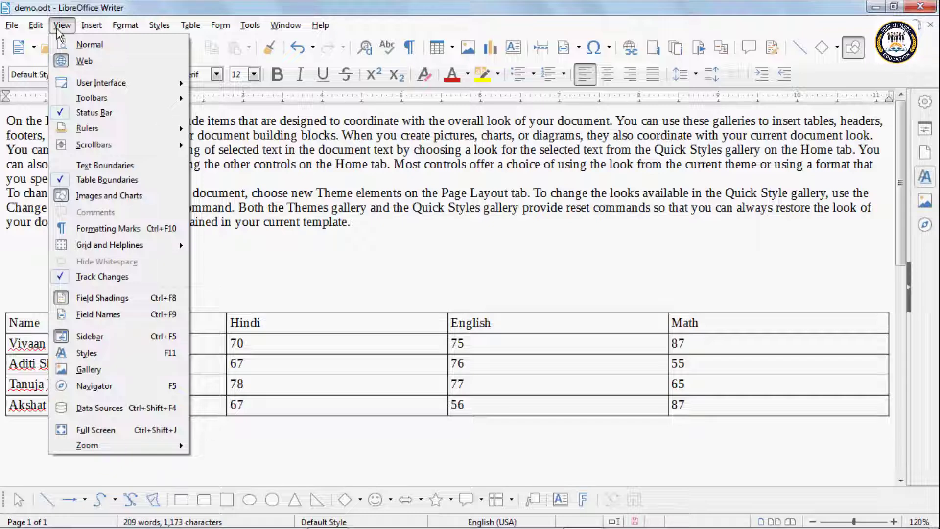
left_click(86, 47)
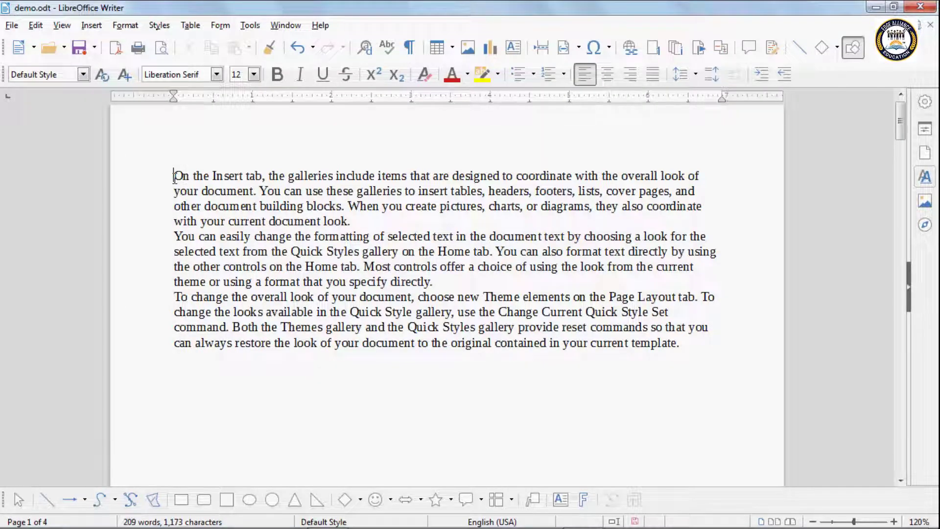
- Review the available user interface layouts and choose the Standard Toolbar layout
left_click(62, 25)
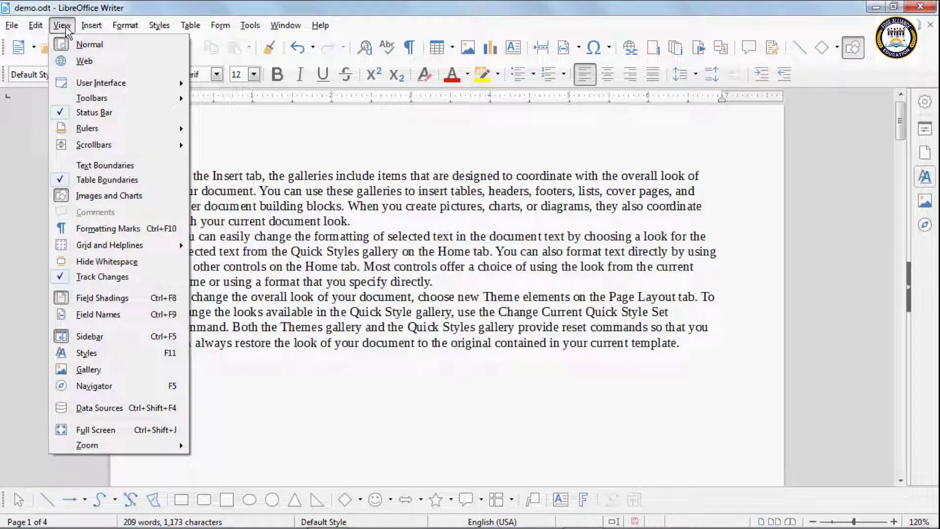
mouse_move(74, 85)
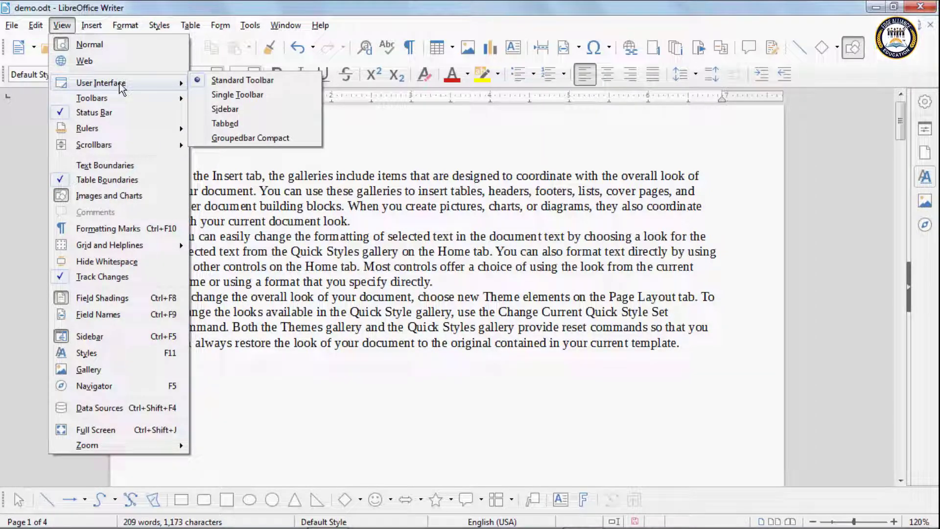
left_click(11, 25)
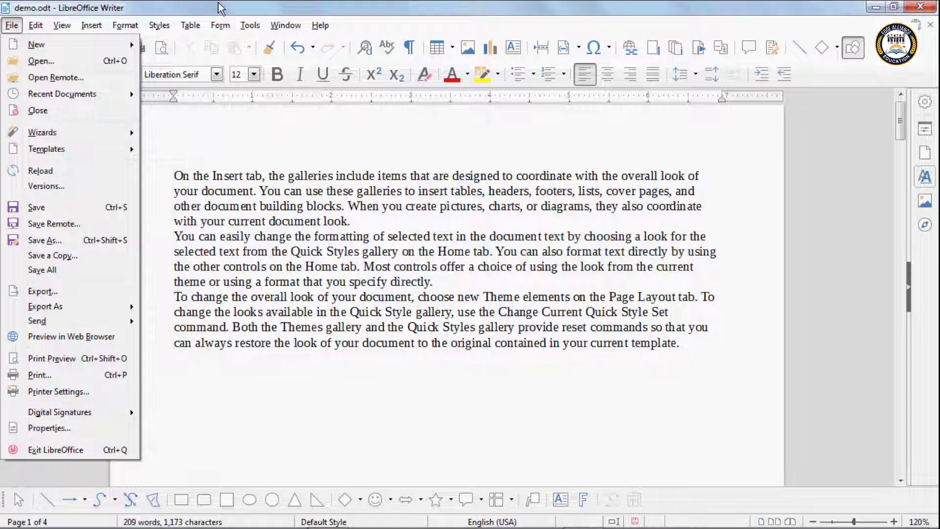
mouse_move(58, 31)
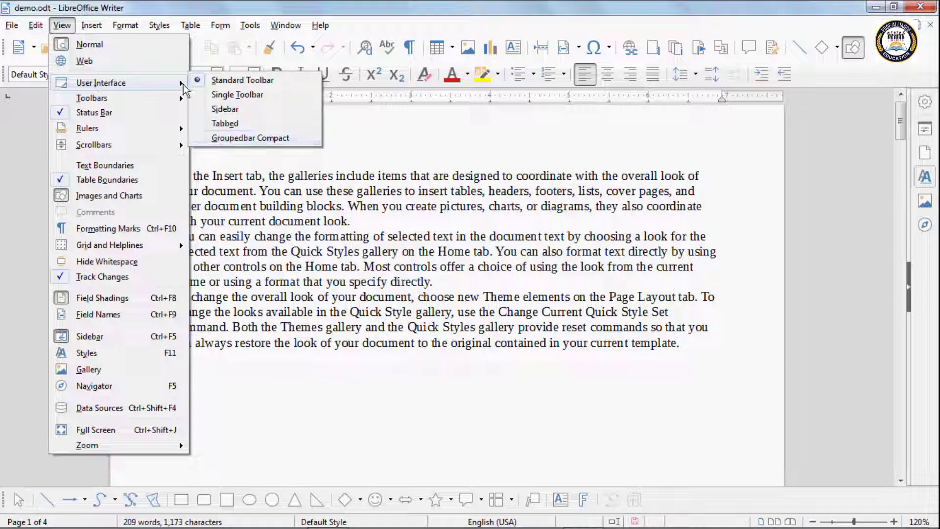
left_click(203, 86)
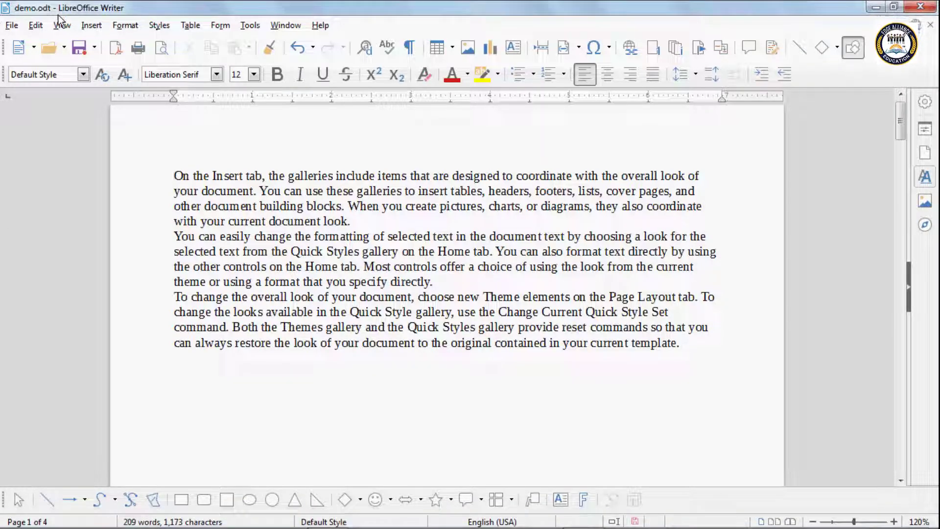
- Change the user interface layout to Single Toolbar
left_click(61, 27)
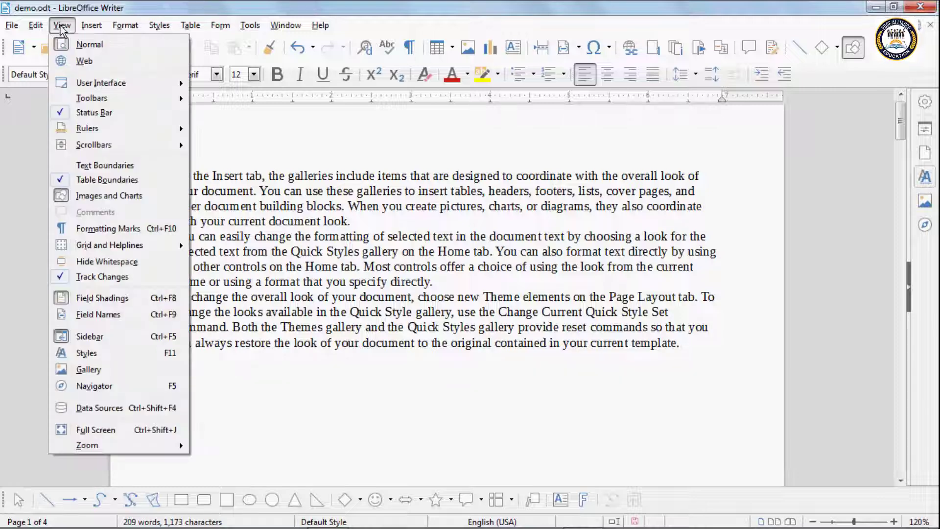
mouse_move(85, 84)
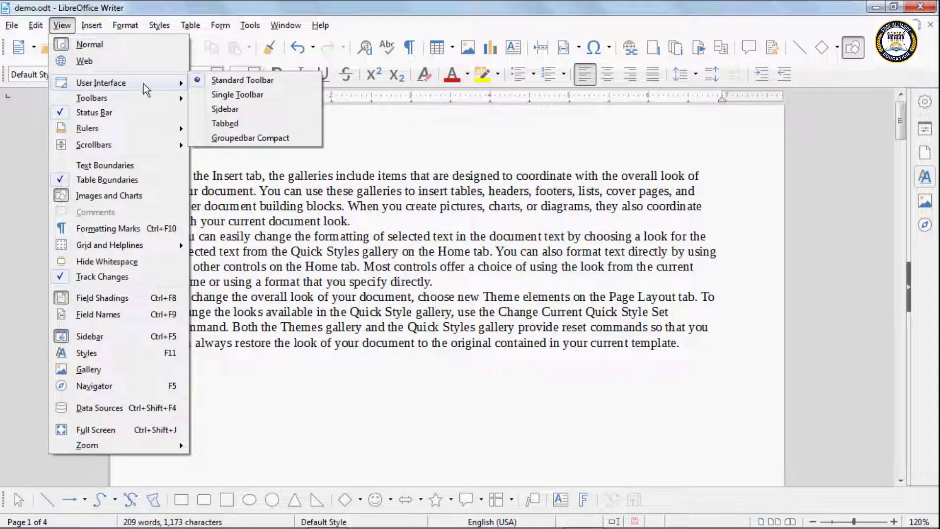
left_click(240, 96)
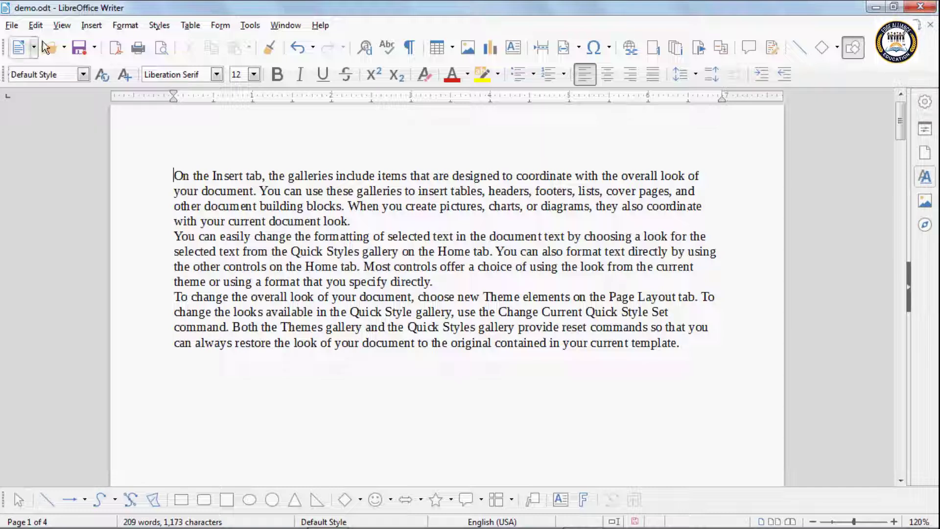
left_click(62, 25)
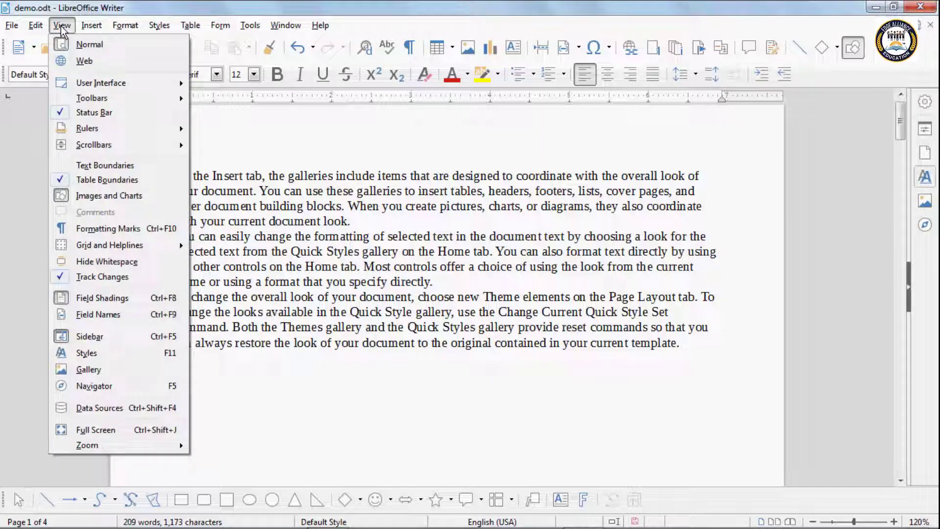
mouse_move(93, 84)
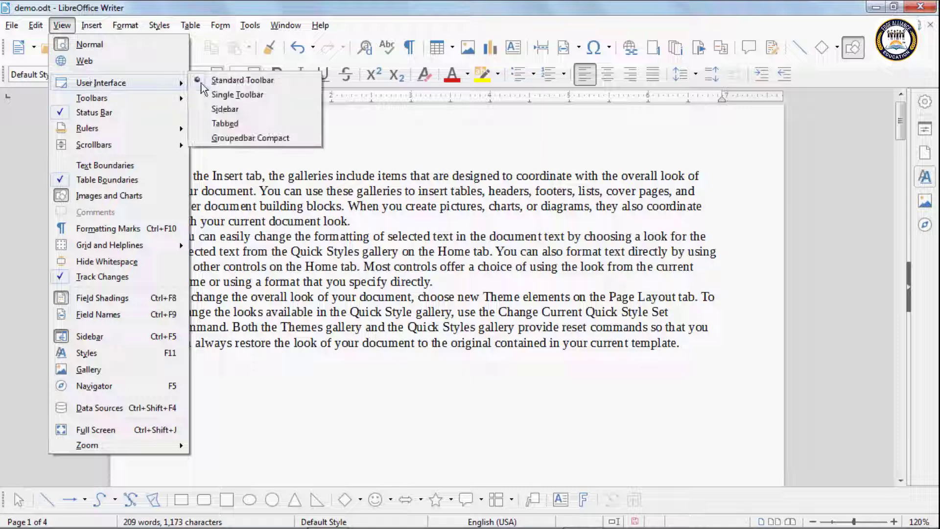
left_click(225, 95)
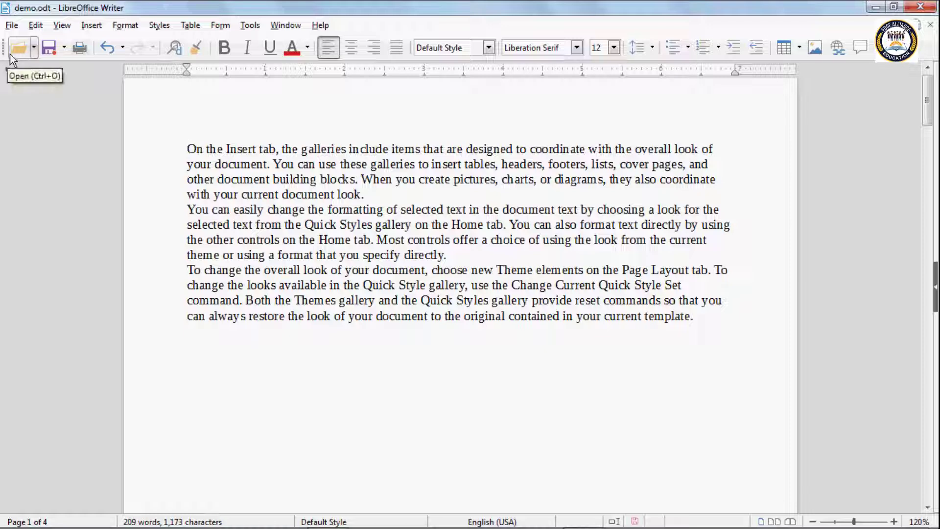
- Change the user interface layout to Sidebar
left_click(62, 27)
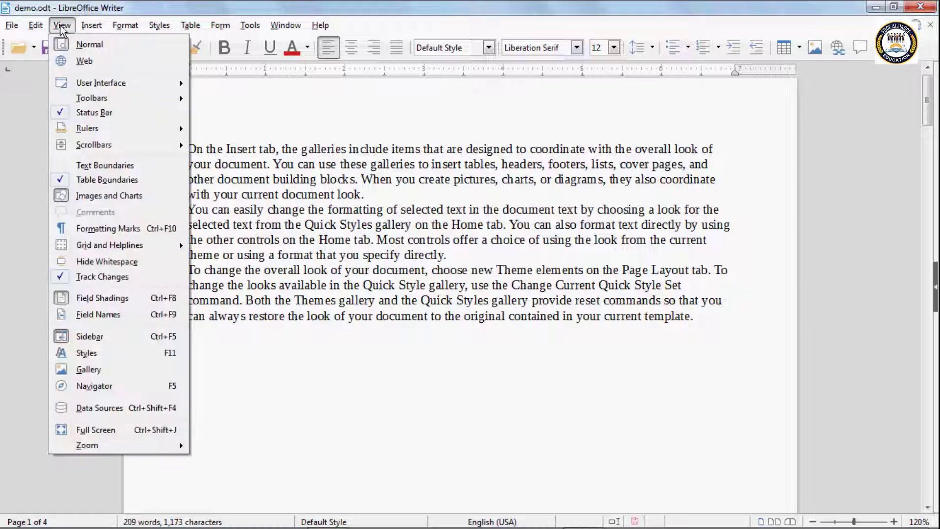
mouse_move(101, 83)
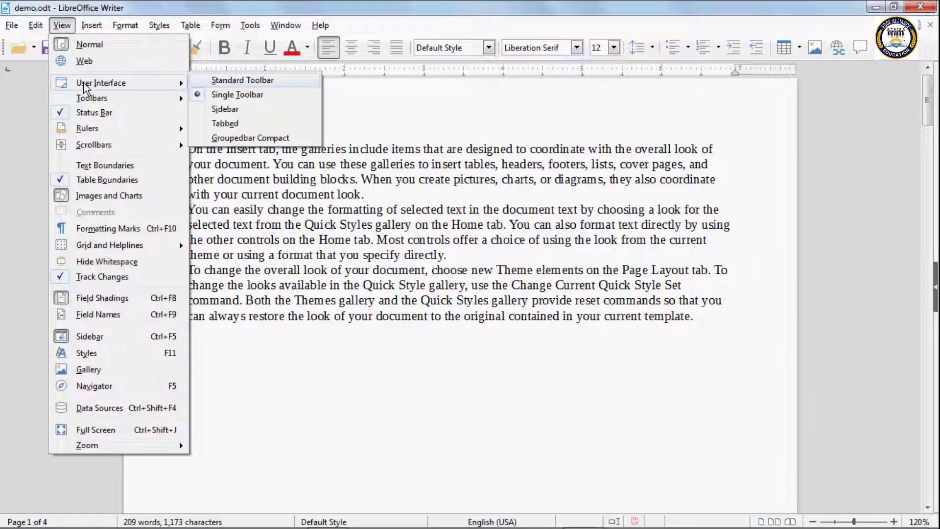
left_click(222, 109)
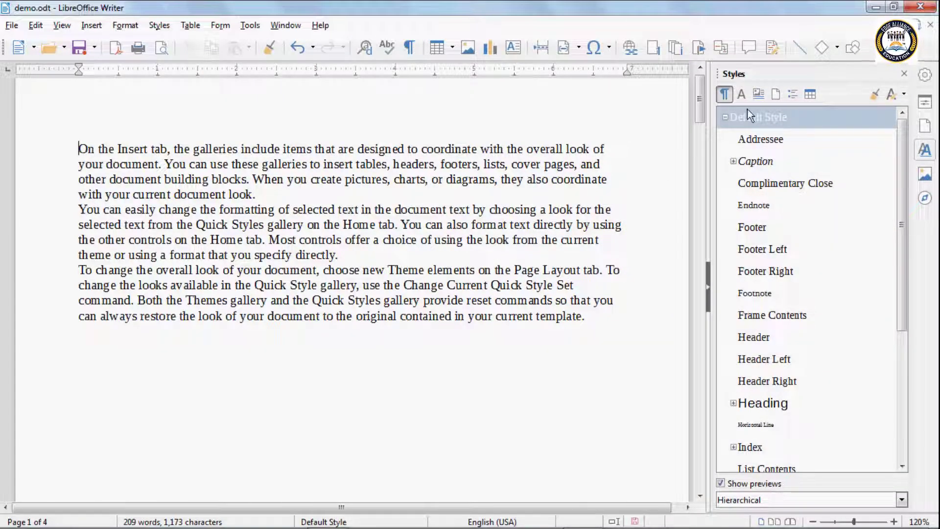
- Change the user interface layout to Tabbed
left_click(61, 25)
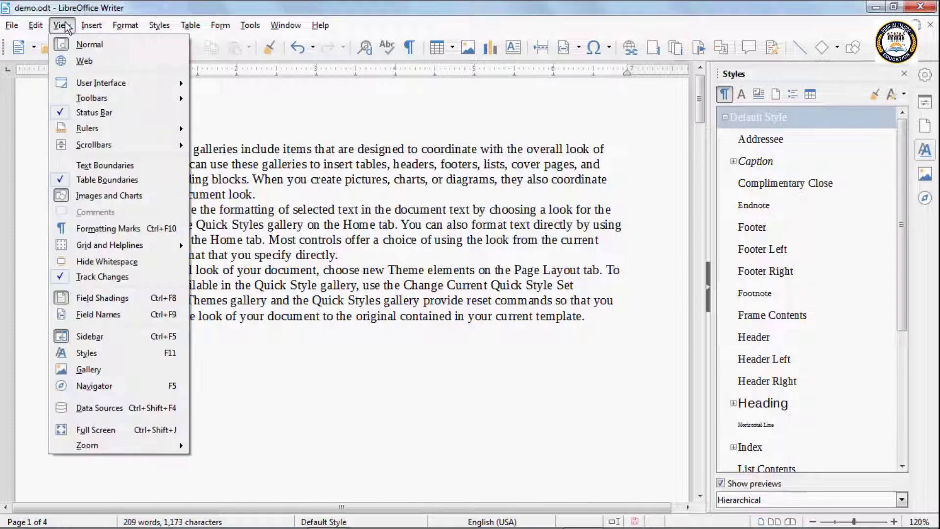
mouse_move(103, 85)
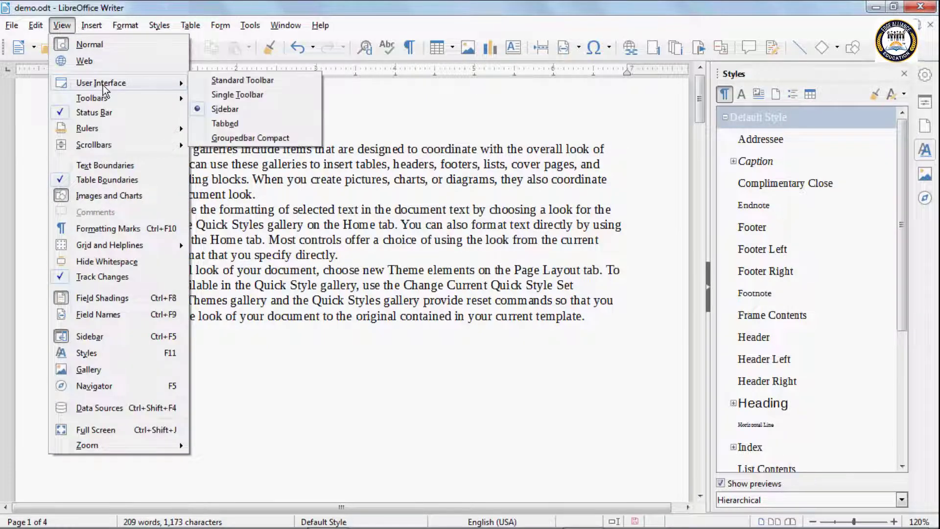
left_click(226, 124)
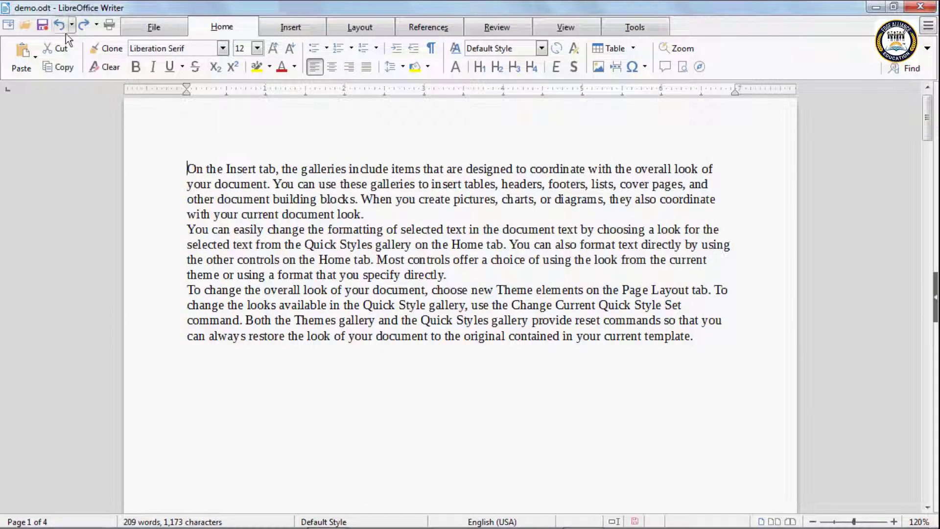
- Look through the File, Home, Insert and View command groups of the Tabbed layout
left_click(153, 30)
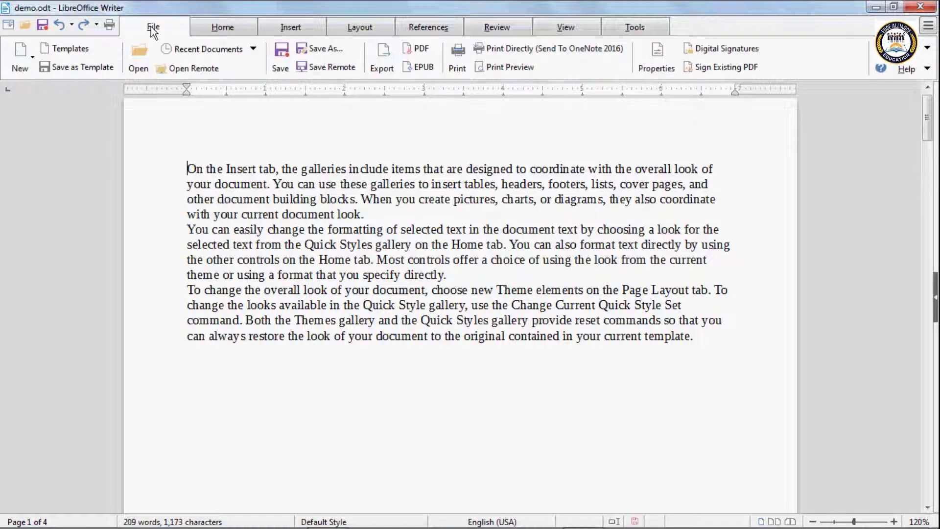
left_click(218, 30)
left_click(293, 28)
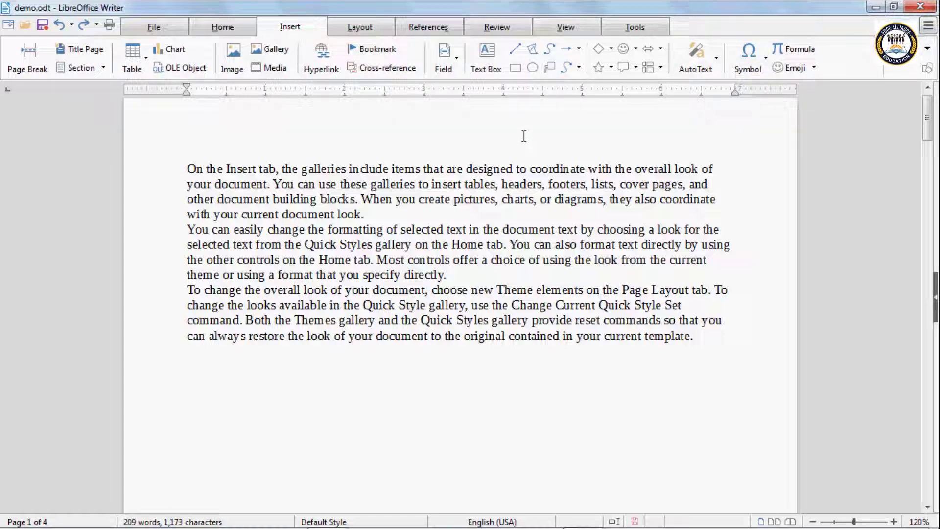
left_click(566, 29)
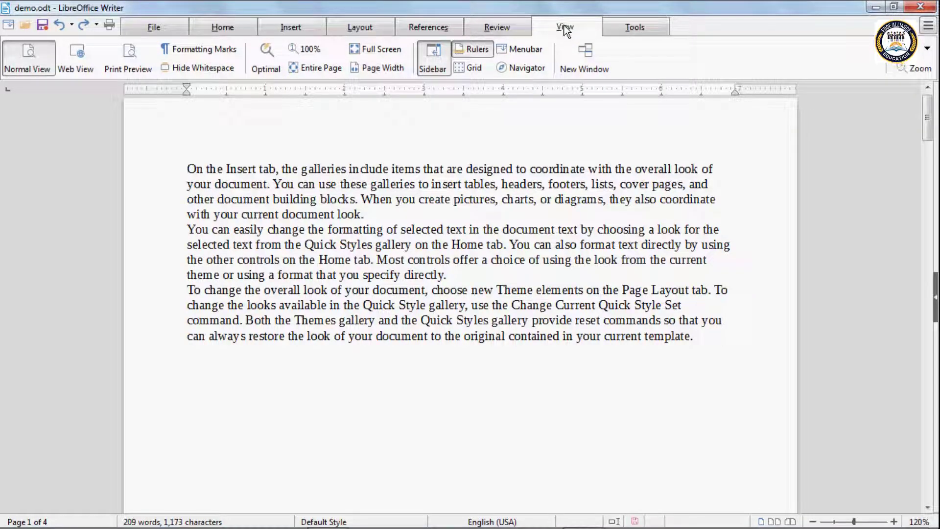
- Show the menubar in the Tabbed layout and change the user interface layout to Standard Toolbar
left_click(928, 50)
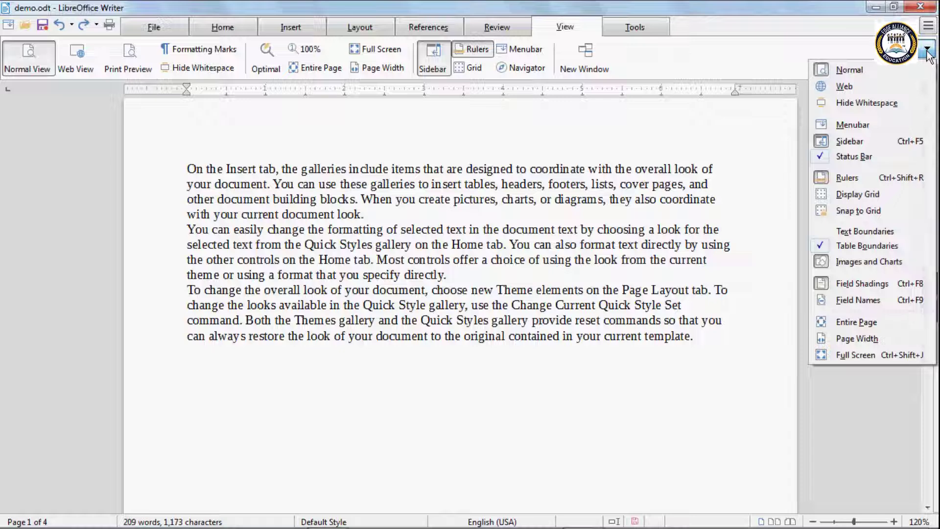
left_click(851, 125)
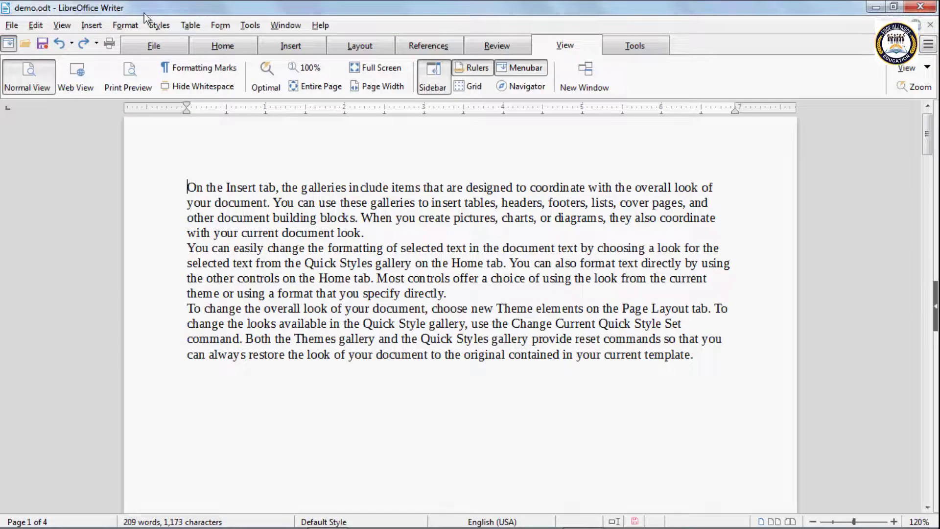
left_click(62, 27)
mouse_move(97, 82)
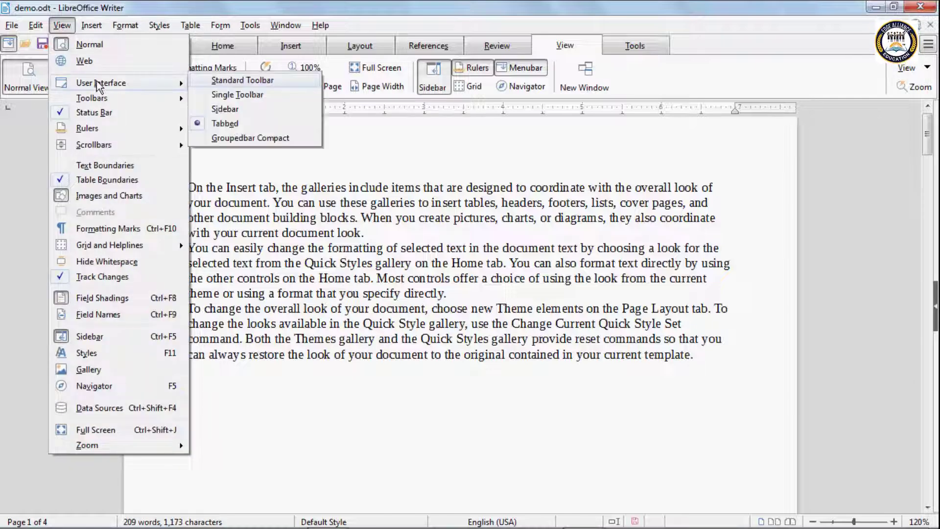
left_click(216, 83)
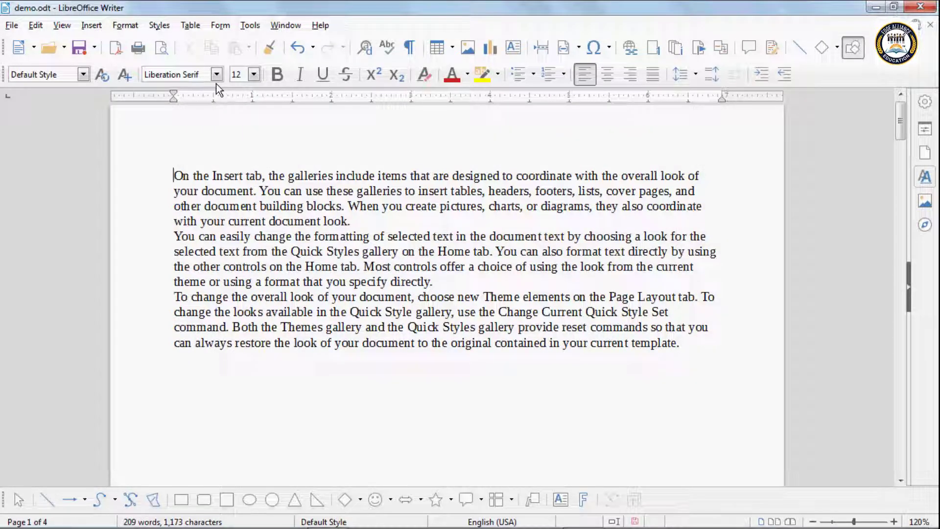
- Change the user interface layout to Groupedbar Compact
left_click(91, 25)
mouse_move(89, 80)
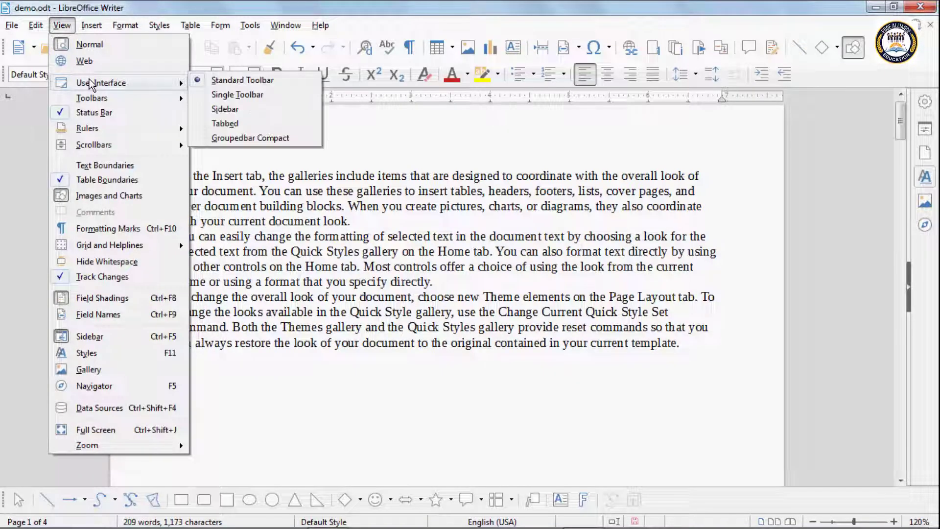
left_click(217, 139)
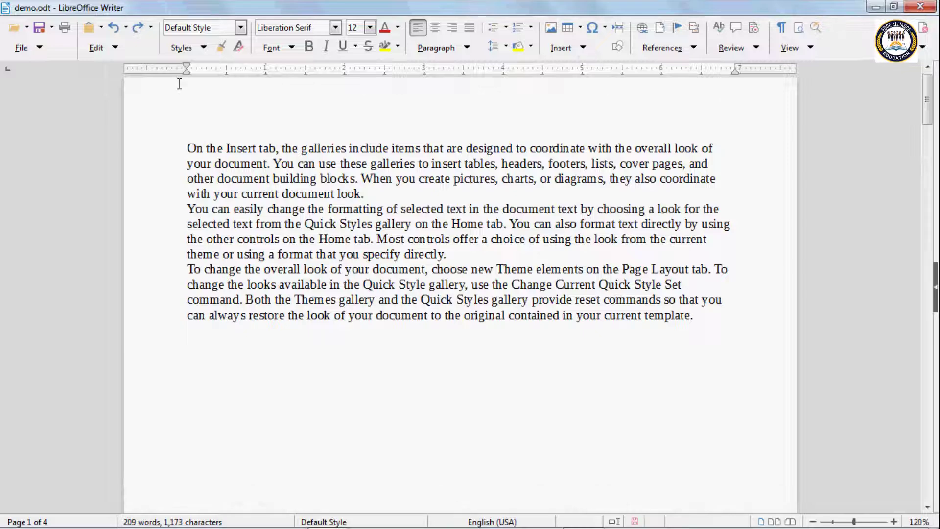
- Examine the commands grouped under File, Edit, Styles, Font and Paragraph in the Groupedbar Compact layout
left_click(38, 53)
left_click(117, 48)
left_click(117, 48)
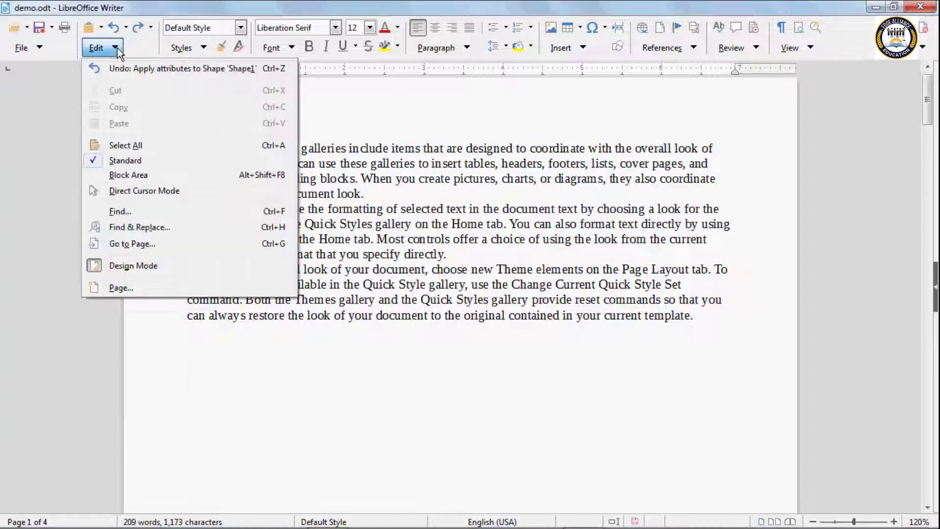
left_click(205, 53)
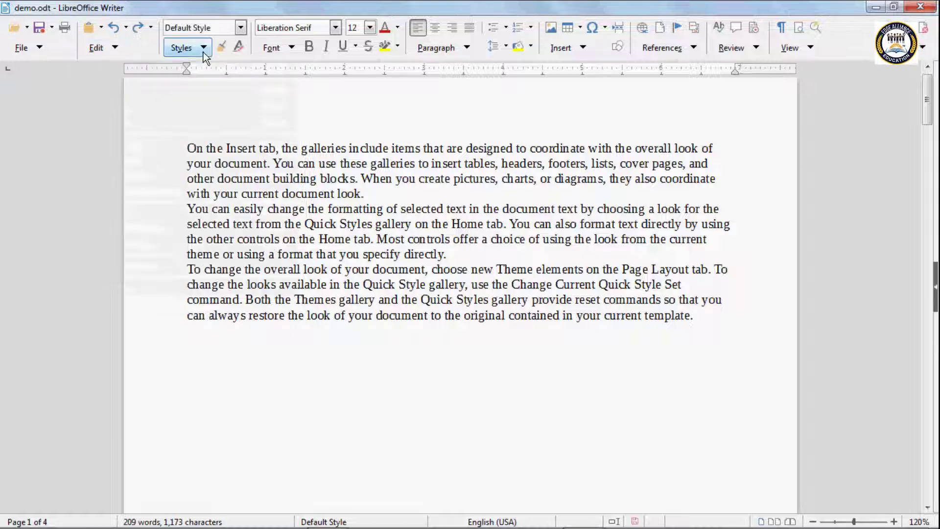
left_click(205, 53)
left_click(290, 53)
left_click(290, 53)
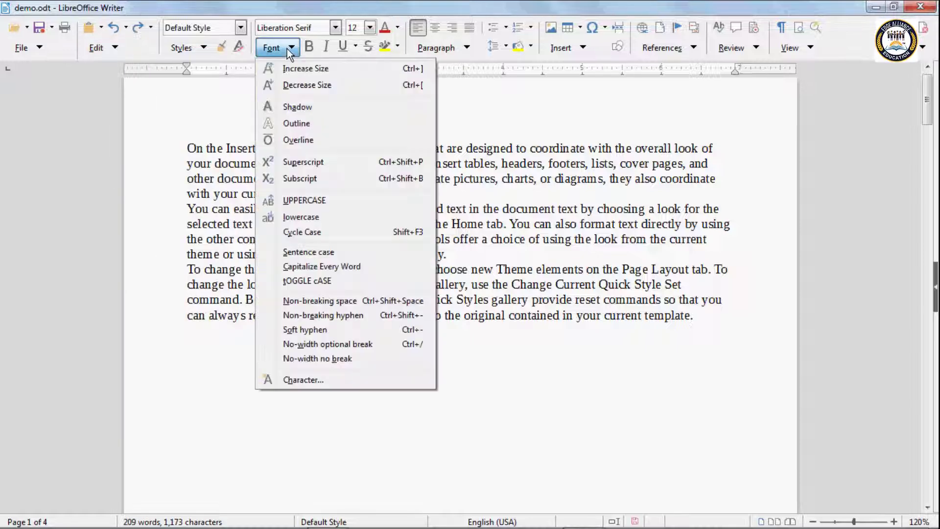
left_click(467, 49)
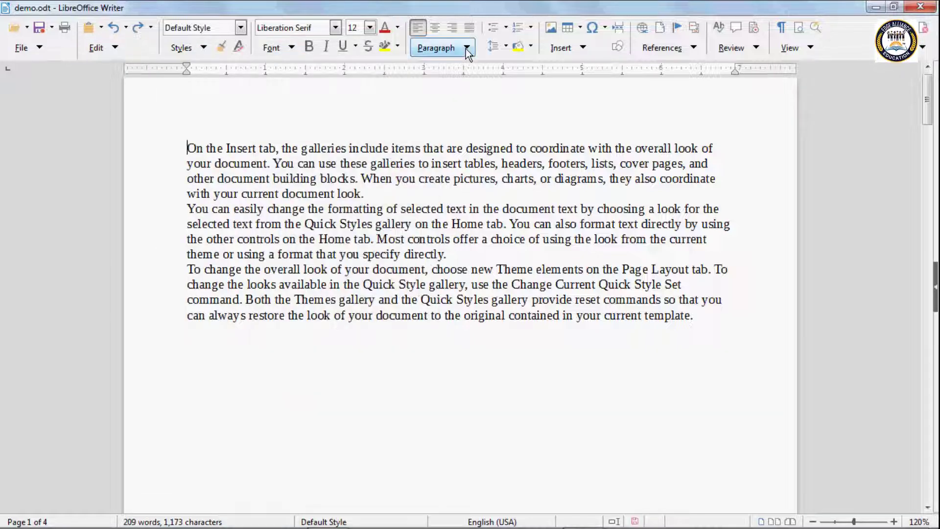
left_click(466, 49)
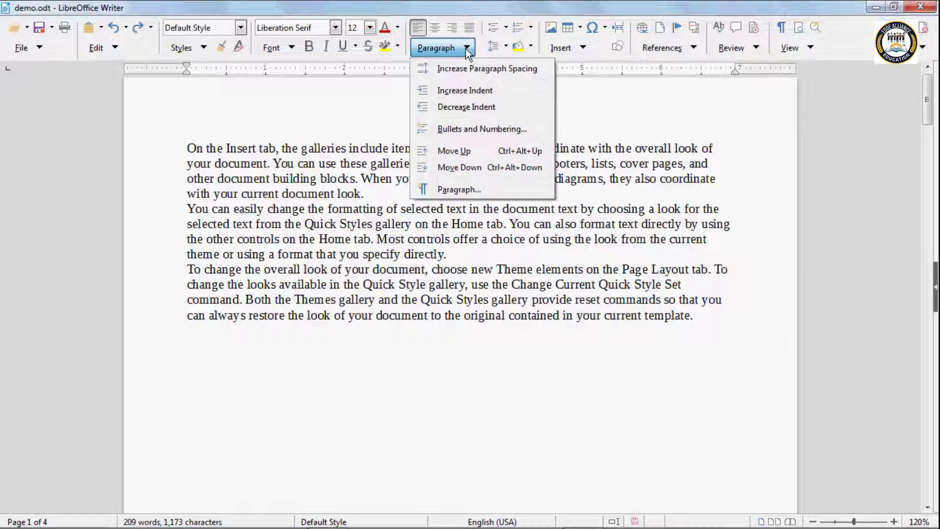
left_click(647, 96)
- Show the menubar in the Groupedbar Compact layout and switch the user interface back to Standard Toolbar
left_click(922, 48)
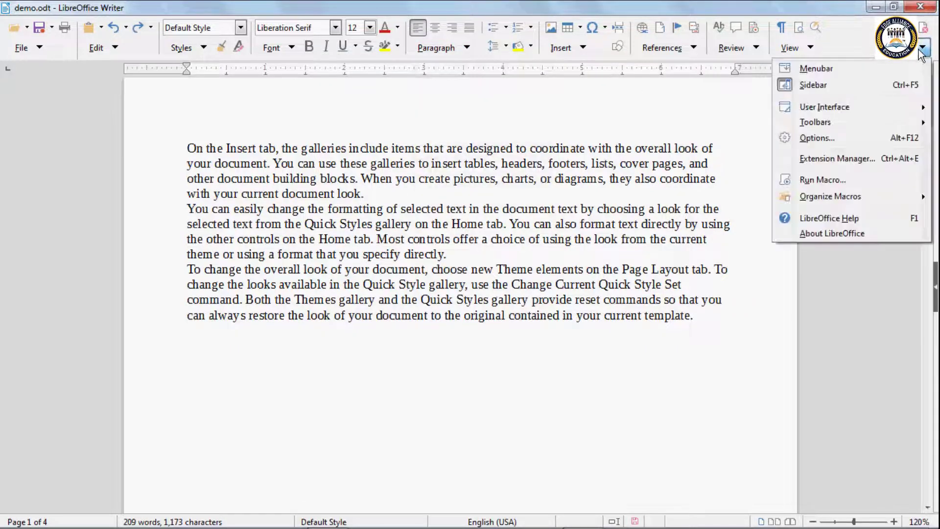
left_click(810, 68)
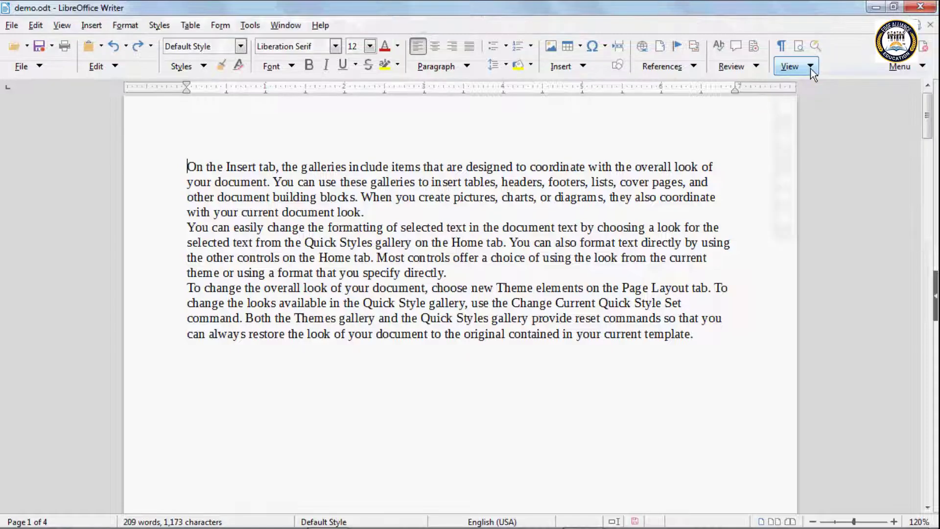
left_click(60, 25)
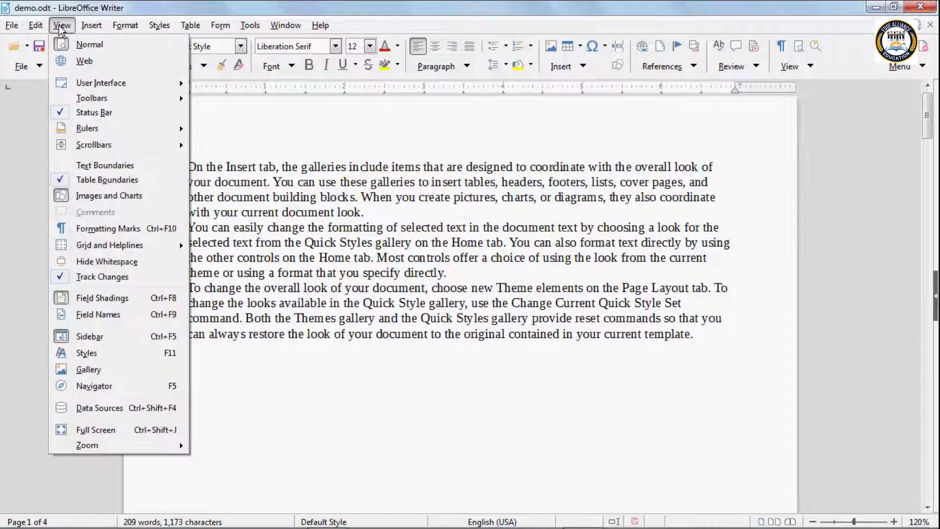
mouse_move(86, 84)
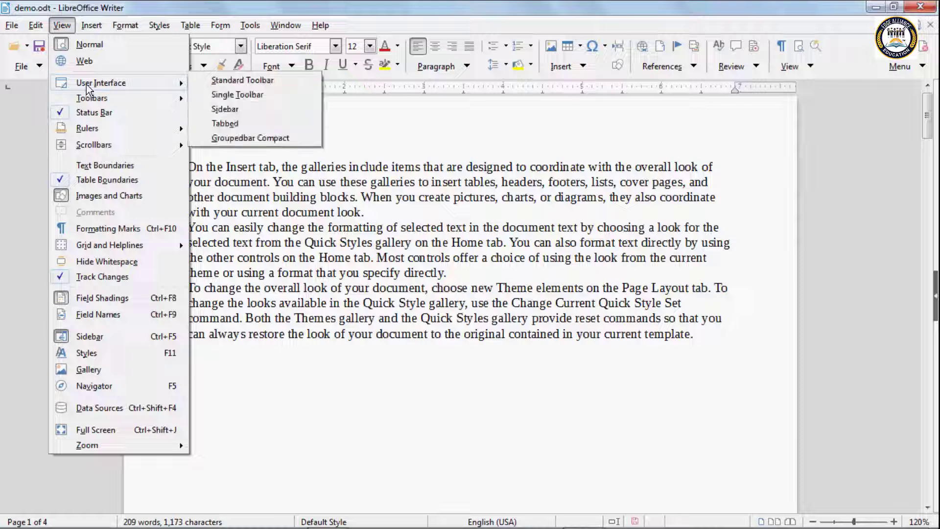
left_click(229, 80)
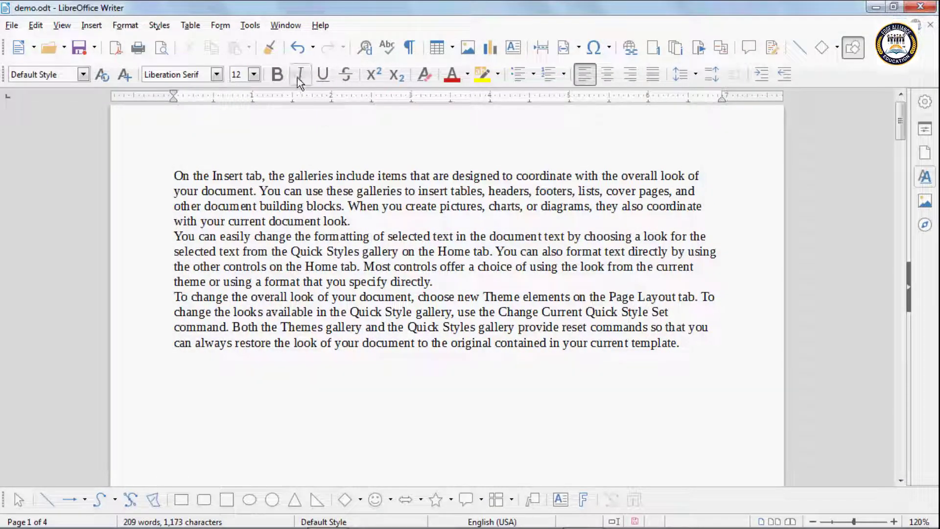
- Review the list of available toolbars and which of them are enabled
left_click(61, 26)
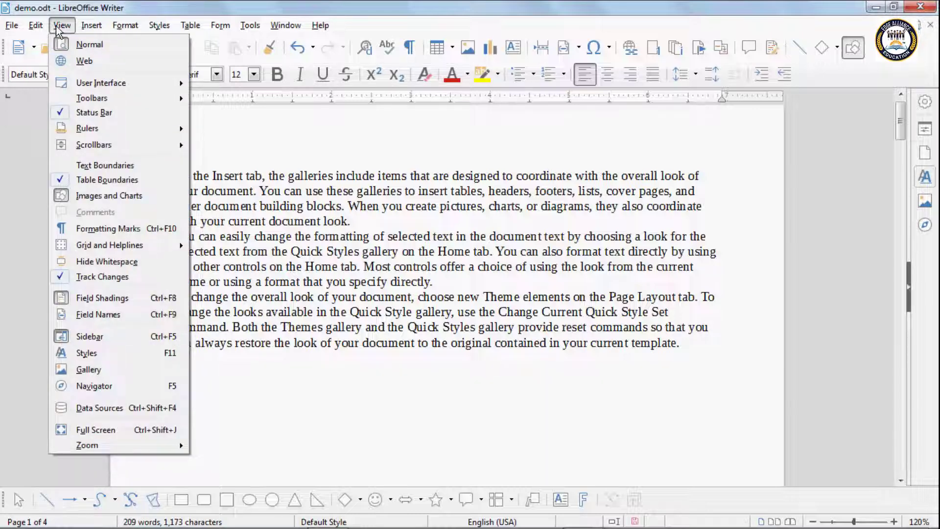
mouse_move(107, 100)
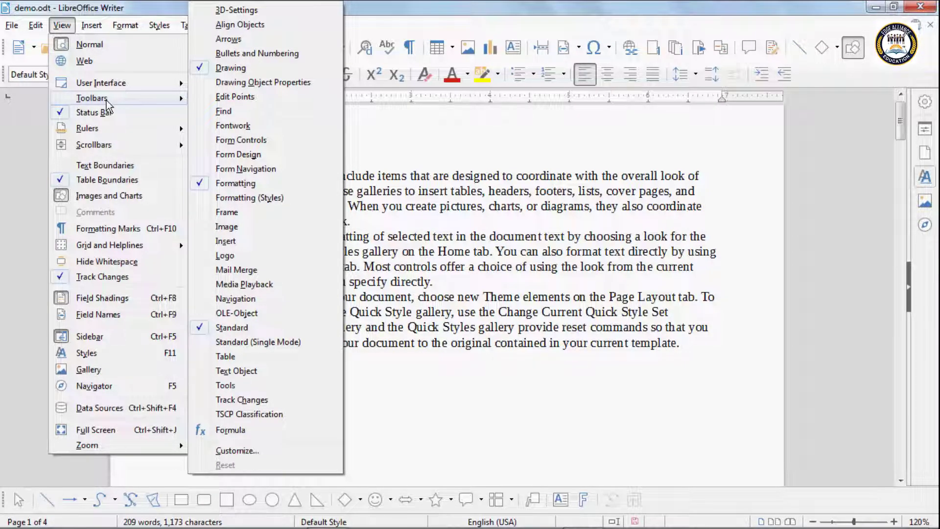
left_click(390, 141)
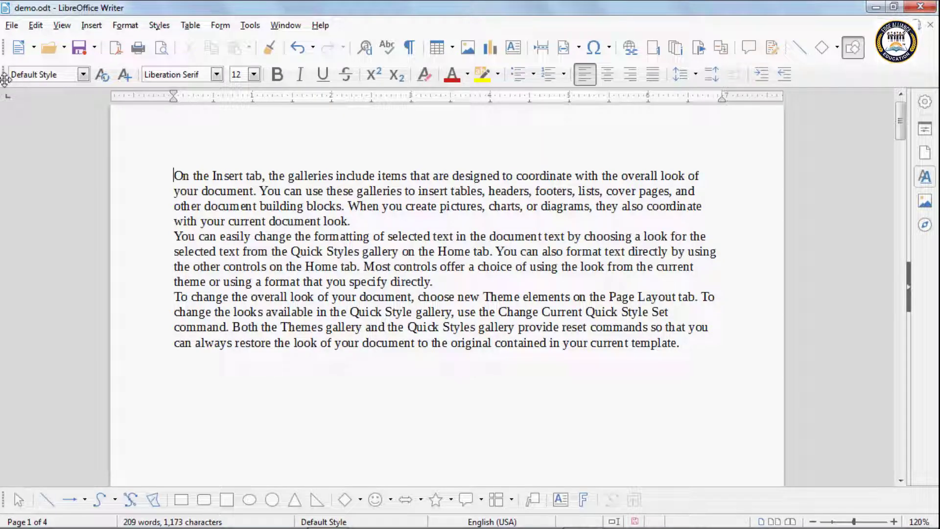
left_click(62, 27)
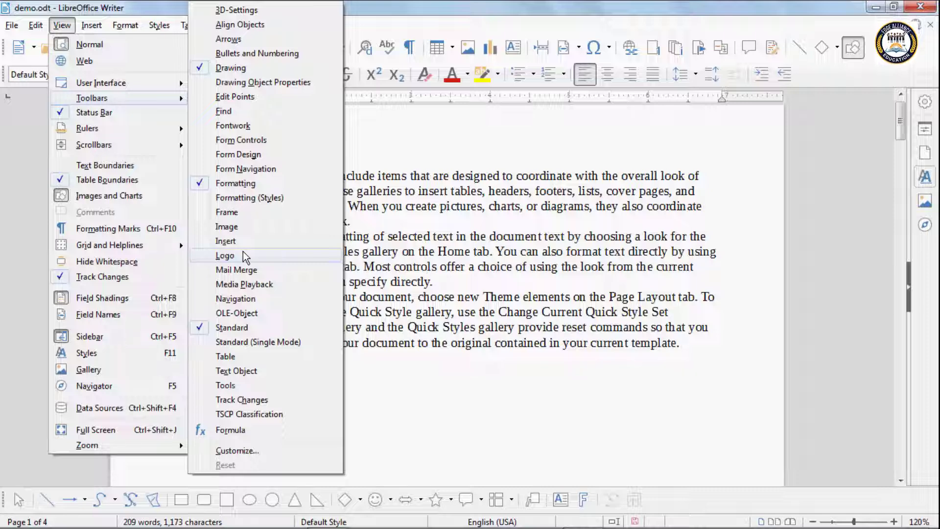
left_click(431, 431)
- Draw an ellipse about 1.43 inches wide below the last paragraph, near the centre of the page
left_click(257, 499)
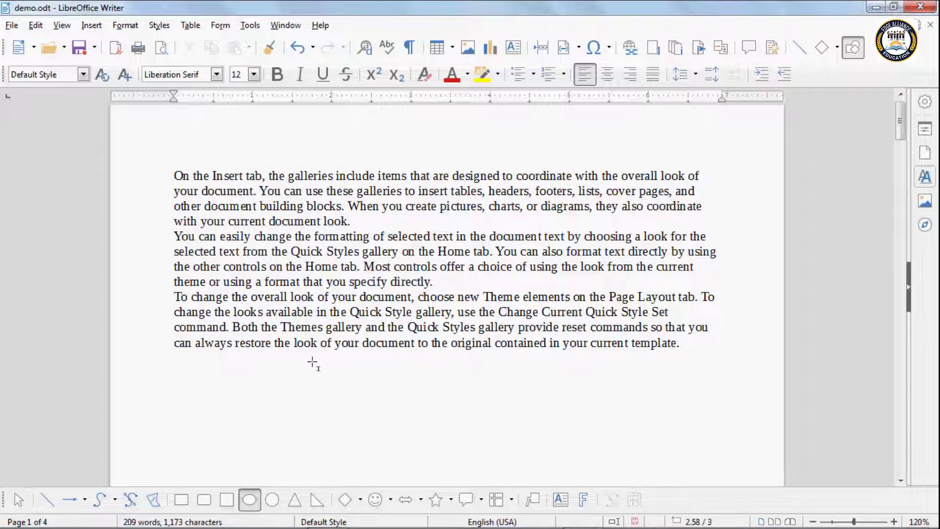
left_click_drag(377, 357, 492, 463)
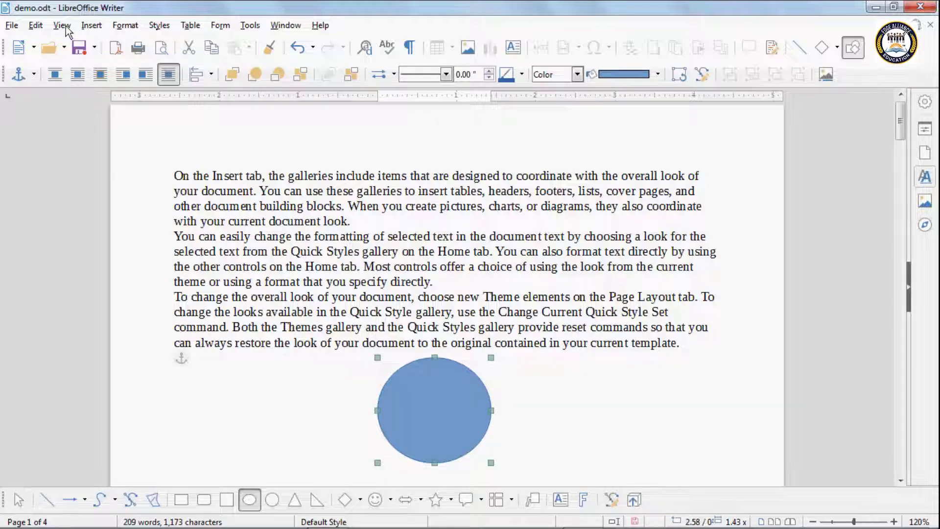
- Display the 3D-Settings toolbar and place it over the document text above the ellipse
left_click(62, 25)
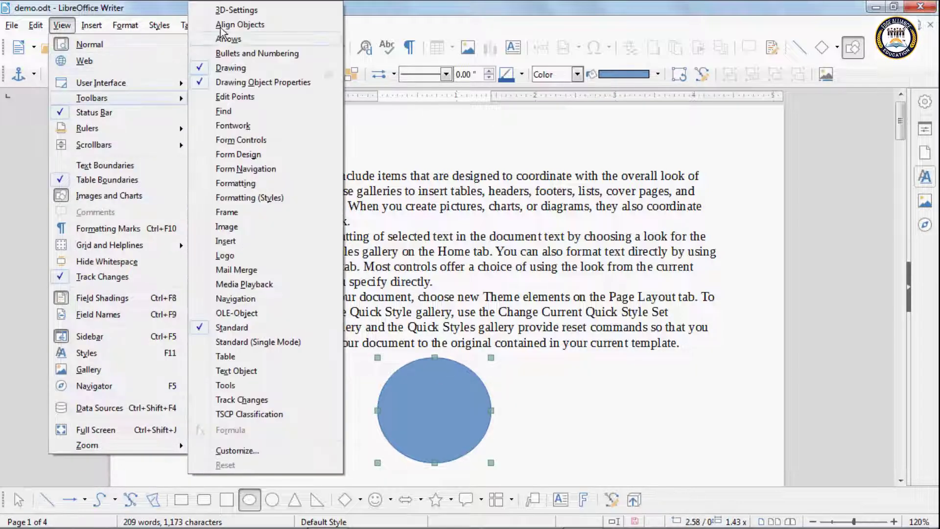
left_click(227, 13)
left_click_drag(439, 149, 319, 219)
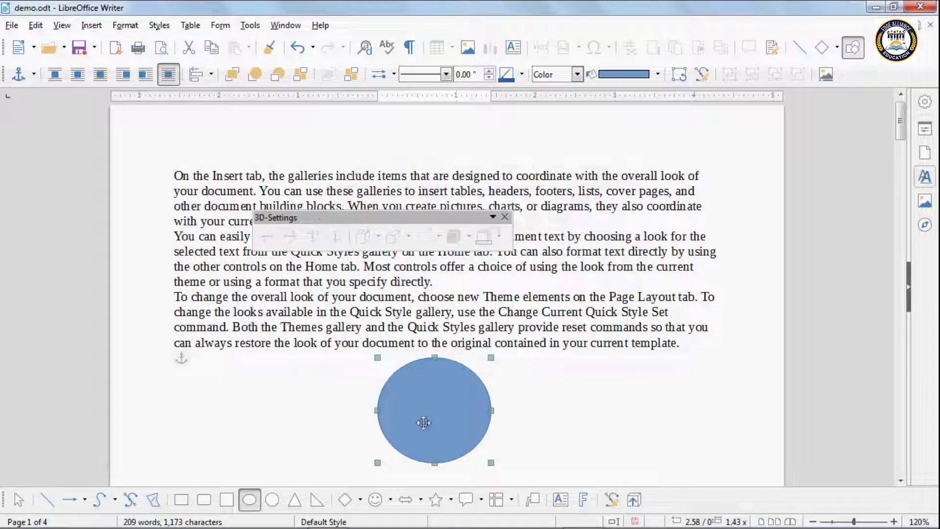
- Turn on extrusion for the ellipse and tilt the 3D shape down
mouse_move(422, 421)
left_mouse_down()
mouse_move(405, 408)
mouse_move(413, 399)
mouse_move(418, 422)
left_mouse_up()
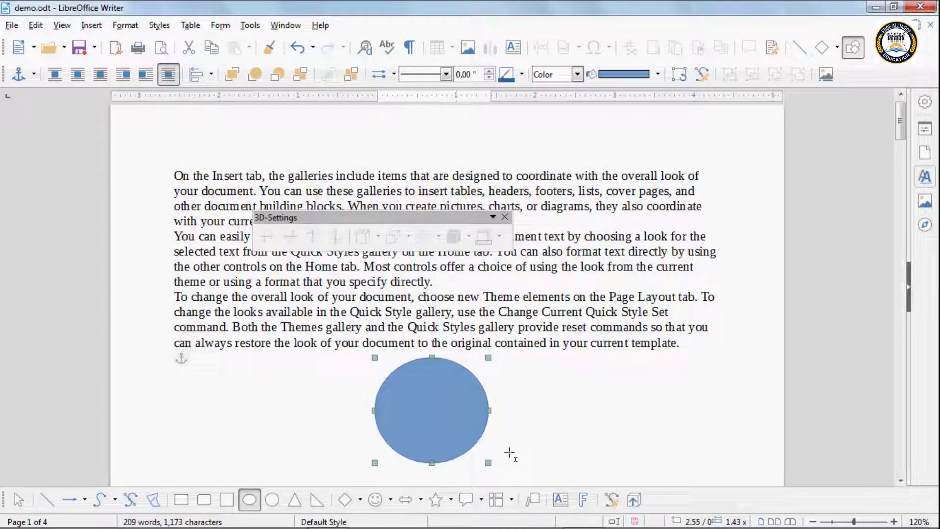
left_click(633, 499)
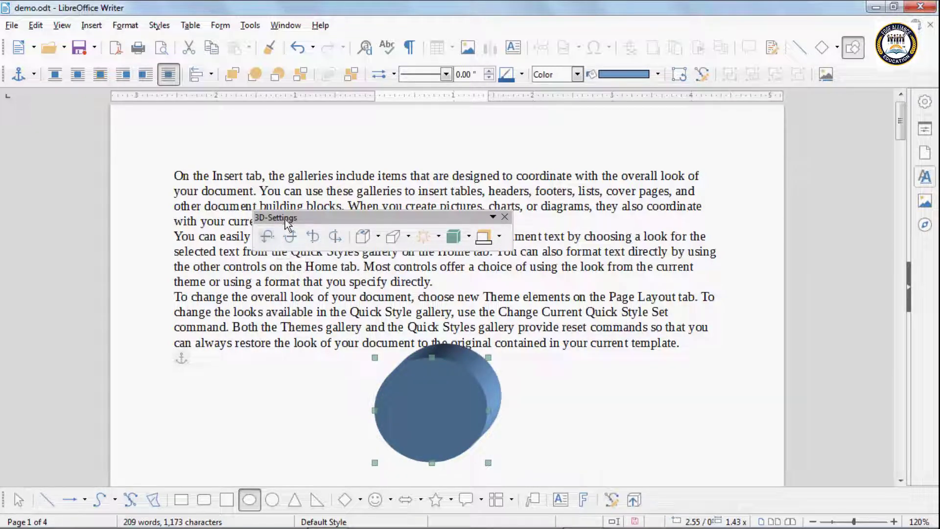
left_click_drag(288, 217, 290, 206)
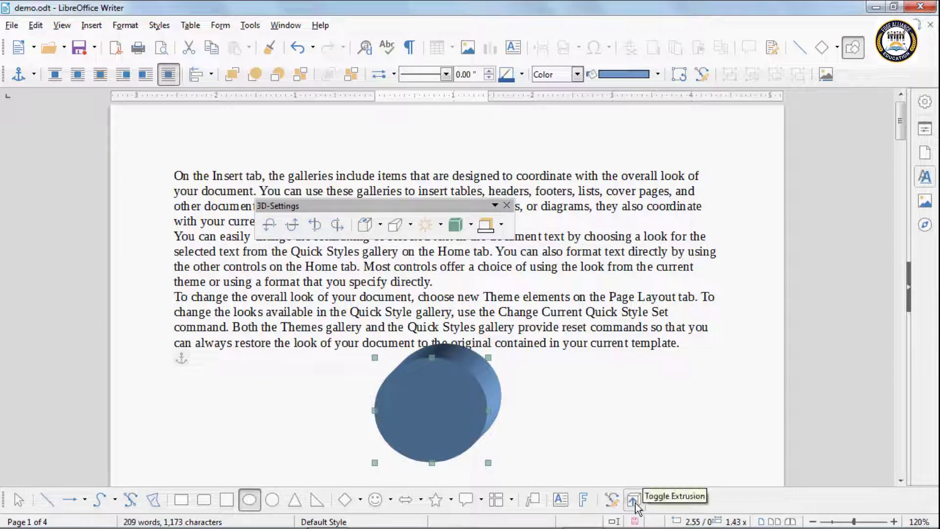
left_click(269, 228)
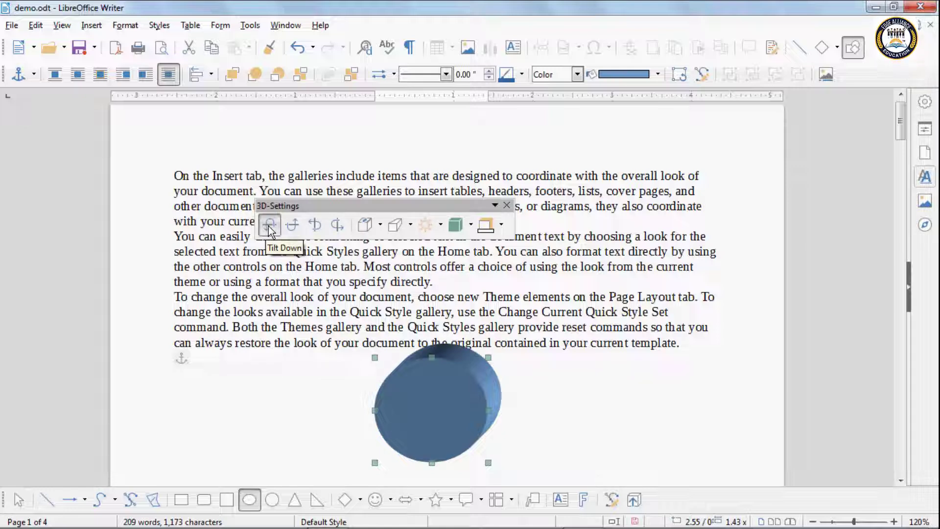
left_click(270, 227)
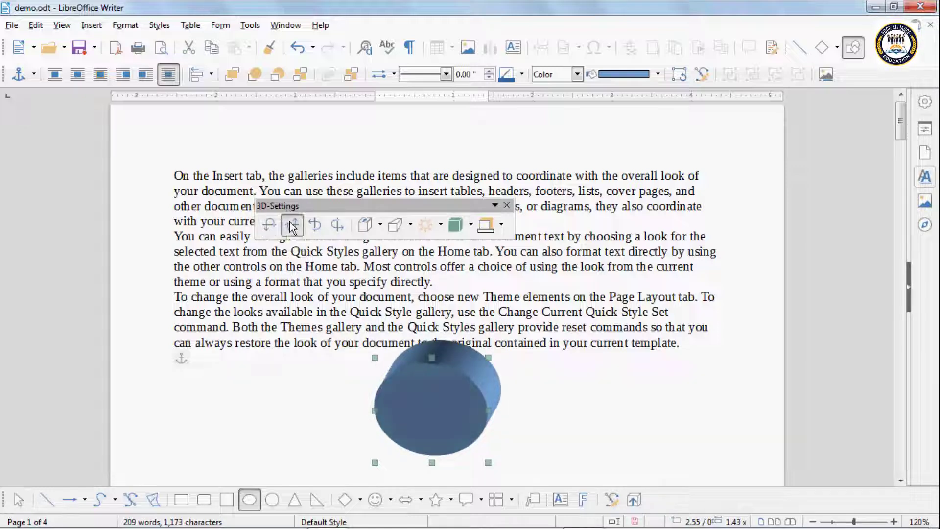
- Tilt the extruded ellipse up four times using the 3D settings
left_click(292, 226)
left_click(292, 226)
left_click(292, 226)
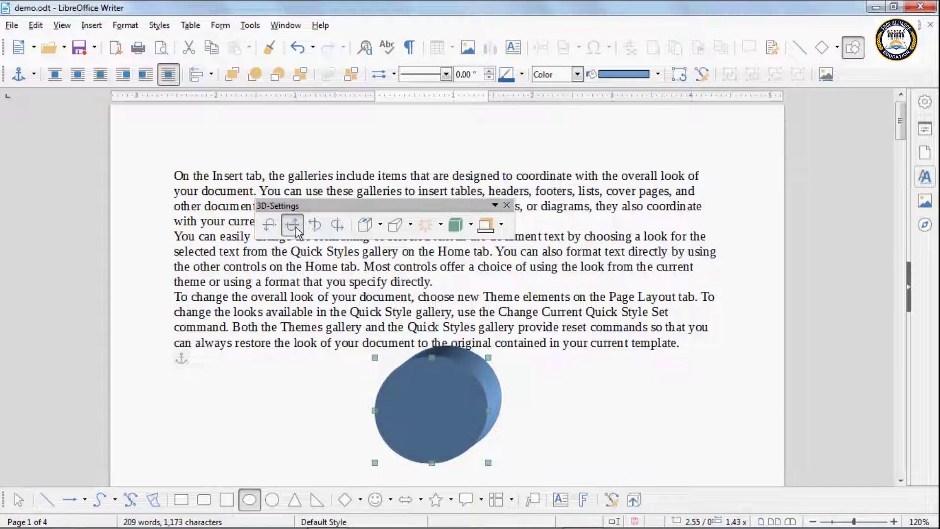
left_click(294, 229)
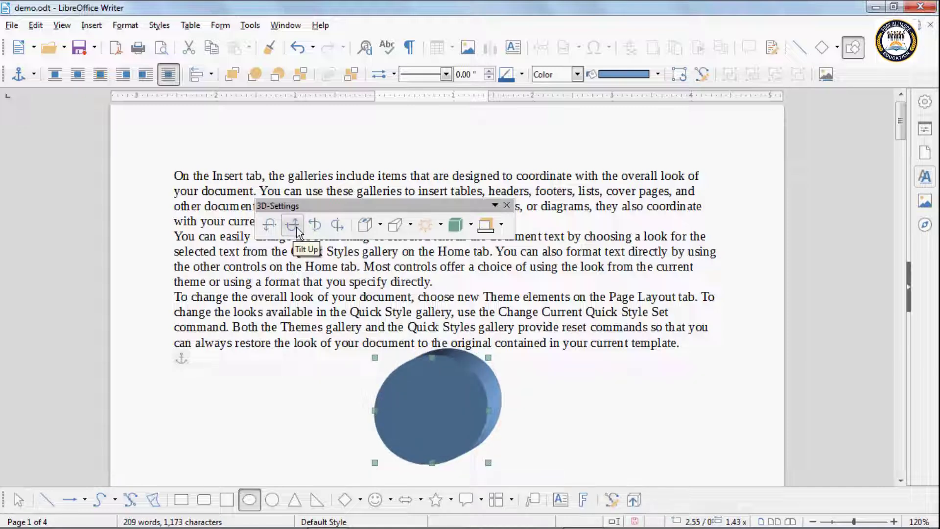
- Close the 3D-Settings toolbar and delete the extruded ellipse from the page
left_click(506, 205)
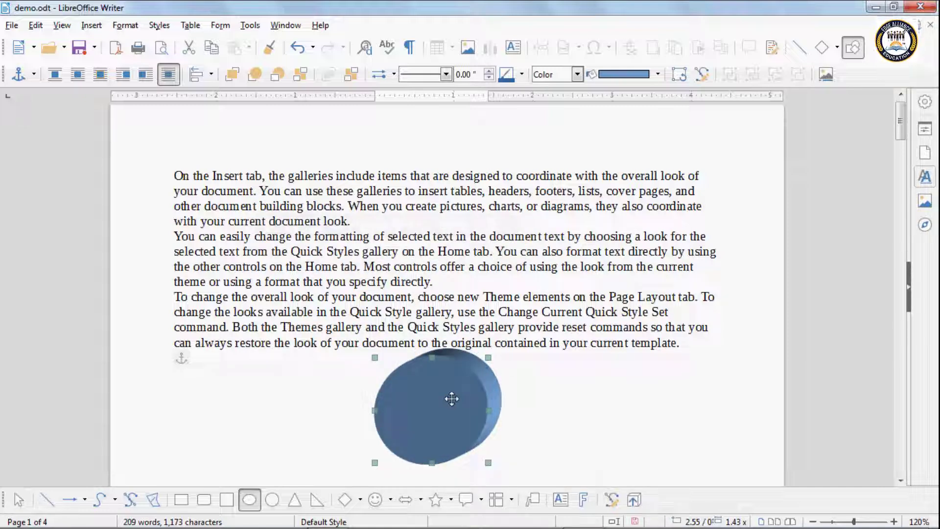
key("Delete")
- Look through the list of available toolbars again without changing any of them
left_click(63, 25)
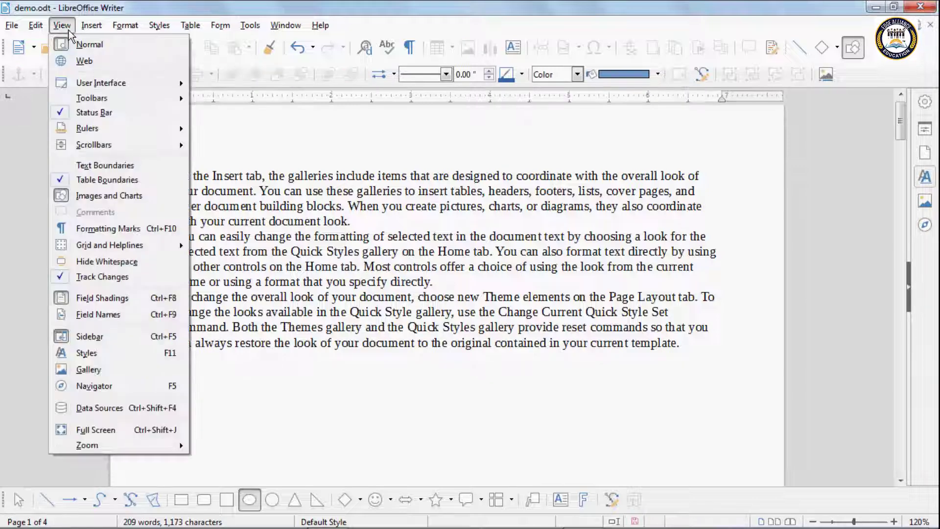
mouse_move(98, 104)
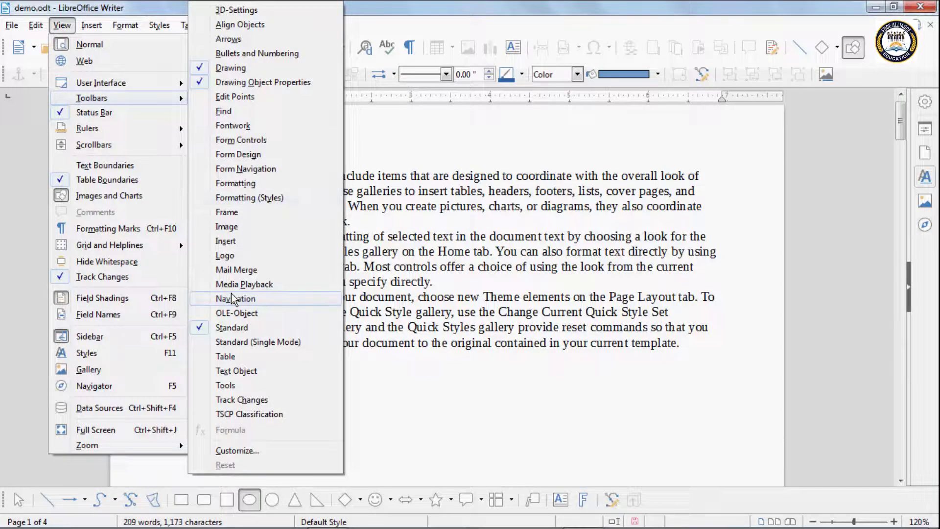
left_click(373, 224)
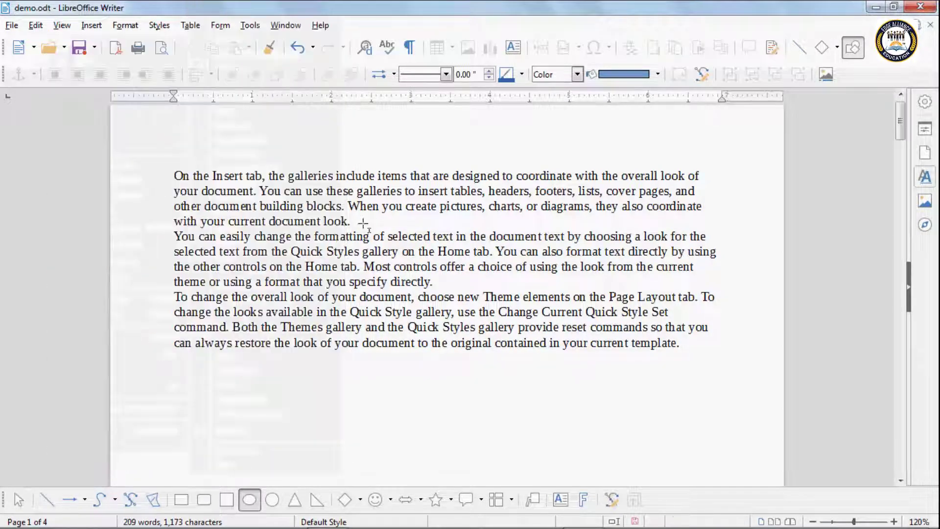
- Hide the status bar and display it again
left_click(67, 28)
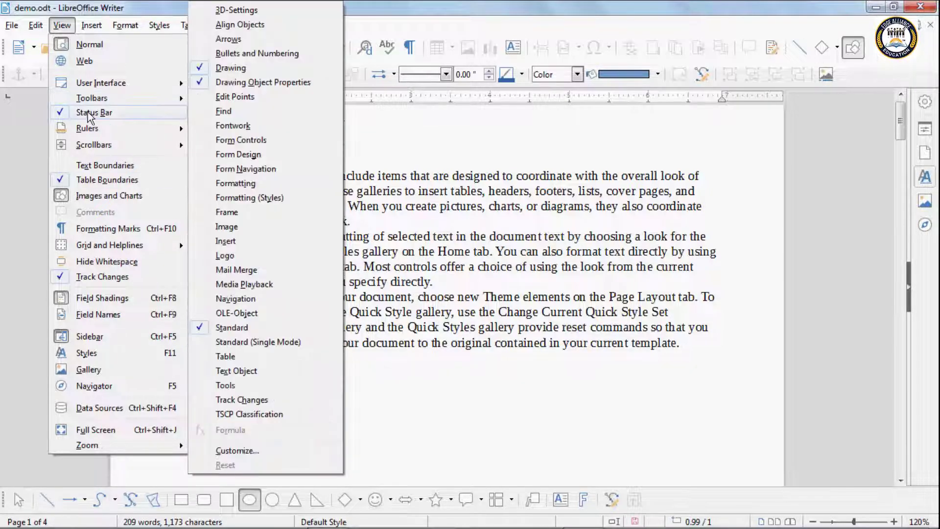
left_click(53, 115)
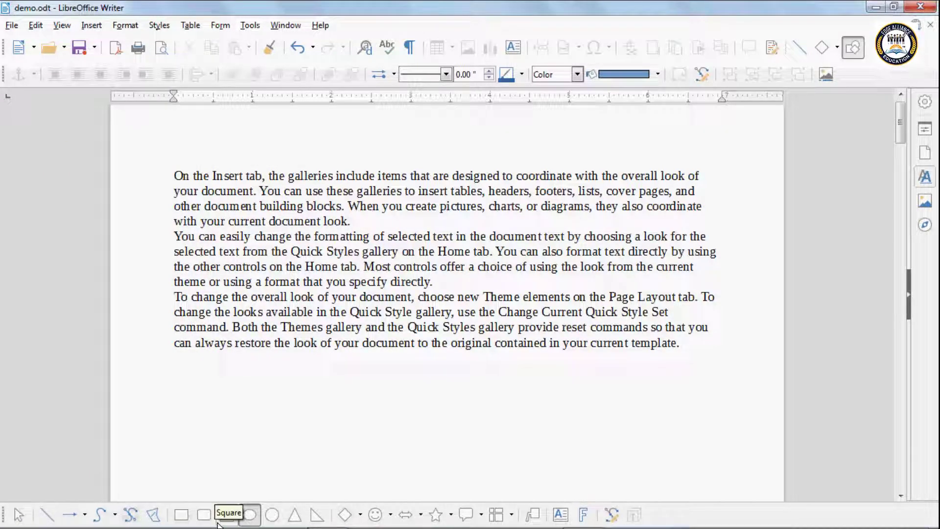
left_click(62, 25)
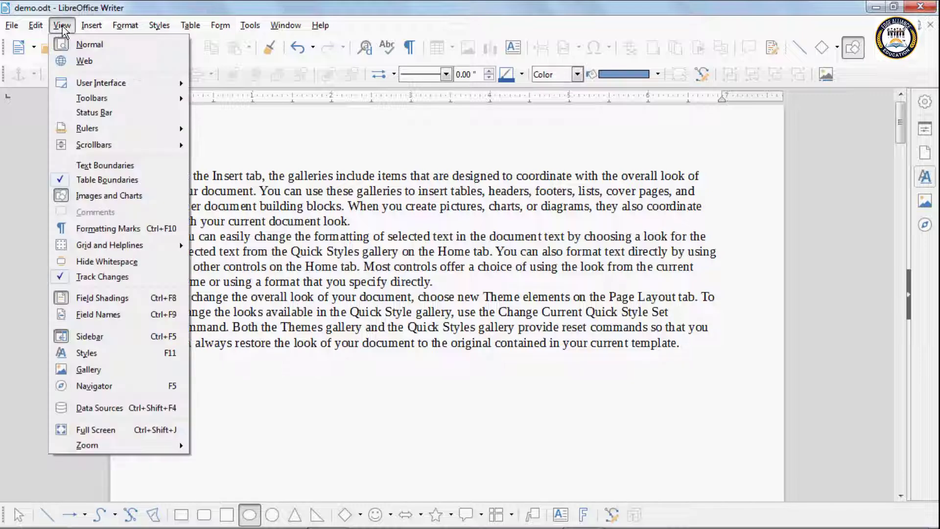
left_click(66, 115)
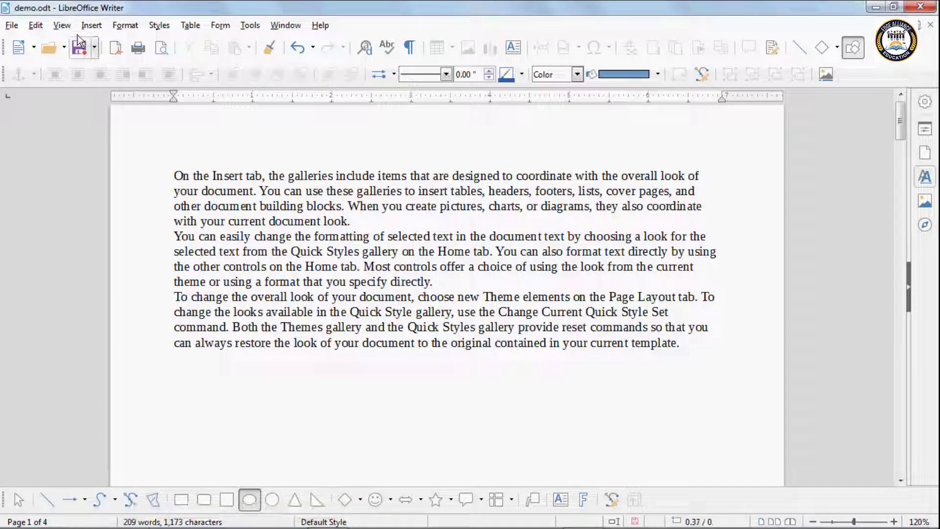
- Check the ruler options, and switch the rulers off and back on
left_click(62, 25)
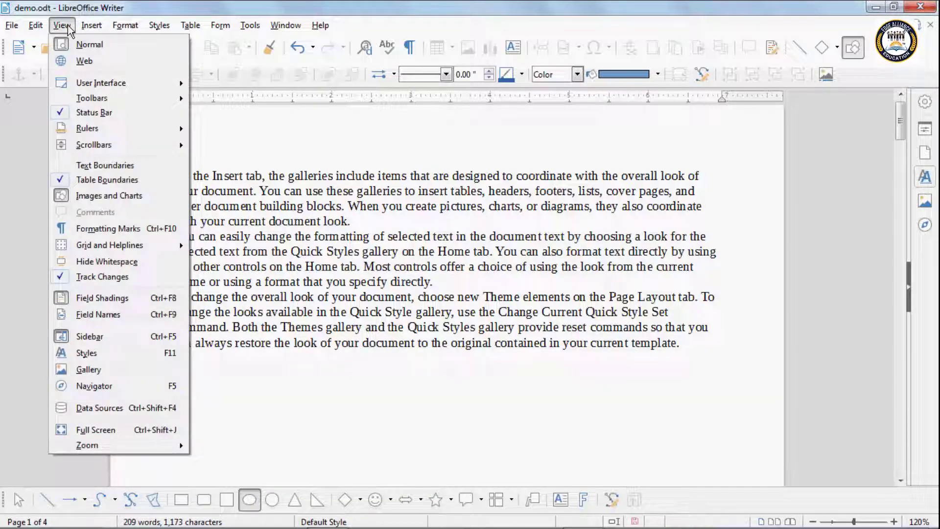
mouse_move(114, 128)
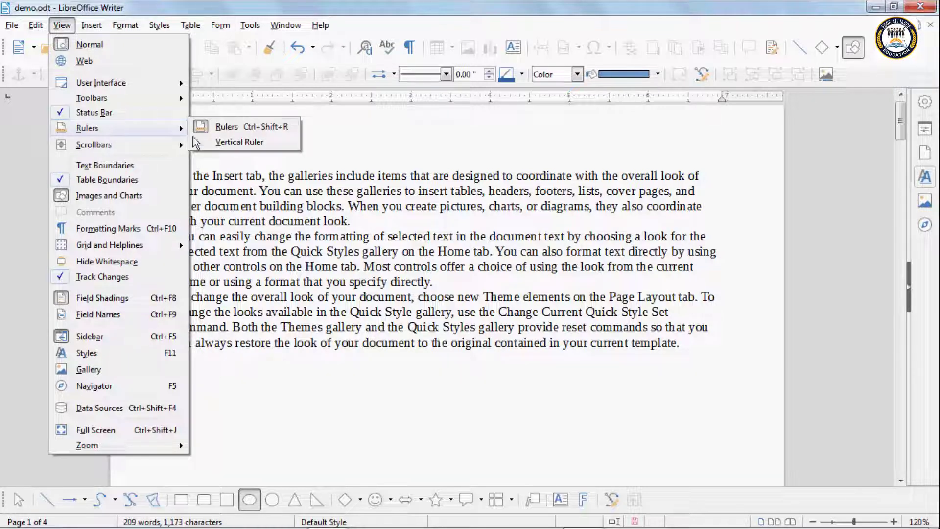
left_click(300, 186)
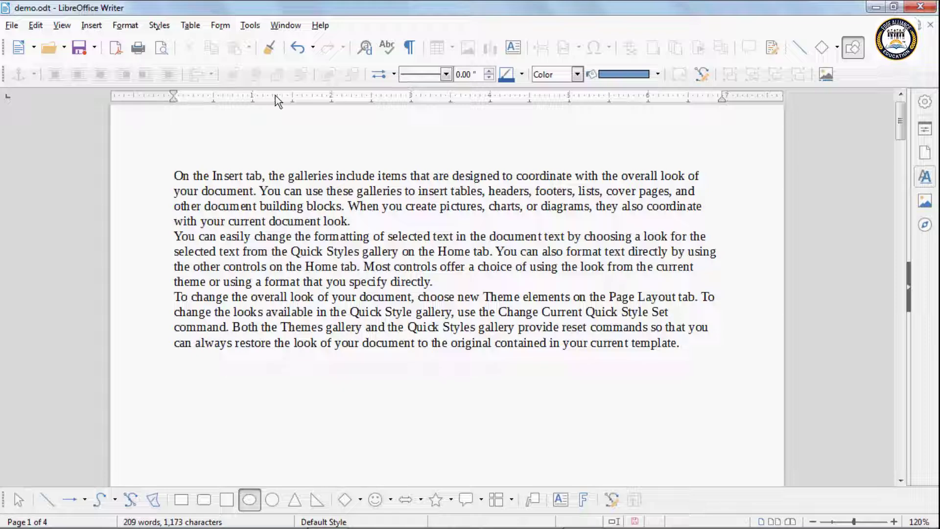
left_click(62, 26)
mouse_move(81, 128)
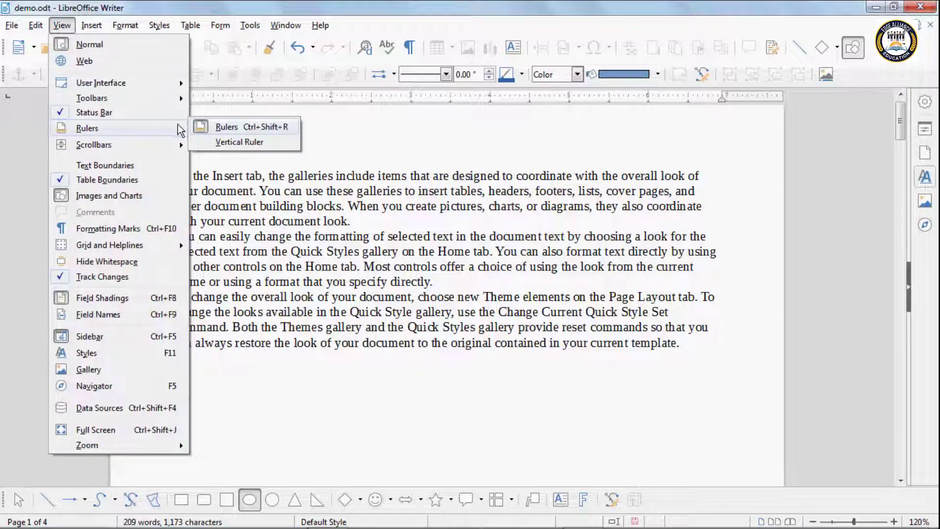
left_click(225, 127)
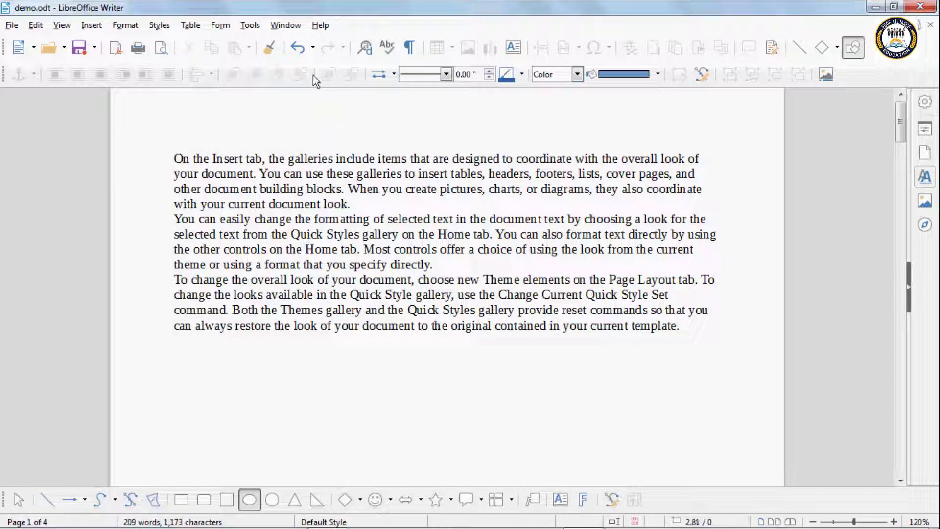
left_click(62, 26)
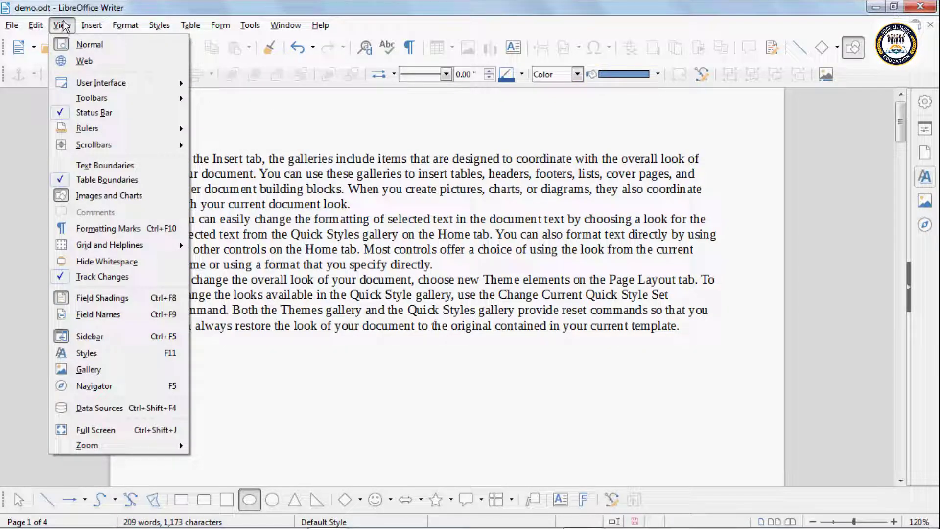
mouse_move(106, 131)
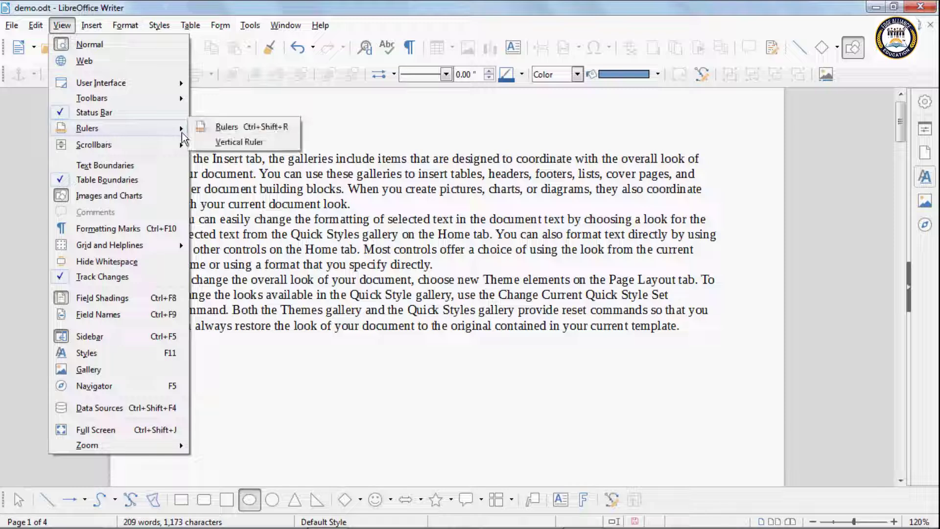
left_click(229, 128)
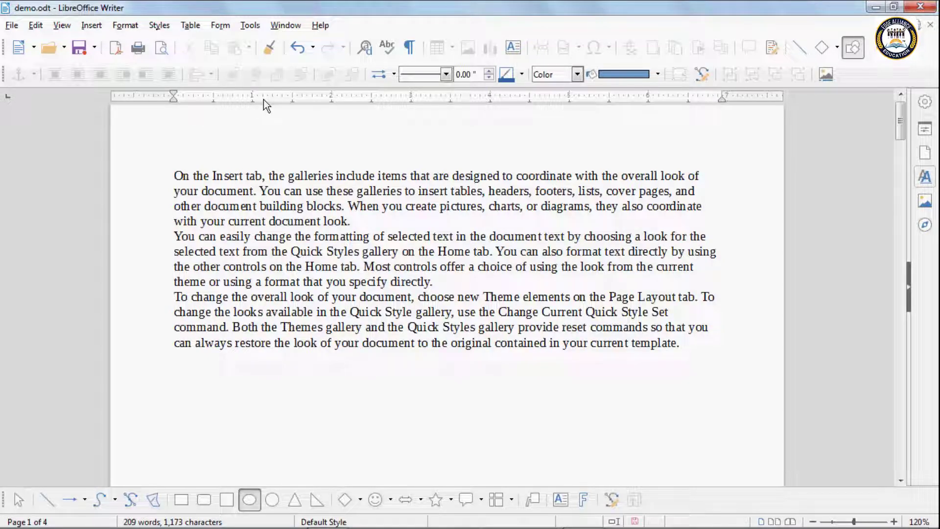
- Display the vertical ruler alongside the document page
left_click(63, 25)
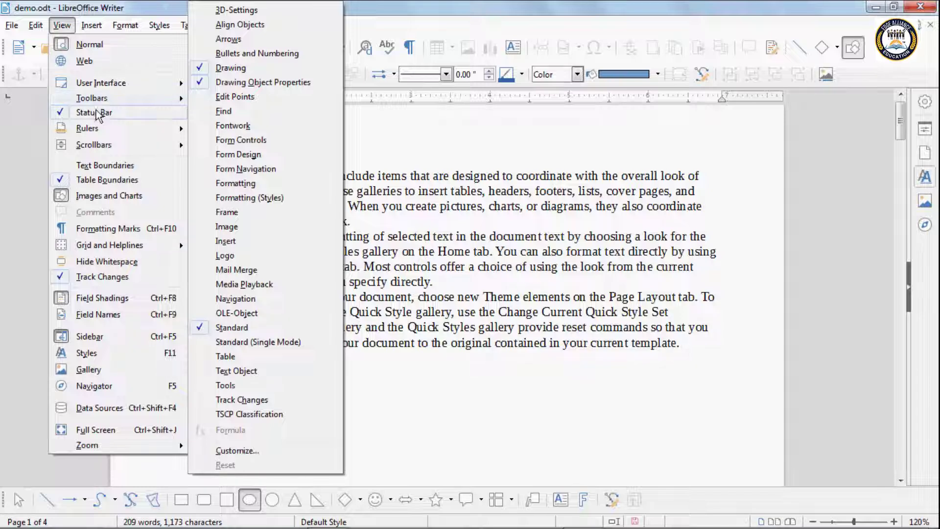
mouse_move(95, 126)
left_click(237, 142)
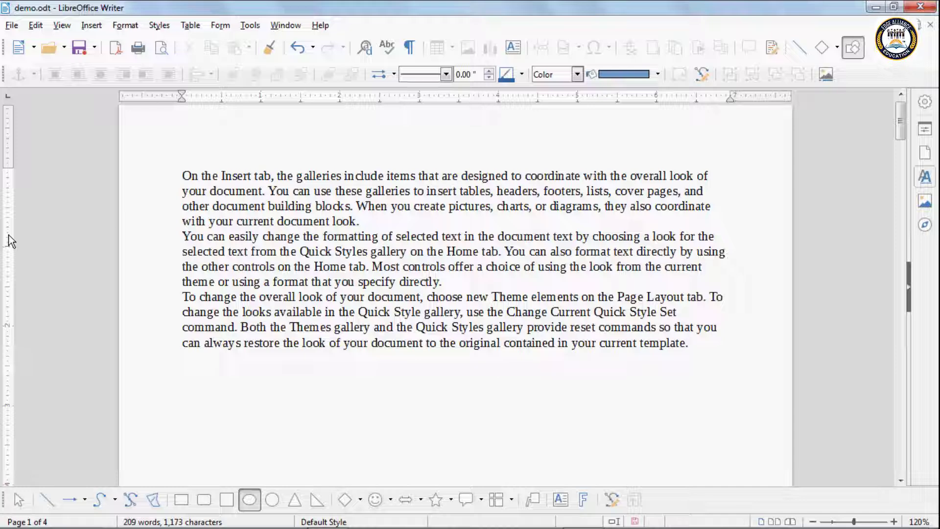
- Check which scroll bars are enabled and try scrolling the first page down and back up
left_click(62, 26)
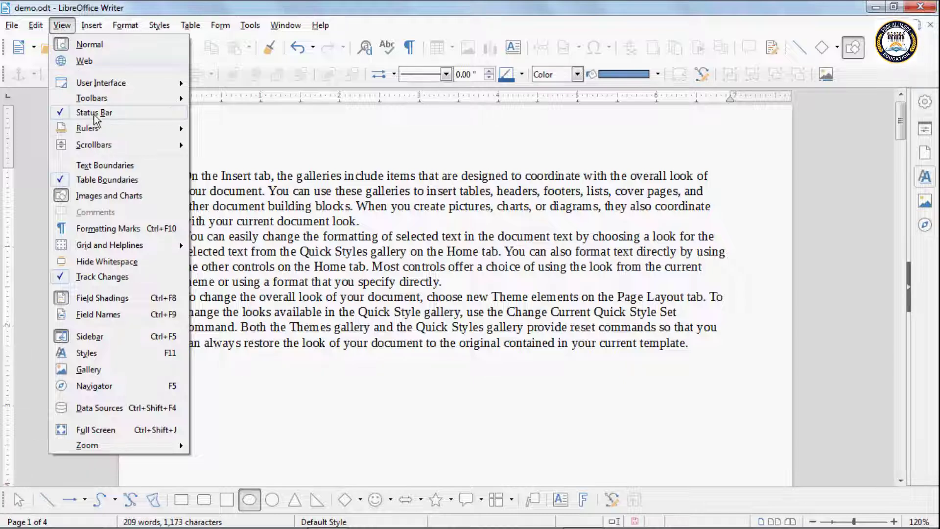
mouse_move(100, 146)
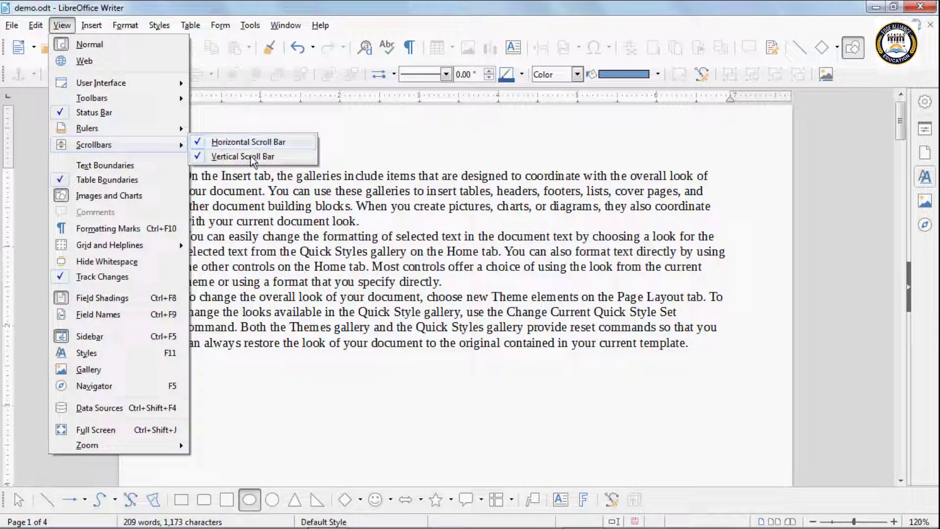
left_click(428, 149)
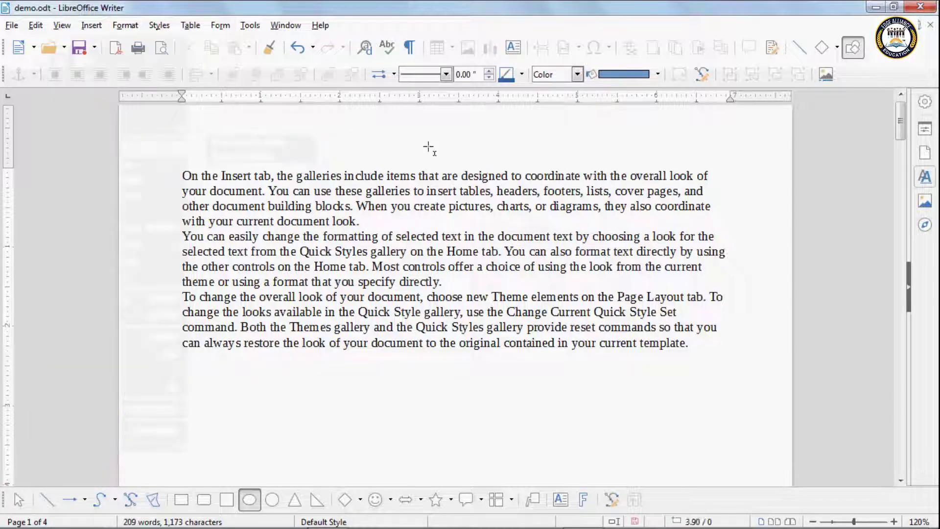
mouse_move(895, 122)
left_mouse_down()
mouse_move(899, 176)
mouse_move(900, 124)
left_mouse_up()
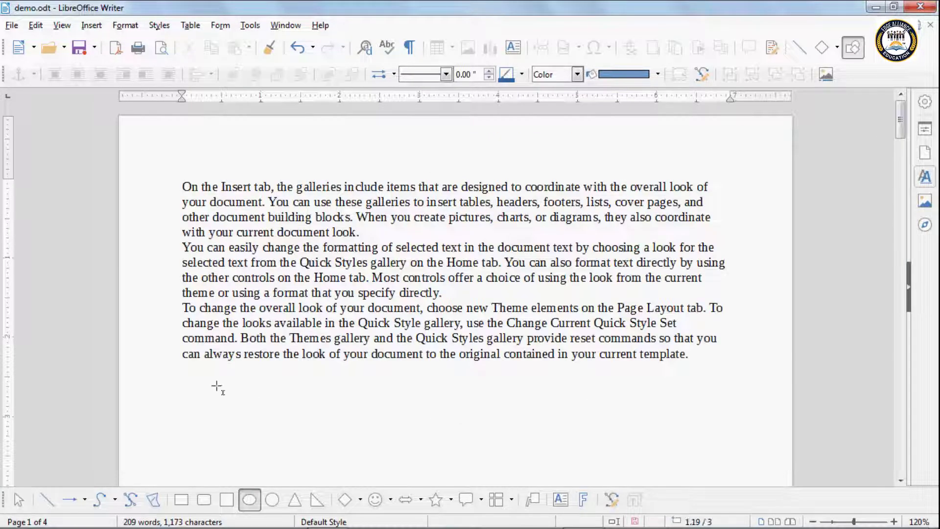
scroll(315, 460, "down", 3)
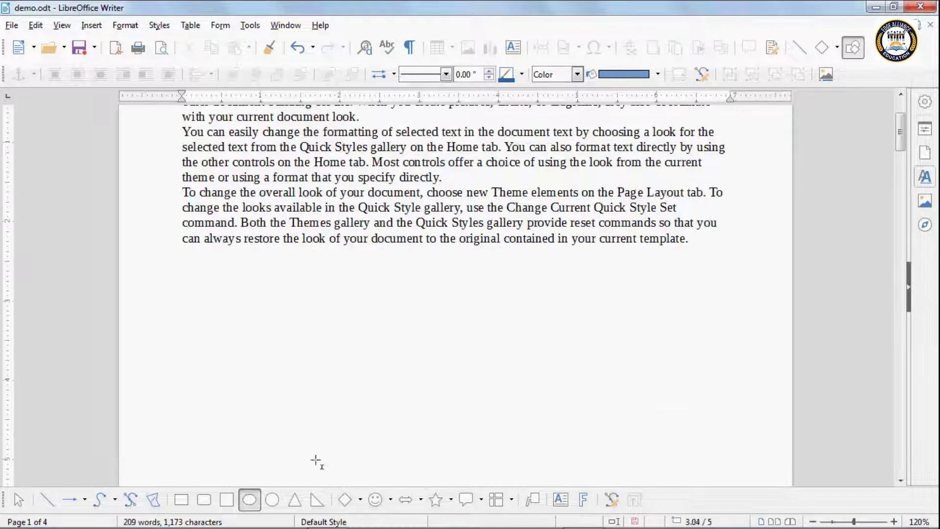
scroll(237, 422, "up", 3)
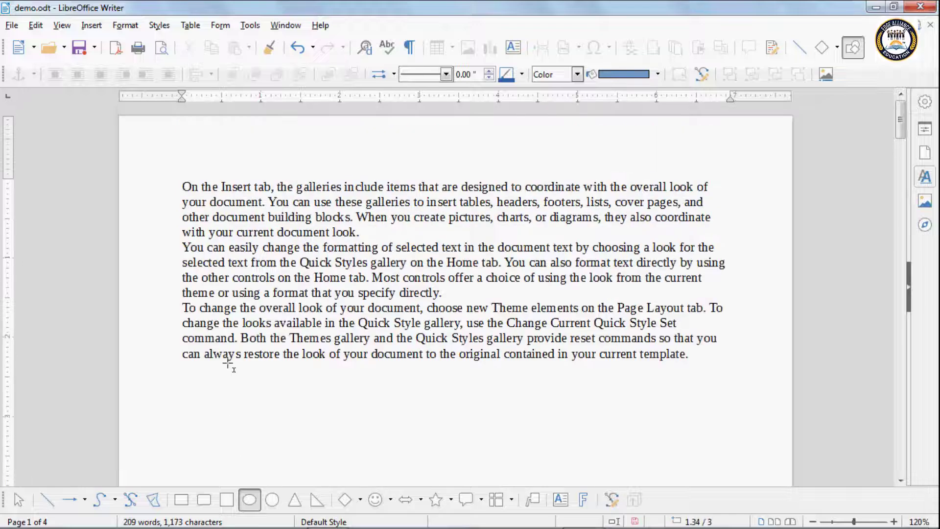
- Hide the vertical scroll bar, try scrolling the page without it, and restore the scroll bar
left_click(60, 27)
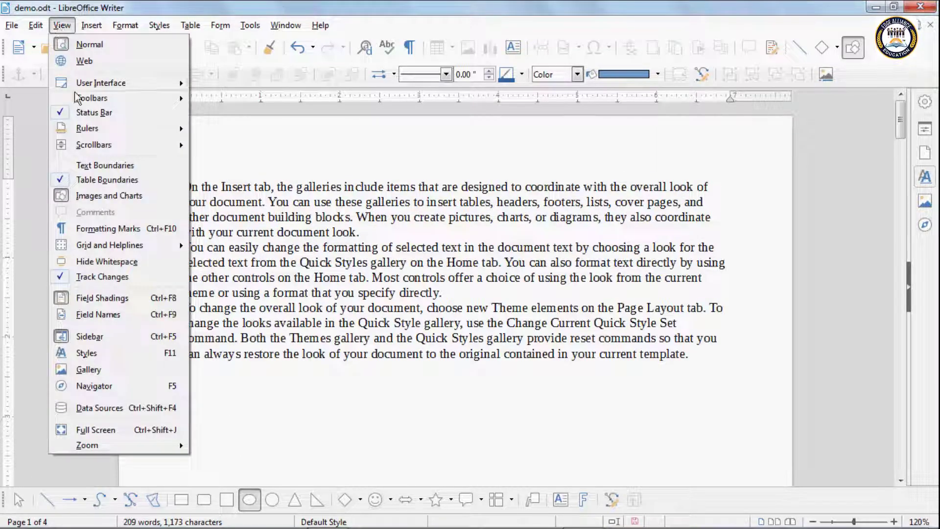
left_click(233, 143)
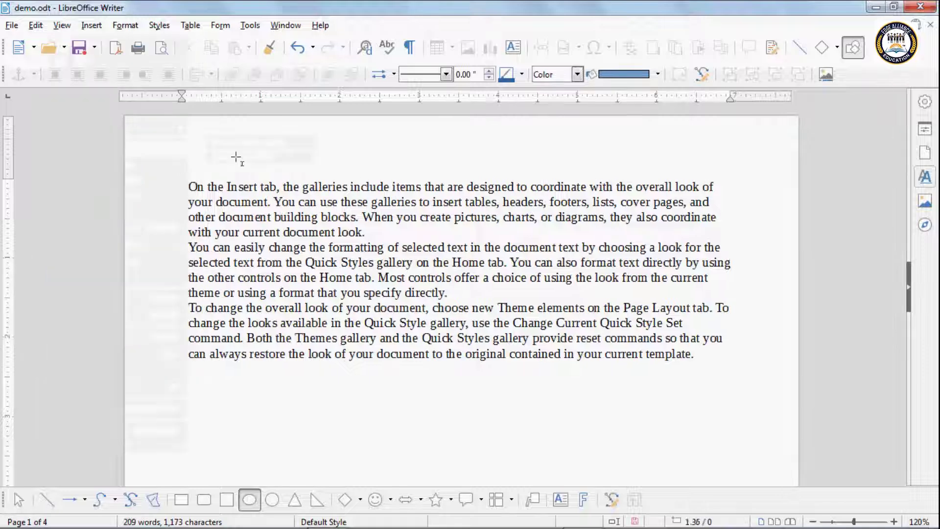
scroll(615, 312, "down", 3)
scroll(340, 309, "up", 3)
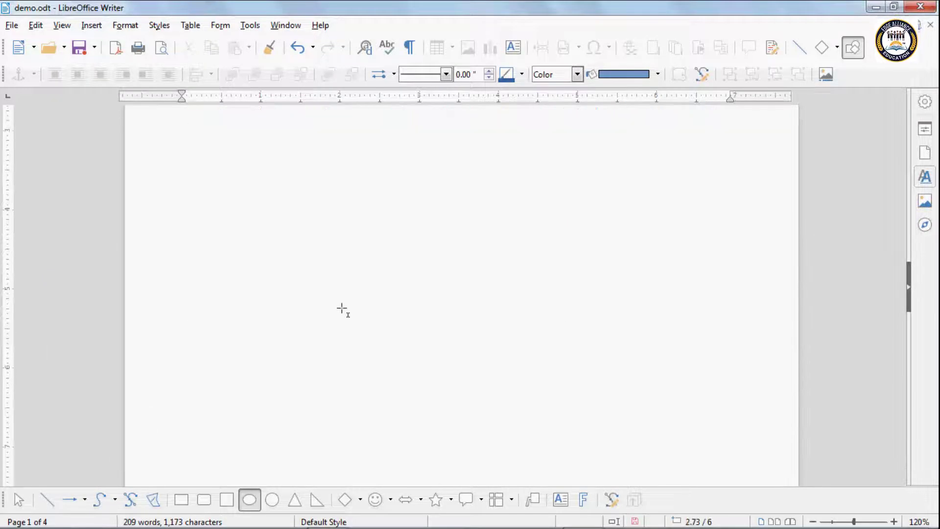
left_click(67, 26)
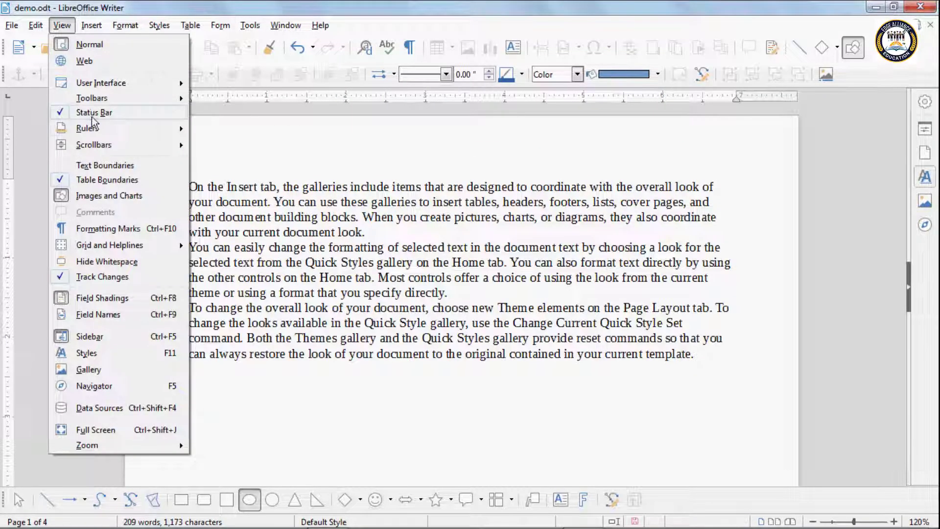
mouse_move(183, 150)
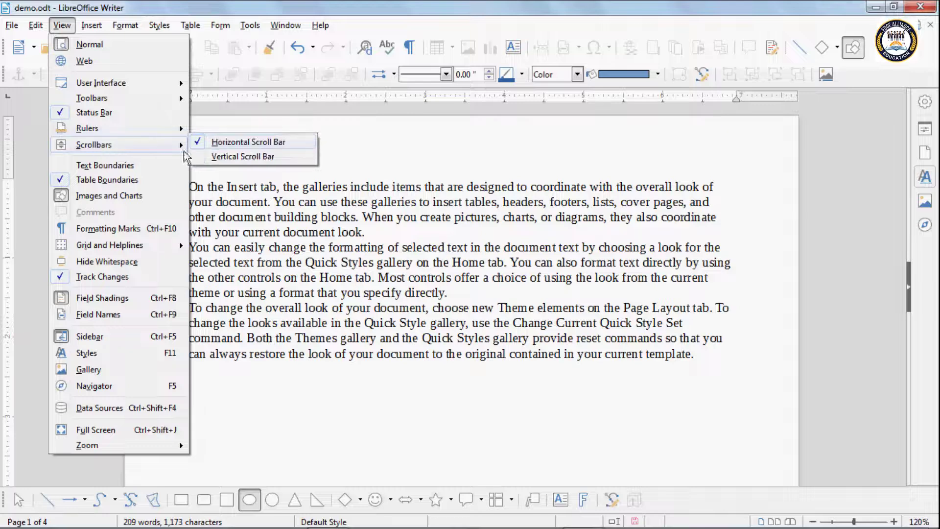
left_click(220, 156)
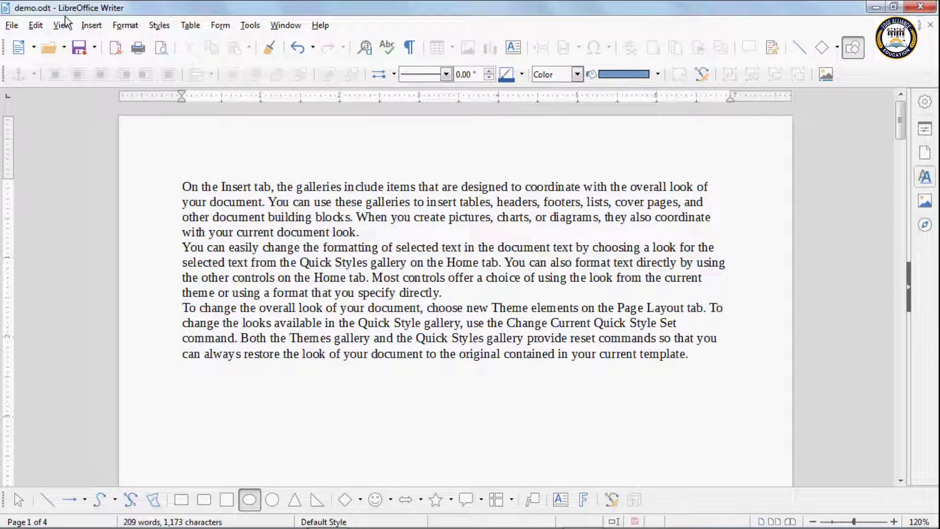
- Display the text boundaries around the page's text area
left_click(62, 26)
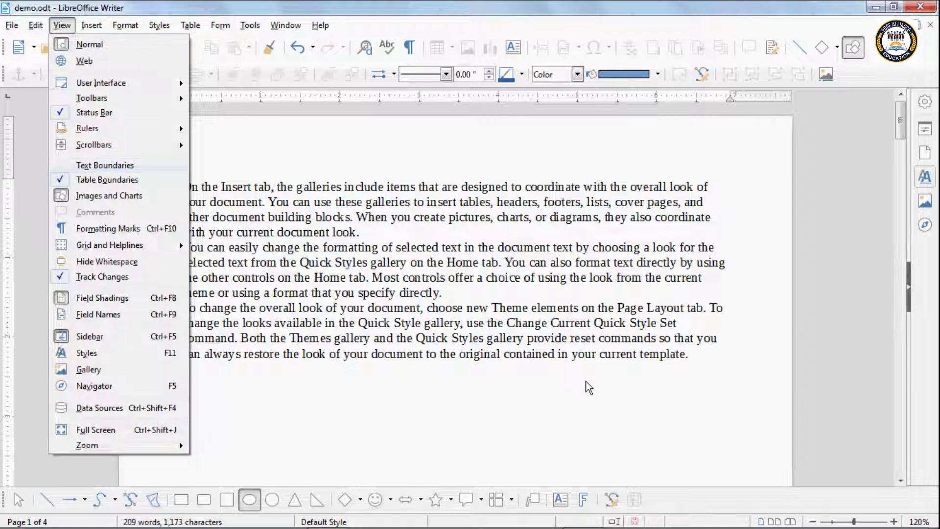
left_click(688, 365)
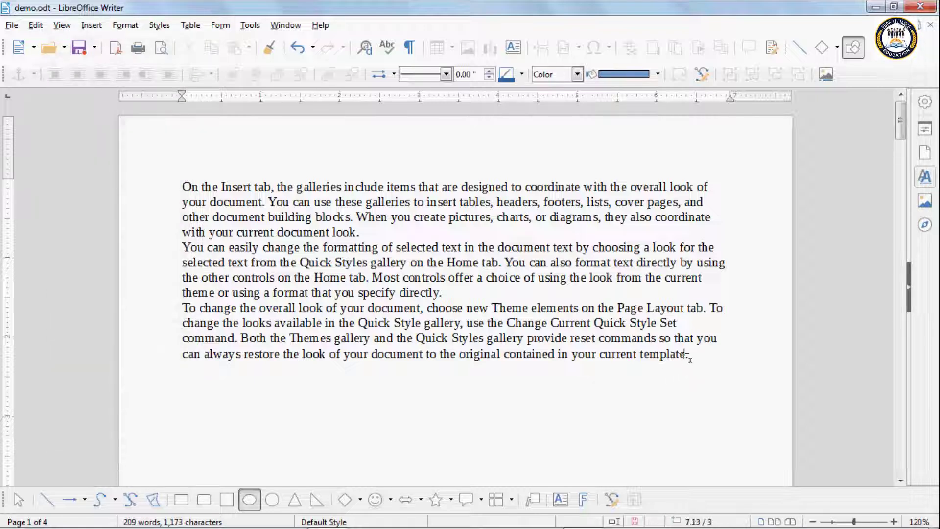
left_click(62, 26)
left_click(101, 165)
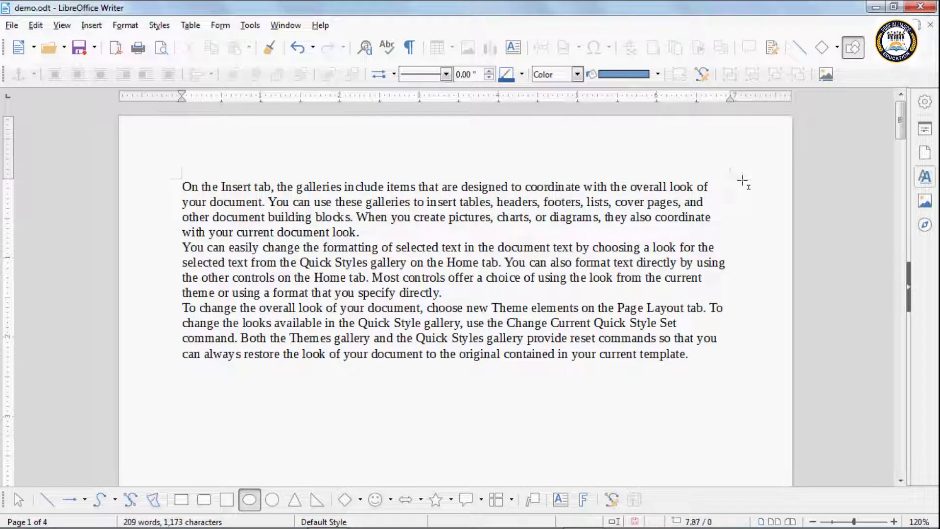
- Inspect the first page's text boundaries along its length and turn them off
scroll(281, 286, "down", 3)
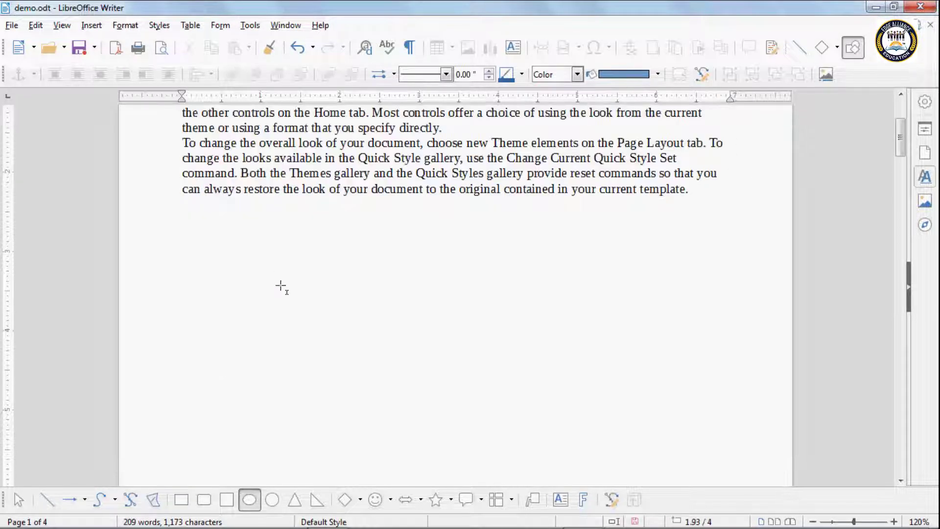
scroll(289, 304, "down", 5)
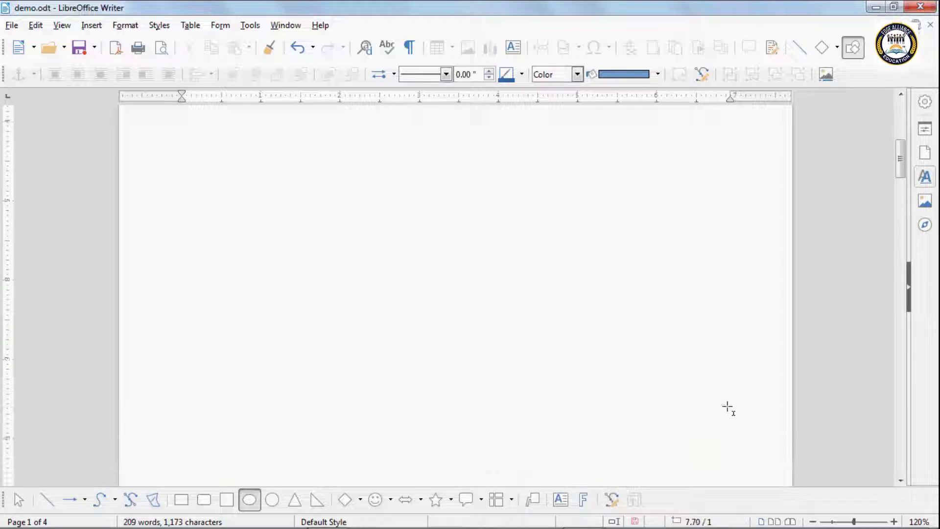
scroll(728, 405, "up", 8)
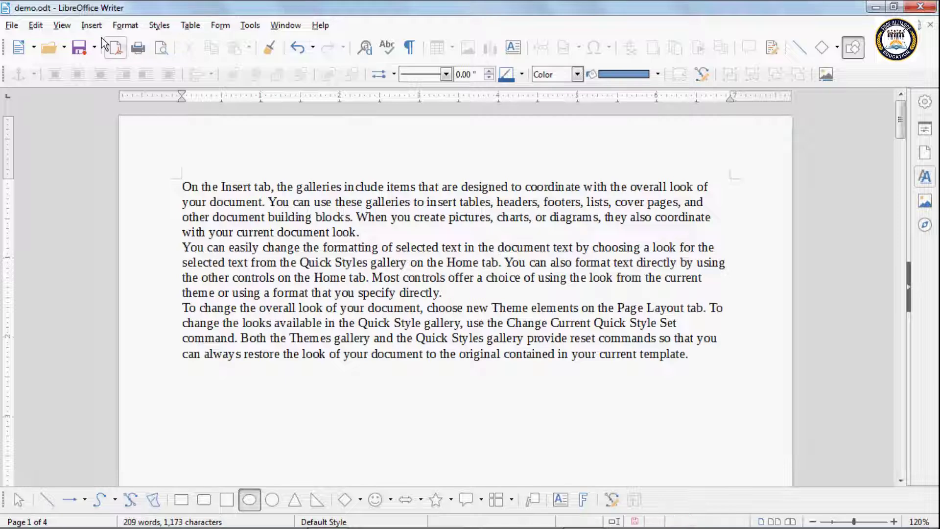
left_click(62, 26)
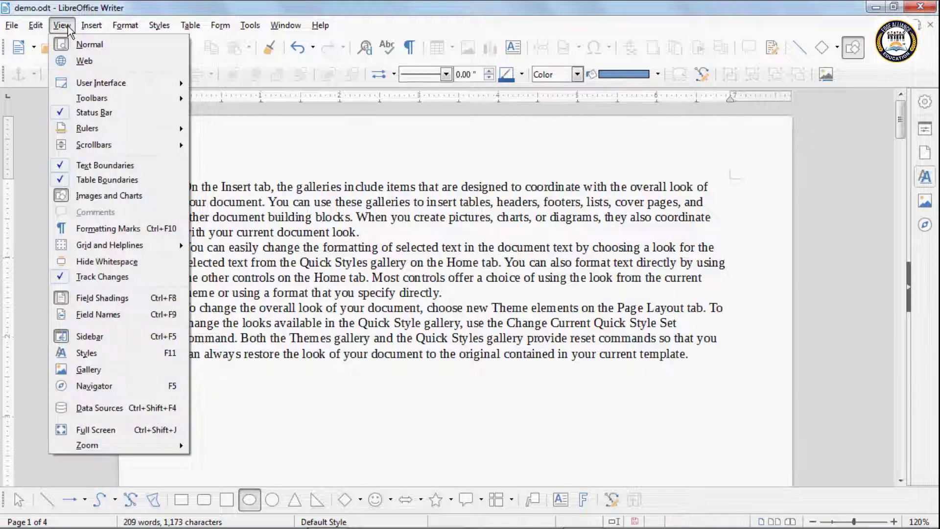
left_click(92, 163)
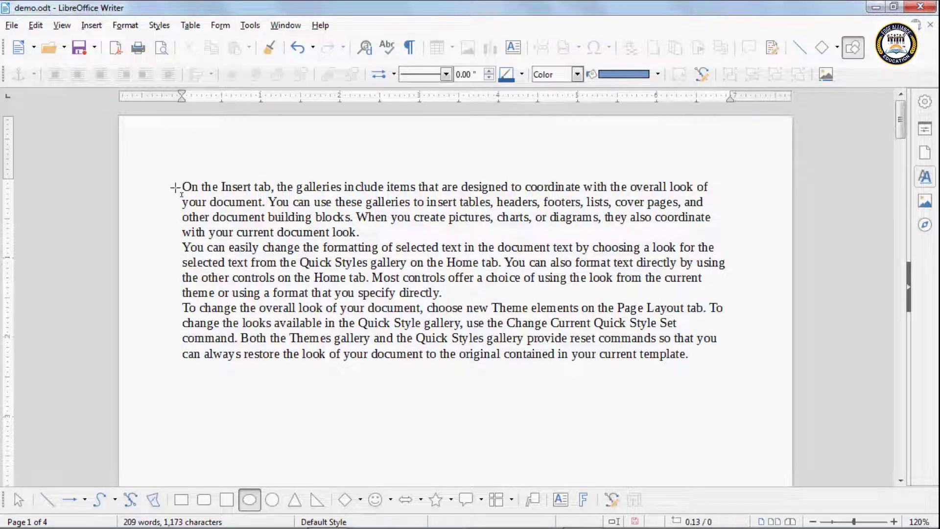
left_click(61, 26)
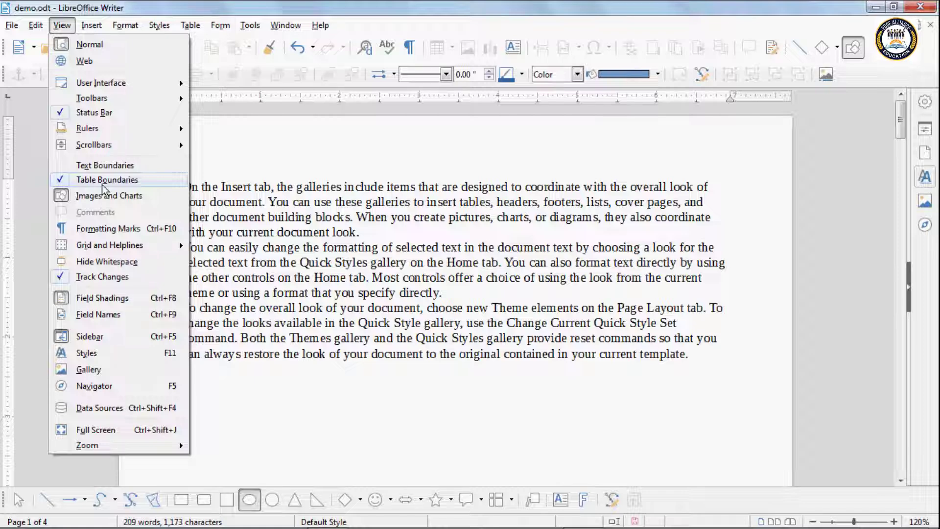
left_click(332, 327)
scroll(331, 327, "down", 15)
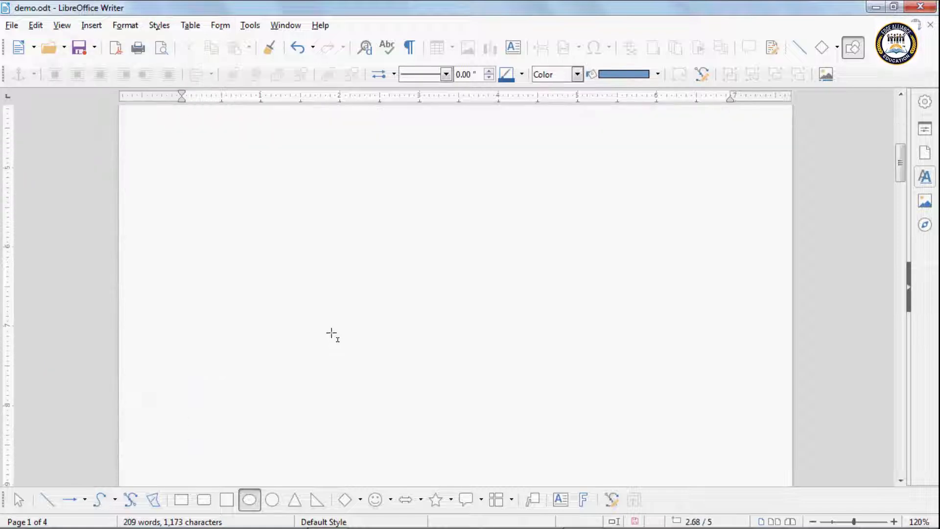
scroll(331, 327, "down", 5)
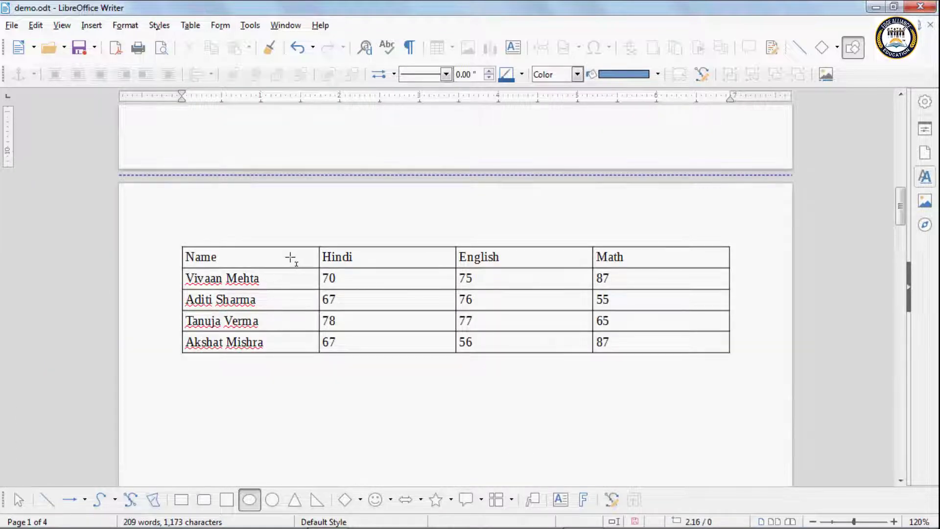
scroll(290, 257, "down", 1)
left_click_drag(288, 217, 307, 221)
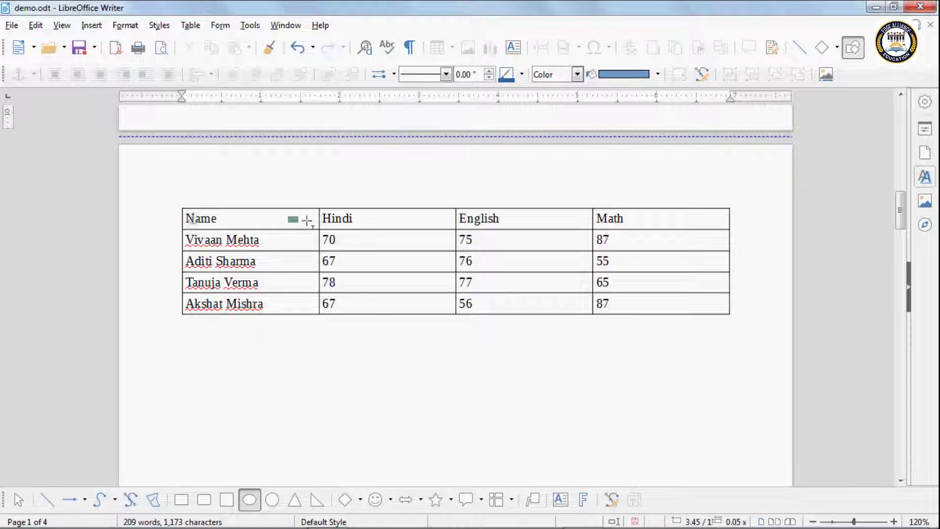
key("Delete")
- Switch from the ellipse drawing tool back to normal selection
scroll(382, 368, "down", 5)
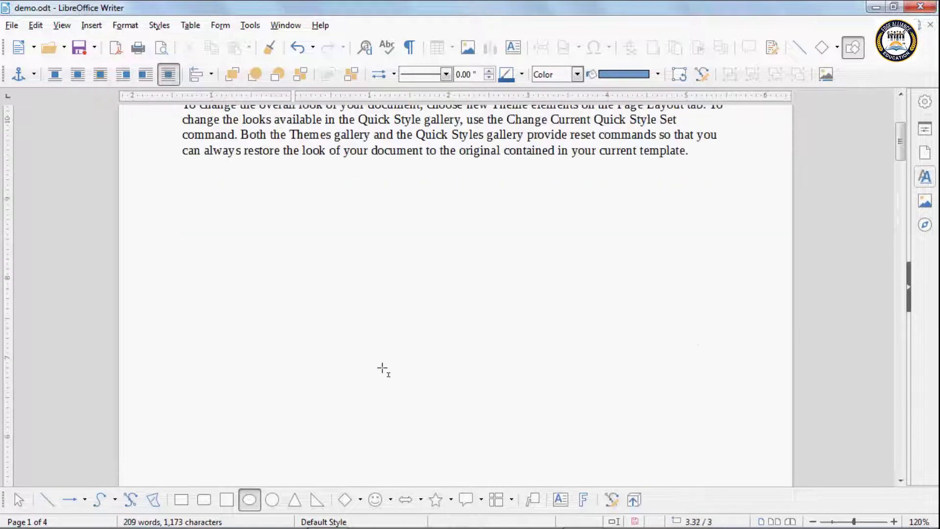
scroll(383, 368, "down", 6)
left_click(19, 509)
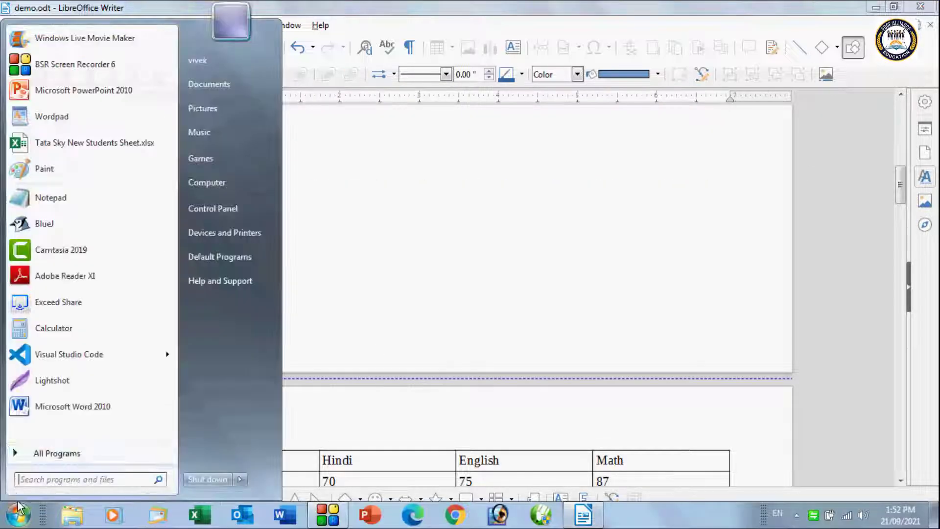
left_click(295, 362)
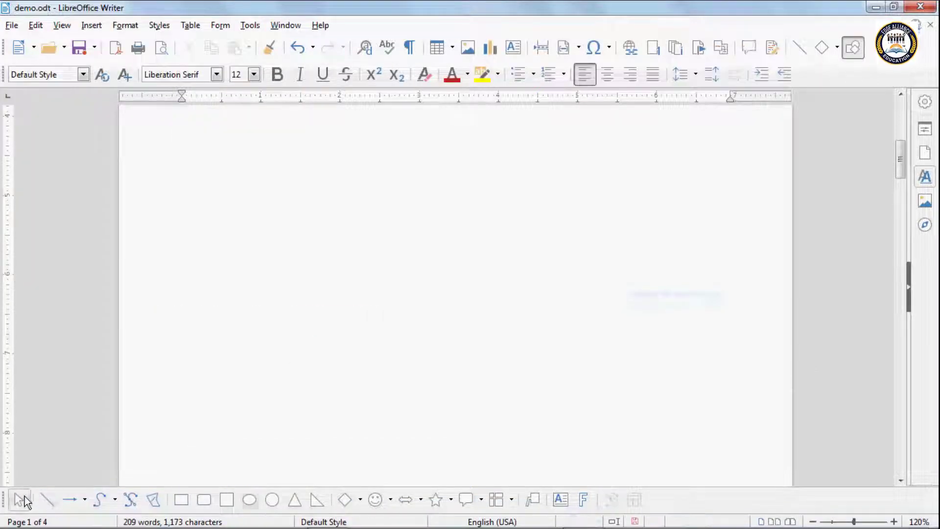
- Select the whole marks table on page 2, turn off table boundaries and remove all of the table's borders
scroll(273, 363, "down", 8)
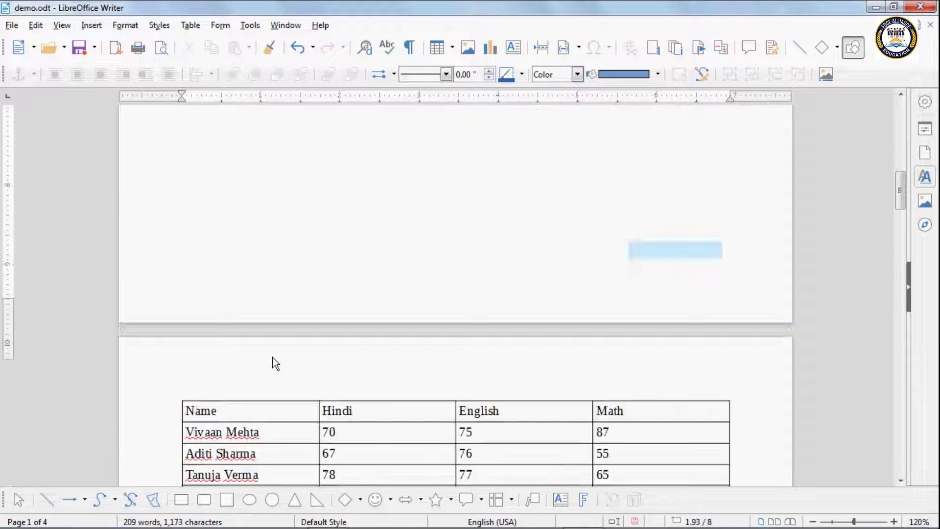
scroll(273, 343, "down", 3)
left_click_drag(298, 248, 616, 329)
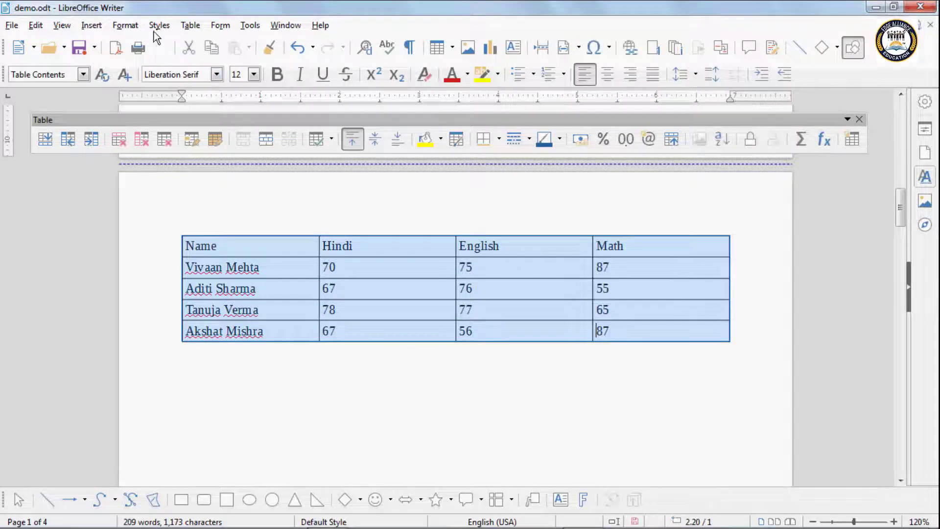
left_click(62, 25)
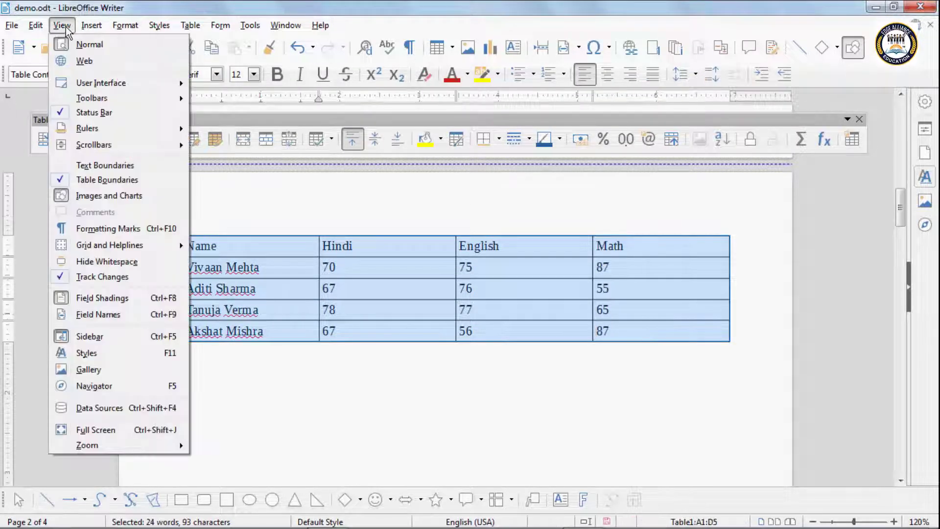
left_click(85, 179)
left_click(500, 144)
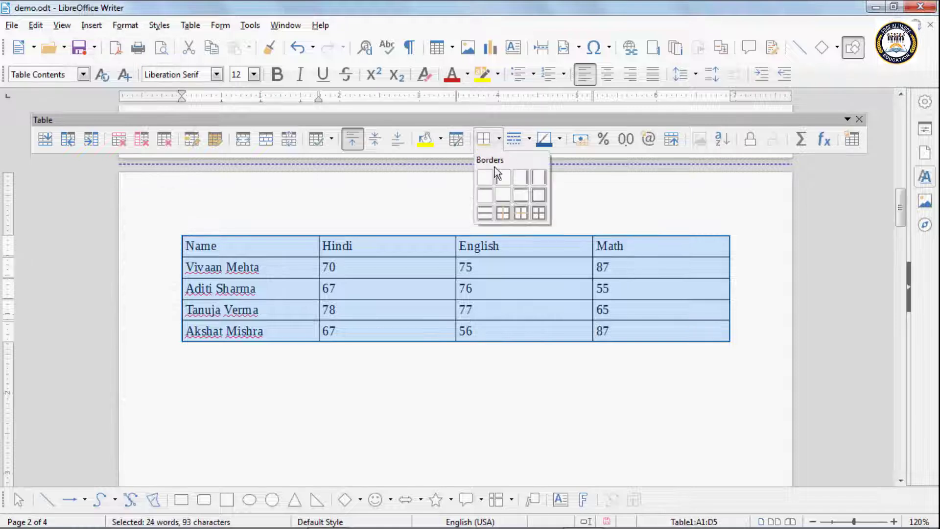
left_click(486, 179)
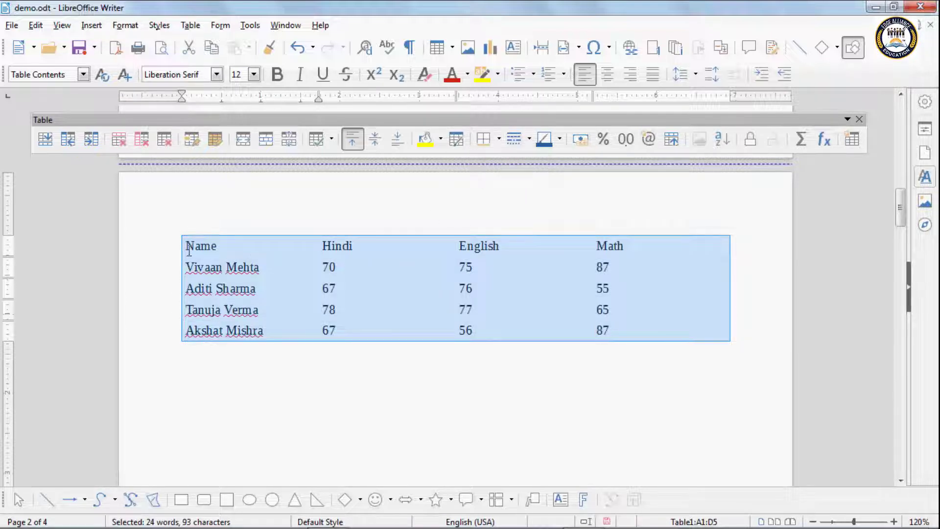
- Deselect the borderless marks table and turn on table boundaries to display its cell outlines
left_click(63, 25)
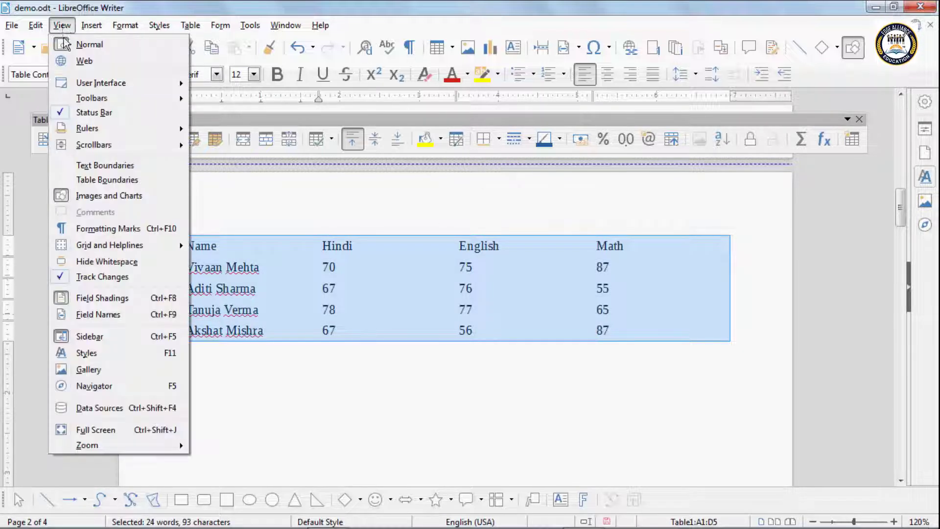
left_click(104, 183)
left_click(305, 278)
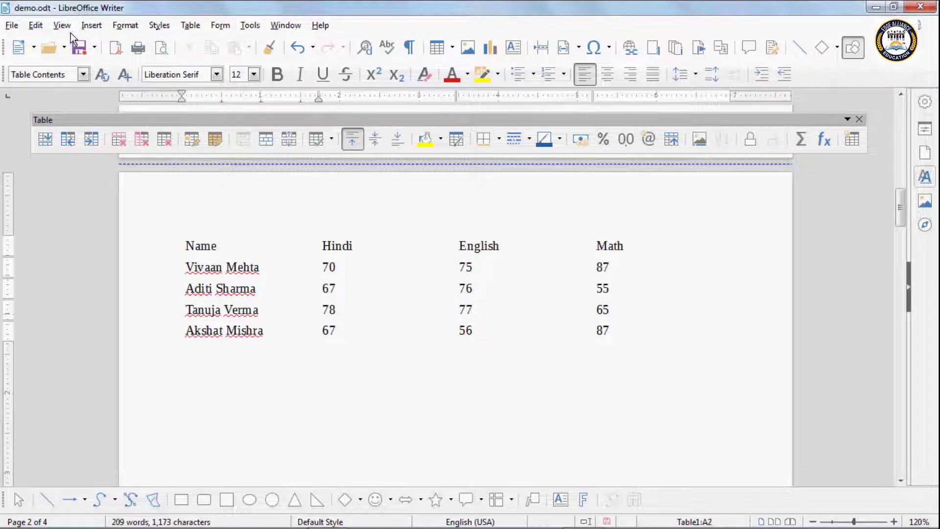
left_click(67, 27)
left_click(77, 180)
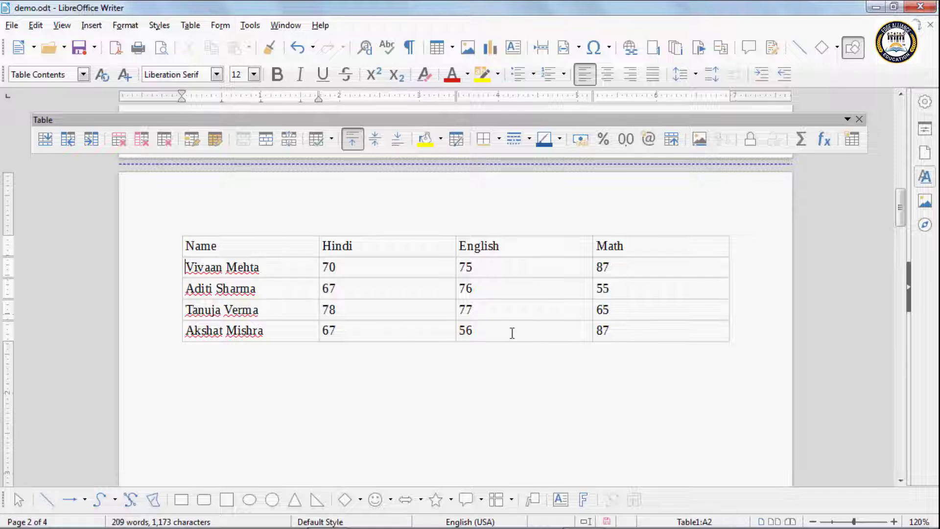
- Turn off table boundaries and undo the removal of the marks table's borders
left_click(63, 26)
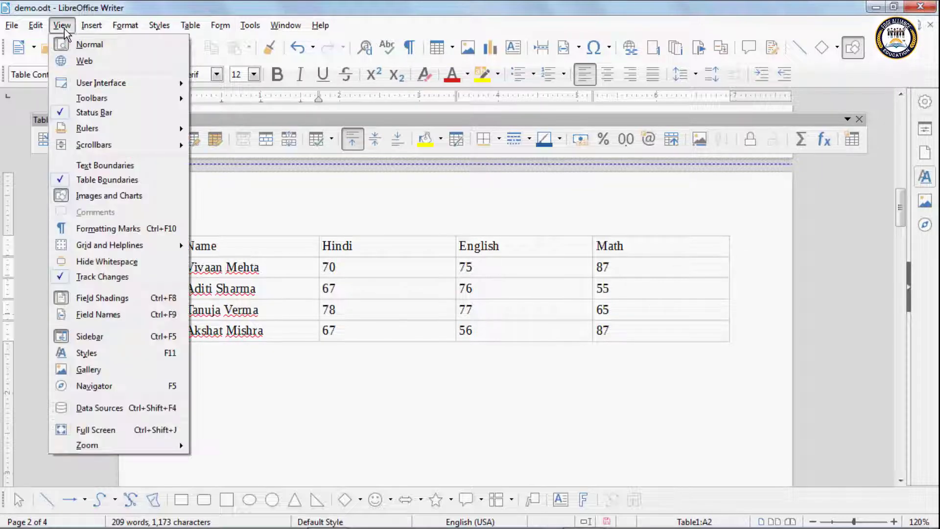
left_click(106, 180)
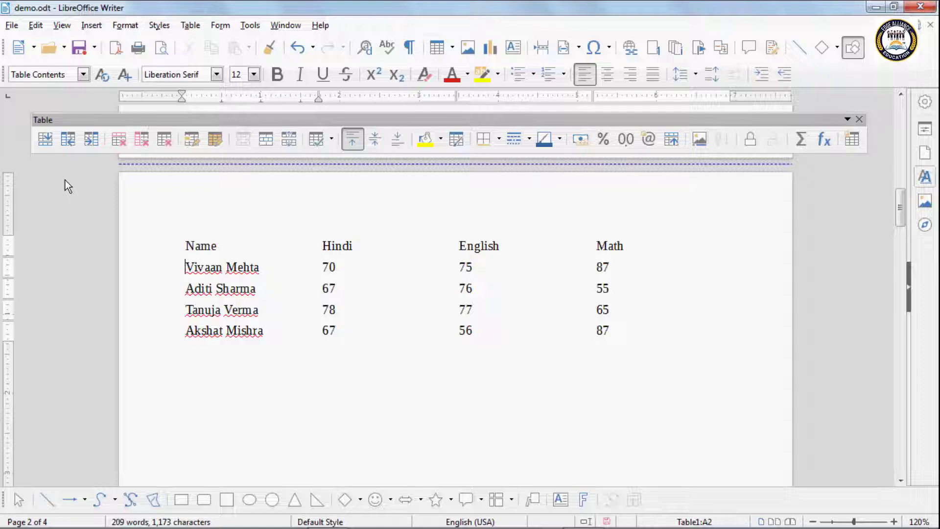
key("ctrl+z")
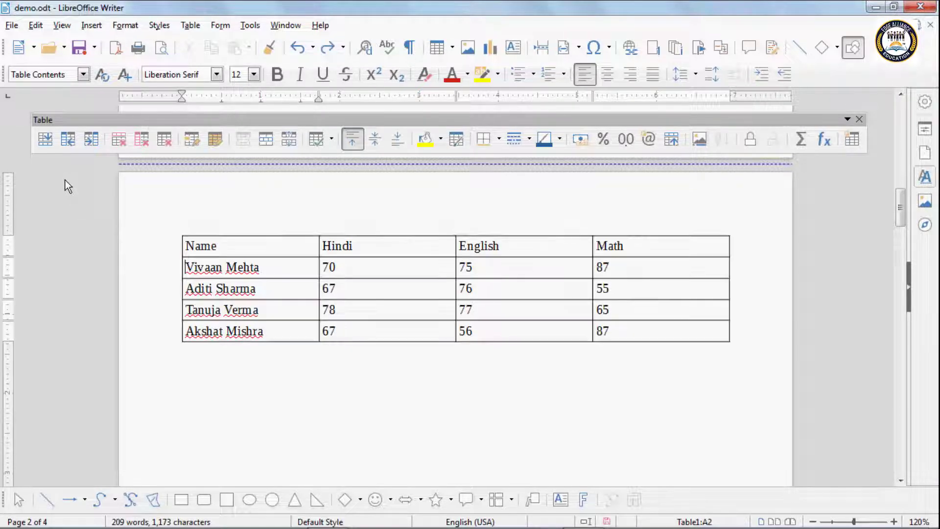
- Select the column chart on page 3, hide images and charts in the document, and show them again
left_click(62, 25)
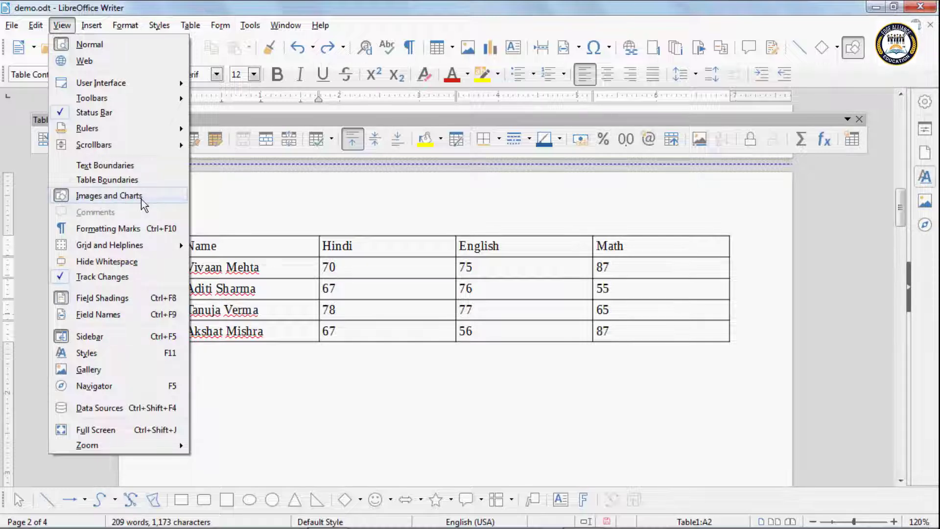
left_click(230, 292)
scroll(231, 284, "down", 5)
scroll(233, 278, "down", 10)
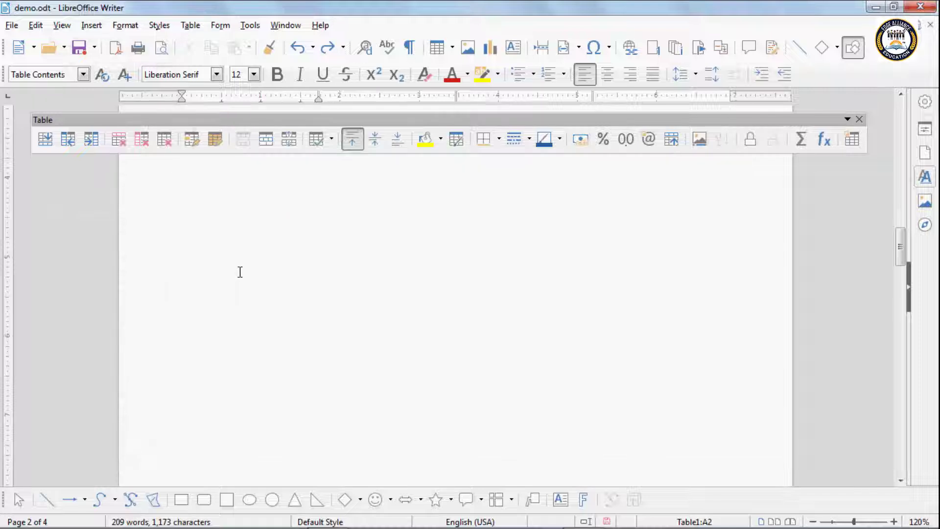
left_click(316, 259)
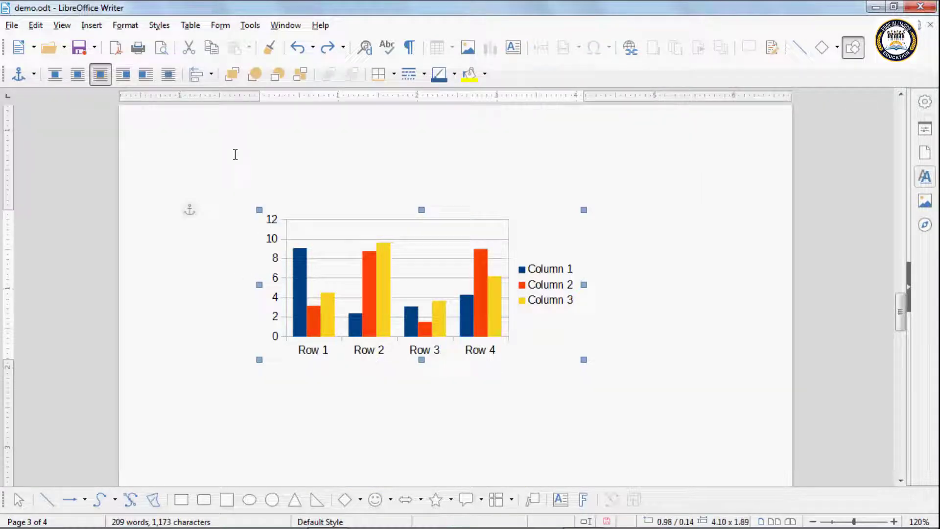
left_click(62, 25)
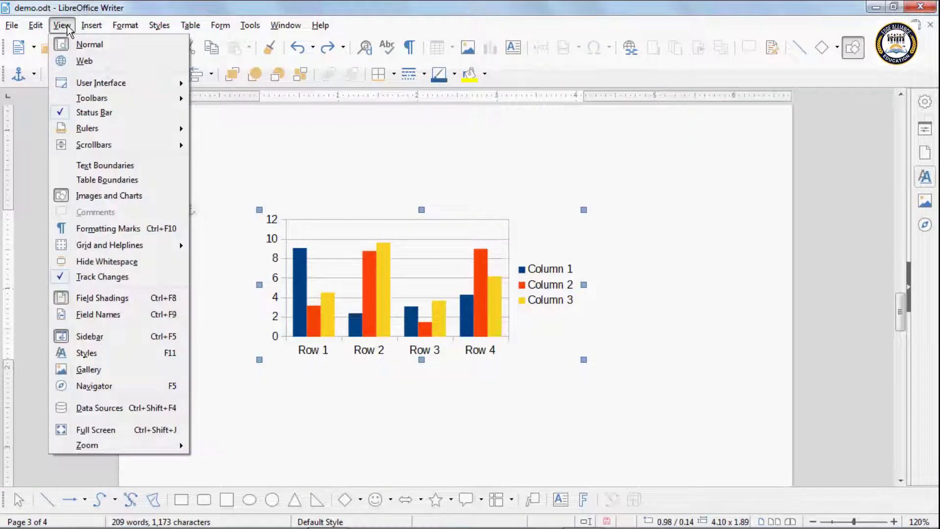
left_click(89, 197)
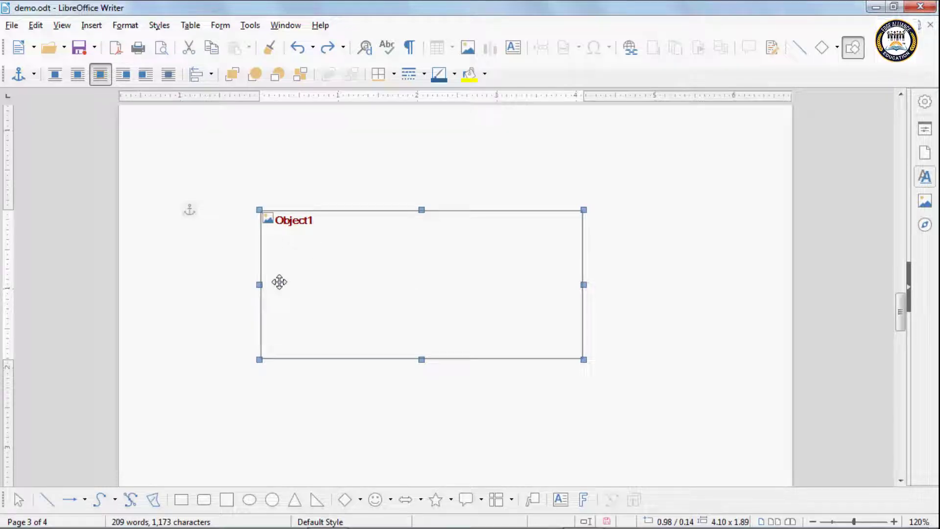
left_click(62, 25)
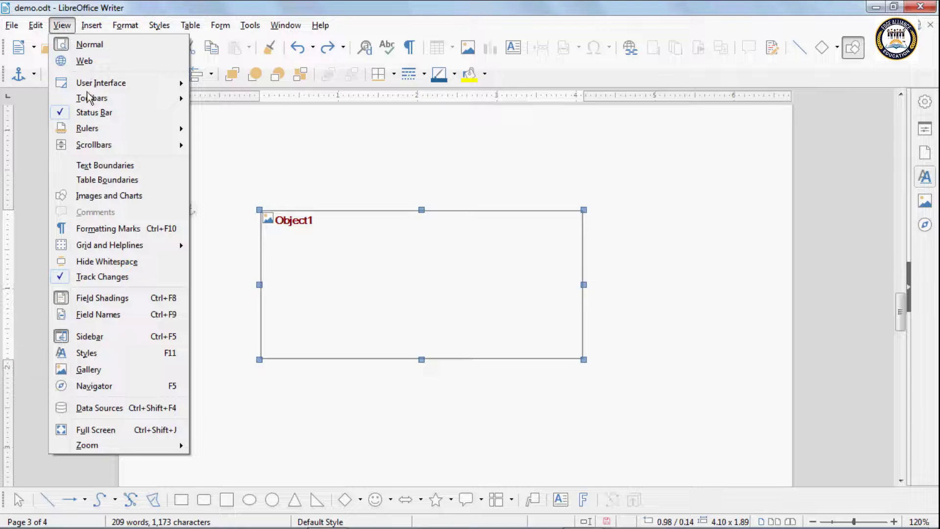
left_click(104, 196)
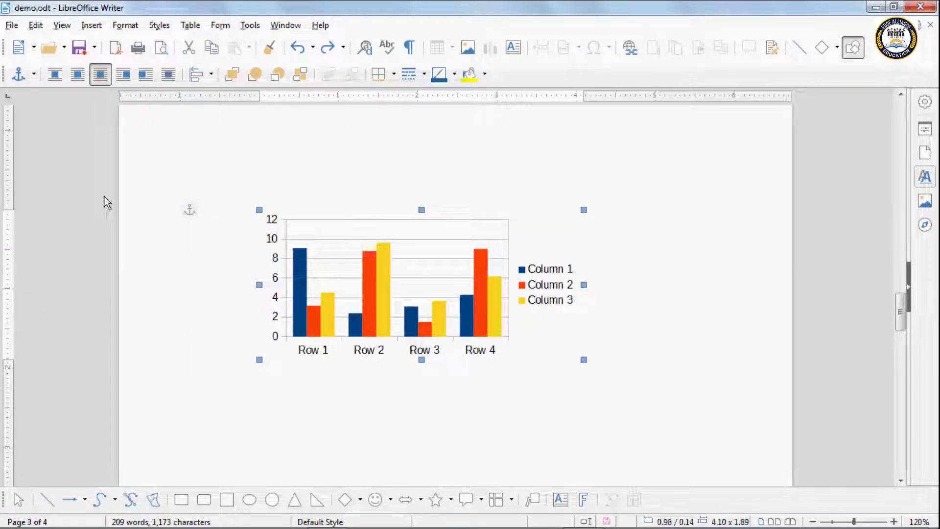
- Select the jellyfish picture on page 4 and hide images and charts in the document
scroll(376, 340, "down", 10)
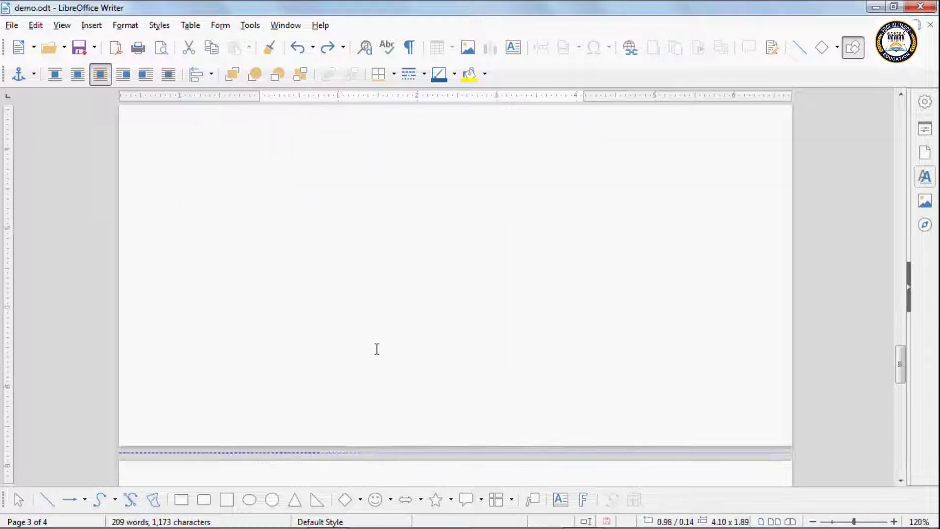
scroll(377, 348, "down", 10)
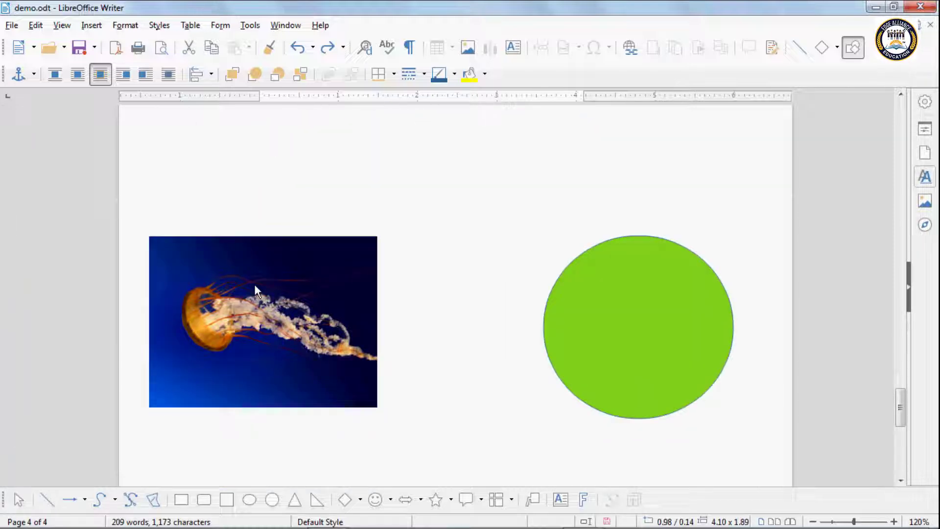
left_click(222, 275)
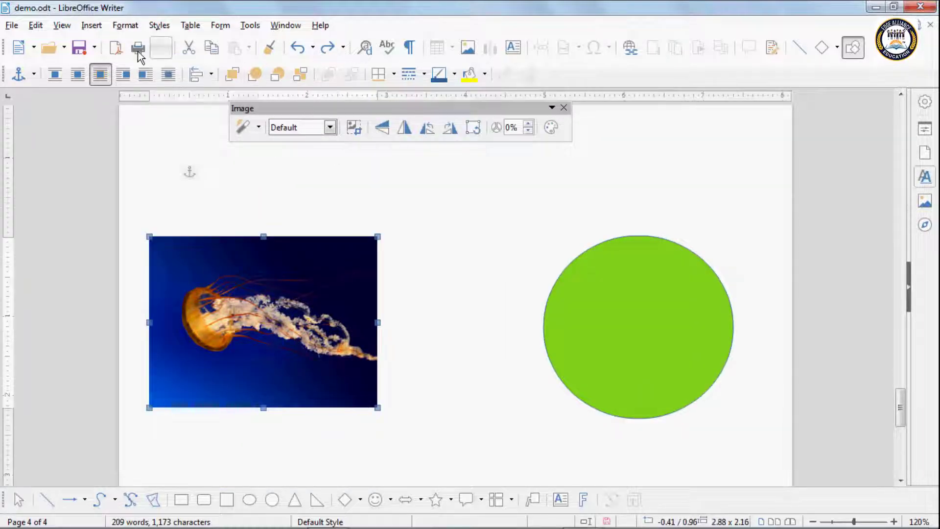
left_click(62, 25)
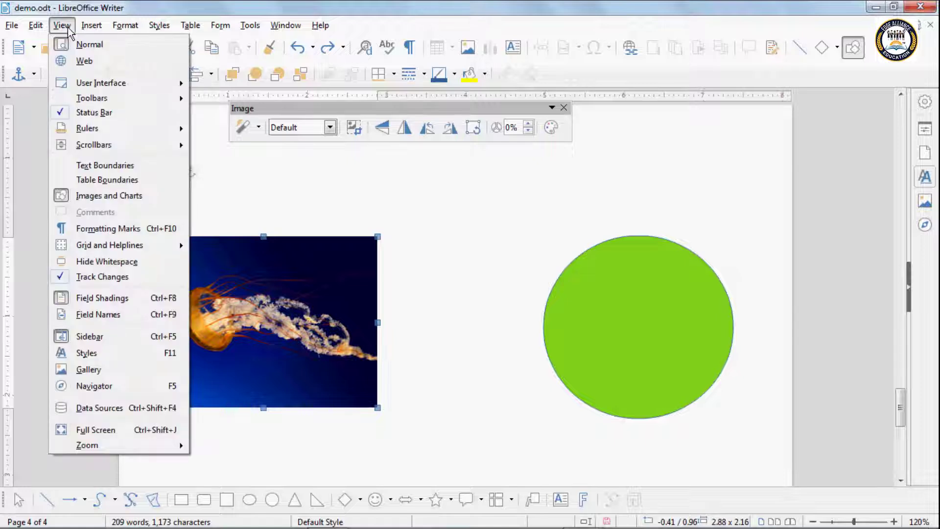
left_click(93, 196)
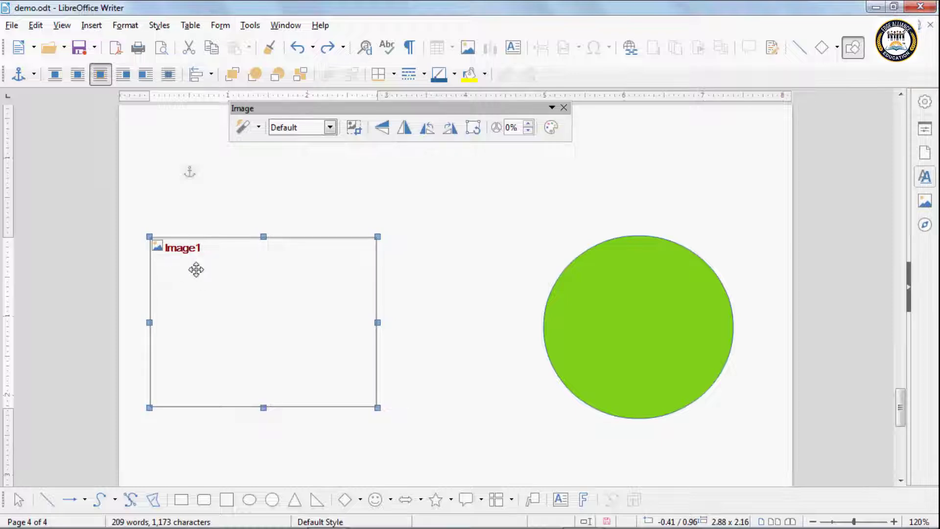
- Show the document's images and charts again and close the floating Image toolbar
left_click(61, 26)
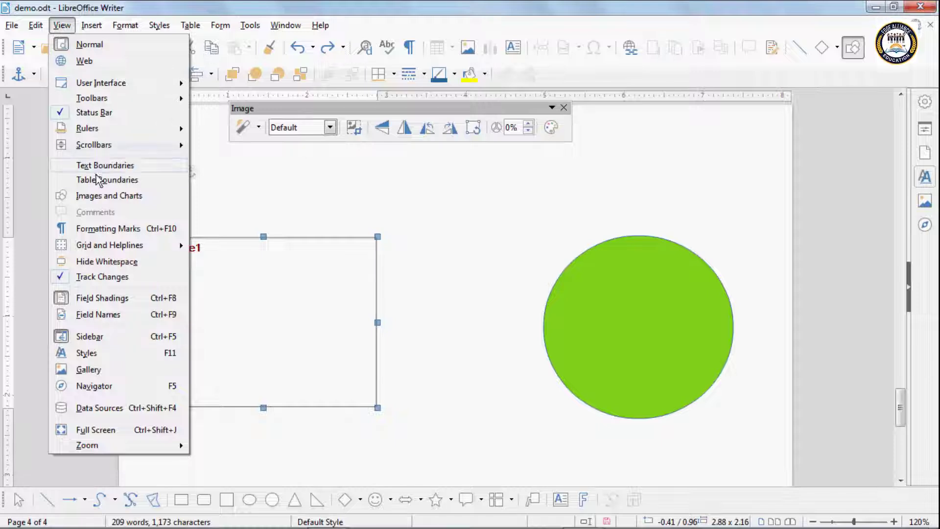
left_click(98, 196)
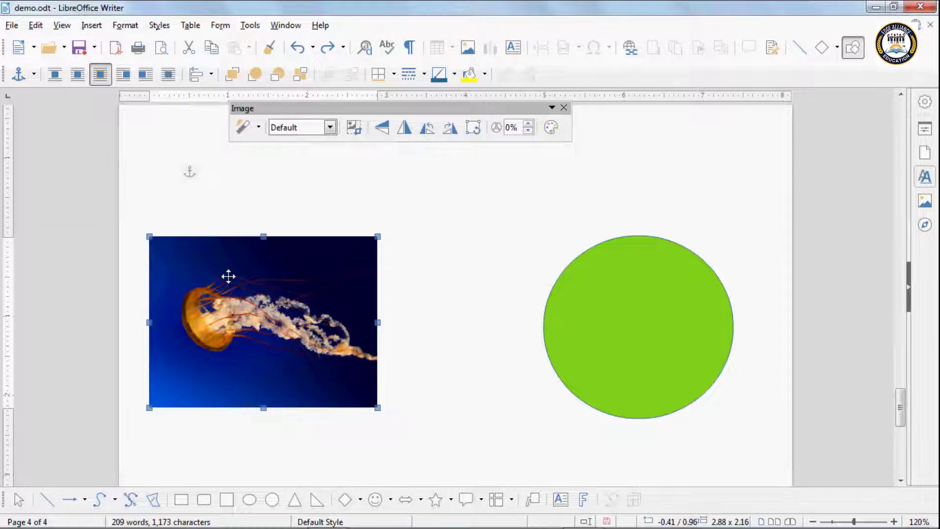
left_click(563, 107)
- Insert a comment reading BOOKLET after the word "galleries" in the first paragraph on page 1
left_click(62, 25)
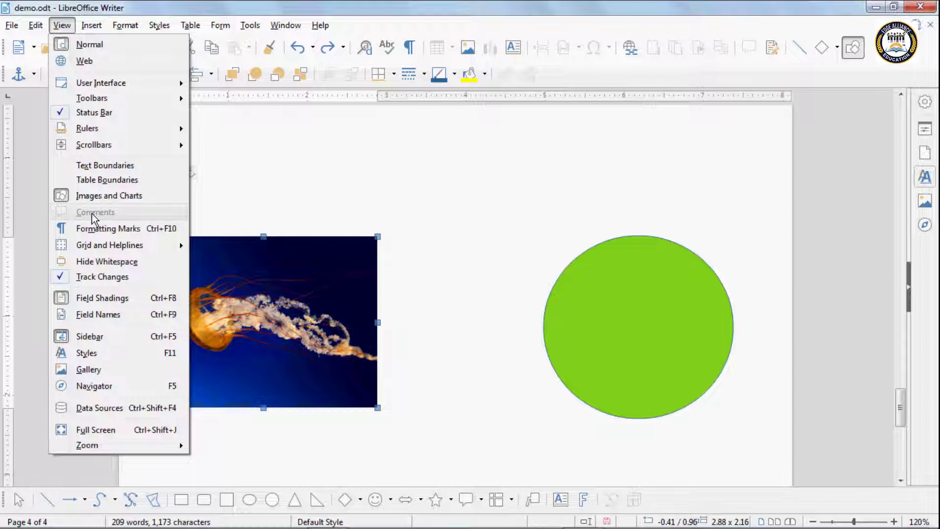
left_click(300, 199)
scroll(300, 197, "up", 10)
scroll(299, 197, "up", 15)
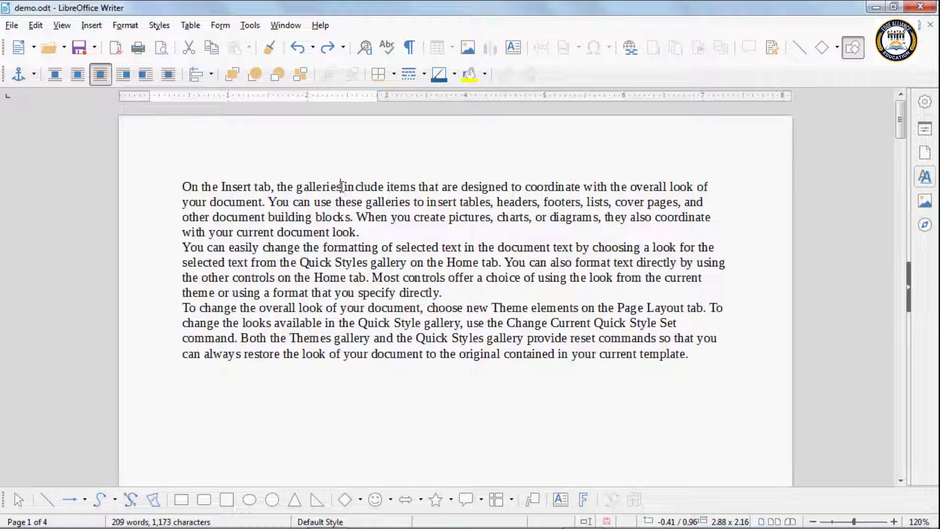
left_click(342, 186)
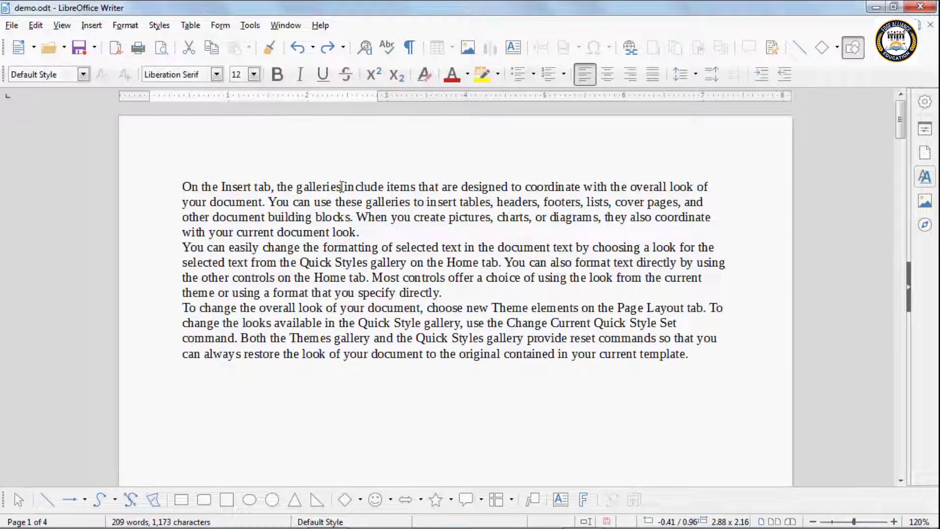
left_click(91, 25)
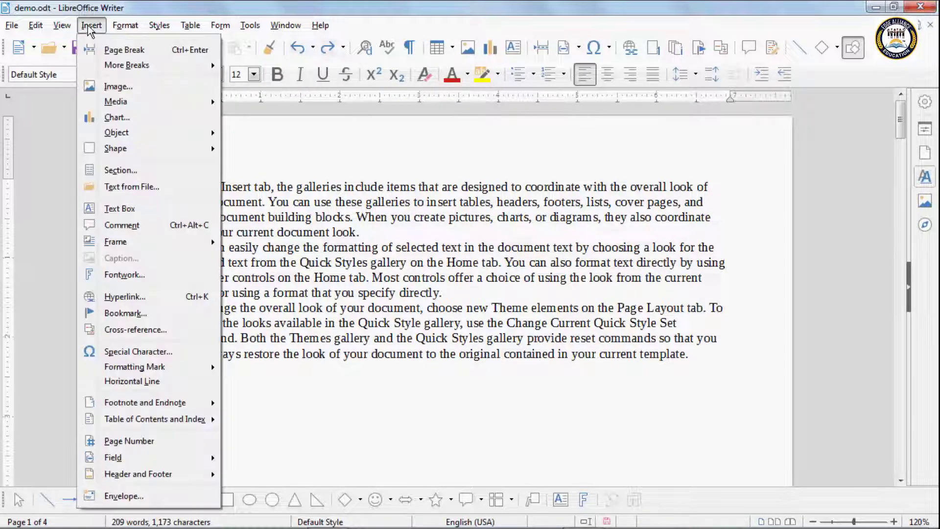
left_click(122, 225)
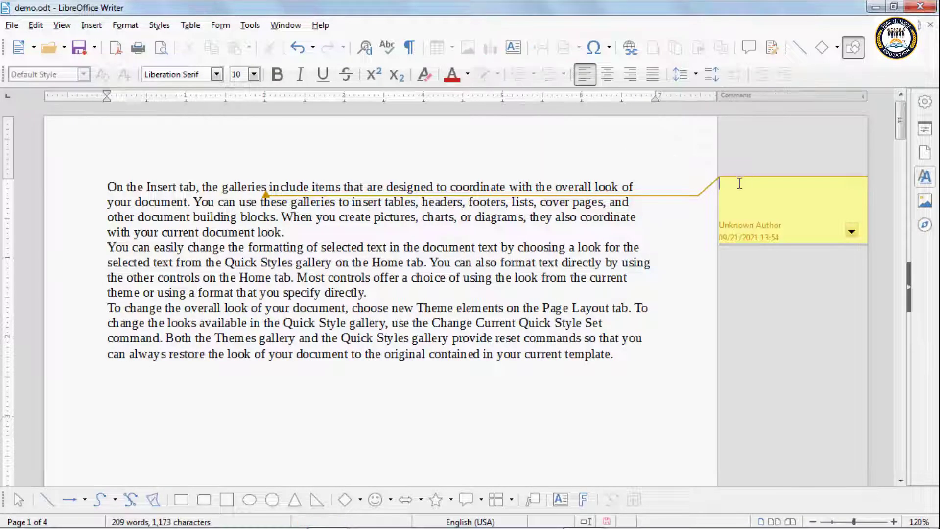
type("B")
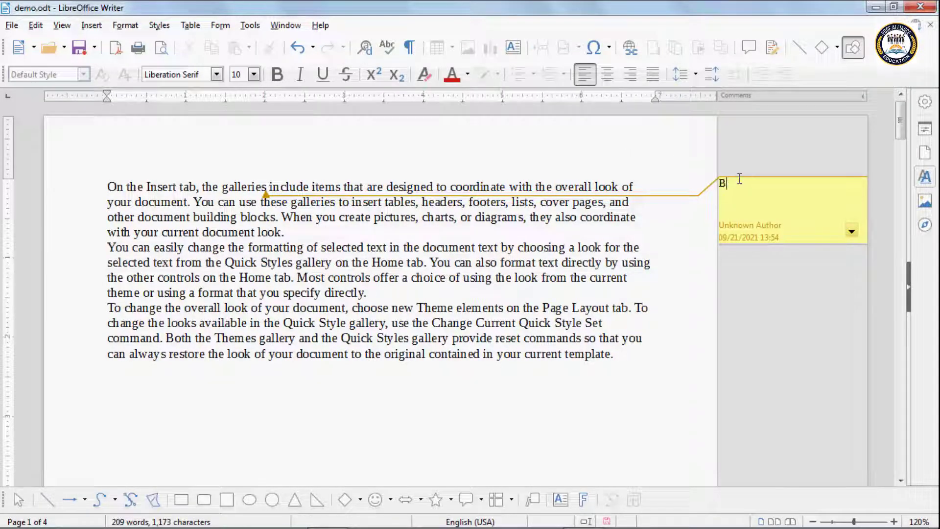
type("OCKLET")
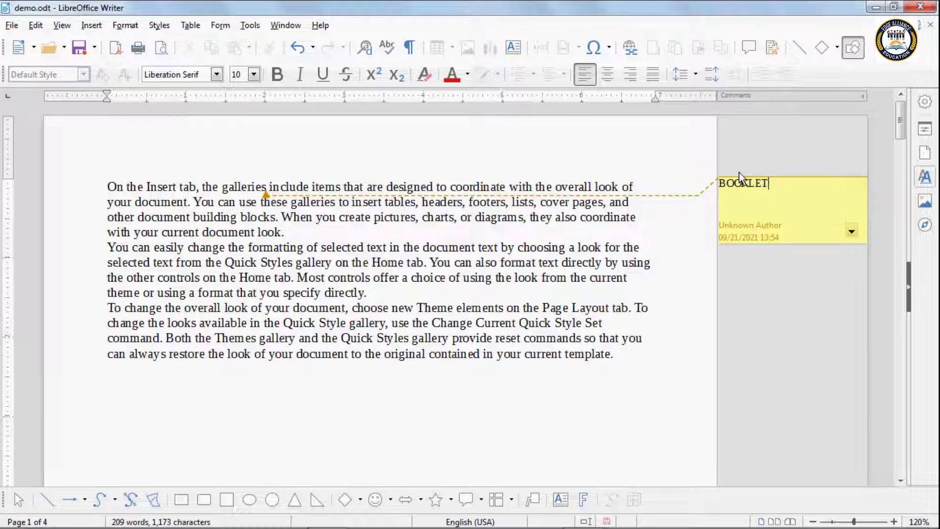
- Hide comments in the document and show them again, and delete the BOOKLET comment
left_click(61, 25)
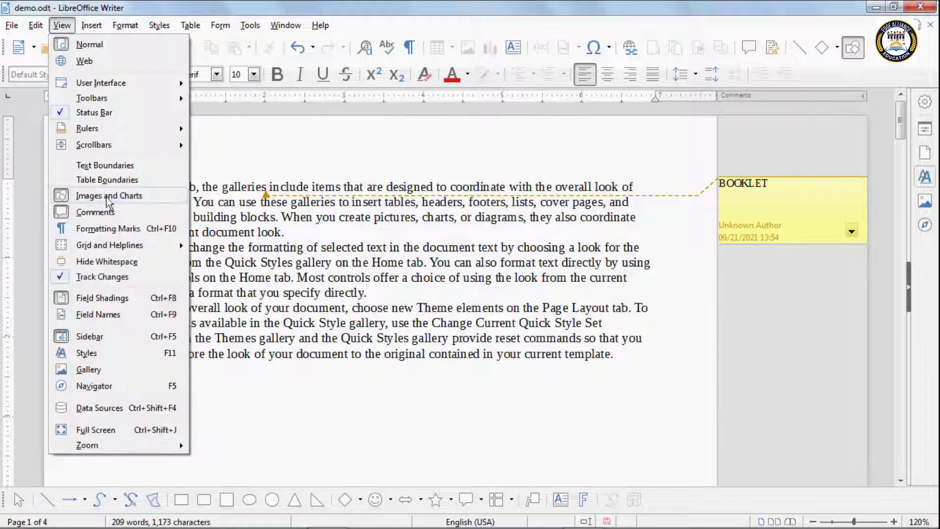
left_click(95, 212)
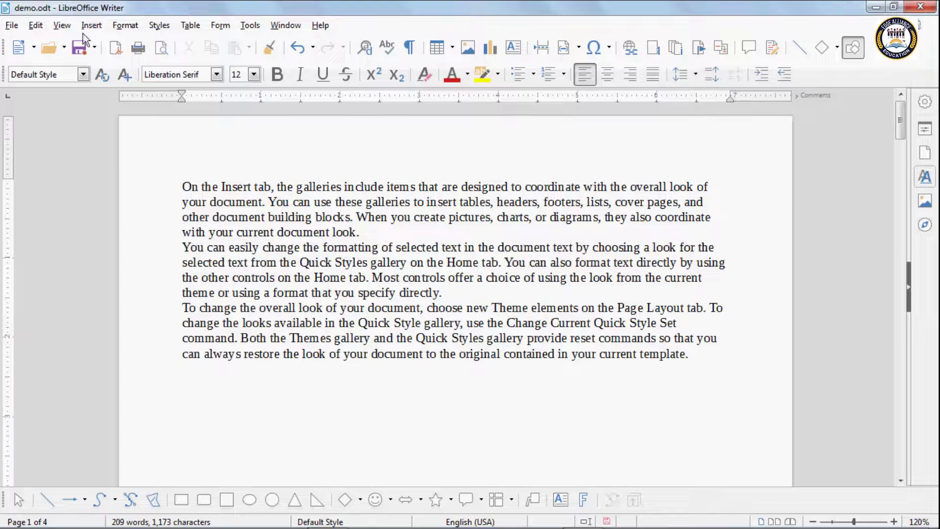
left_click(62, 25)
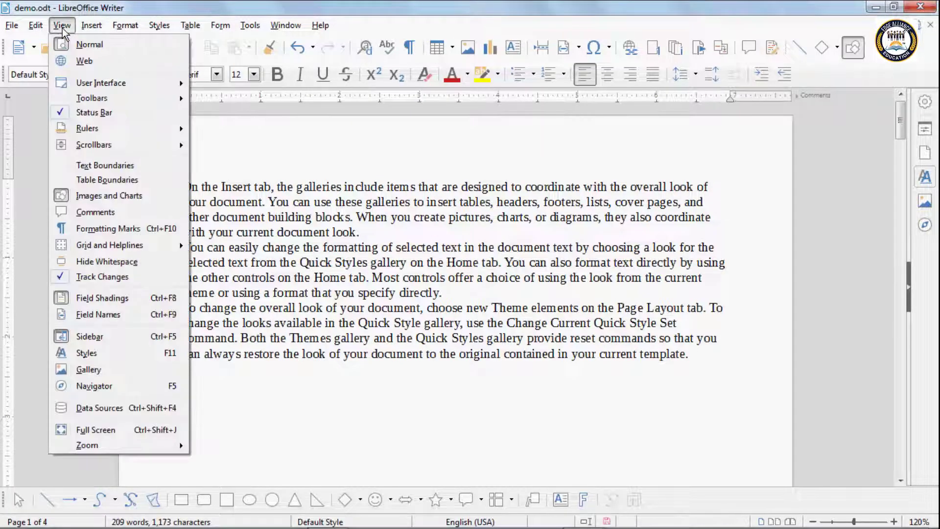
left_click(118, 213)
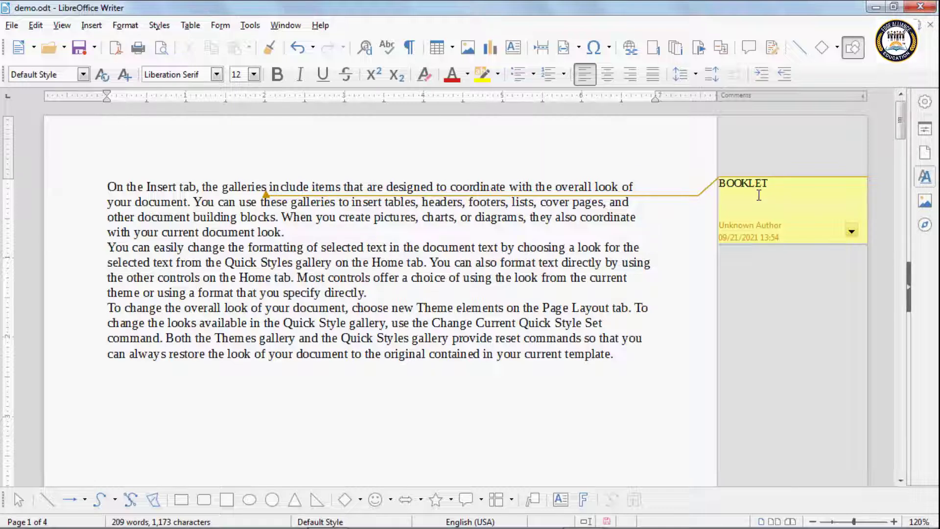
left_click(852, 232)
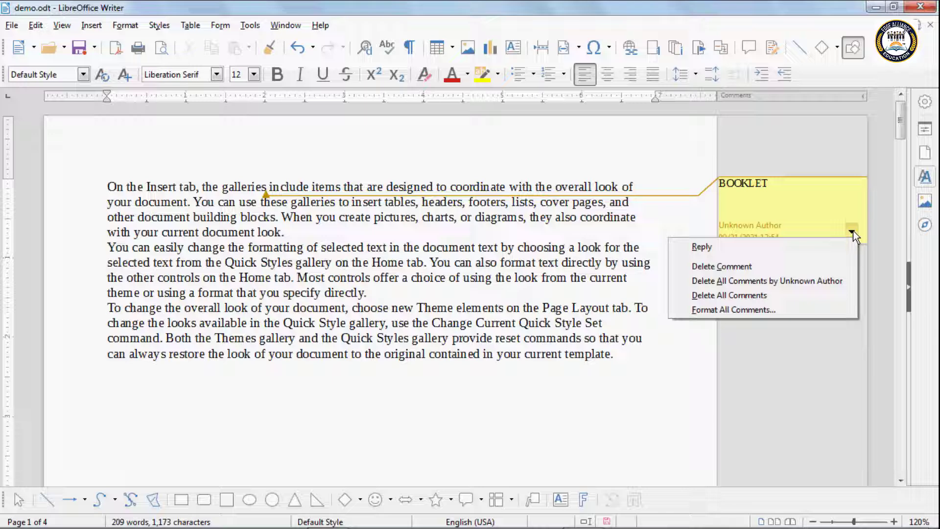
left_click(721, 267)
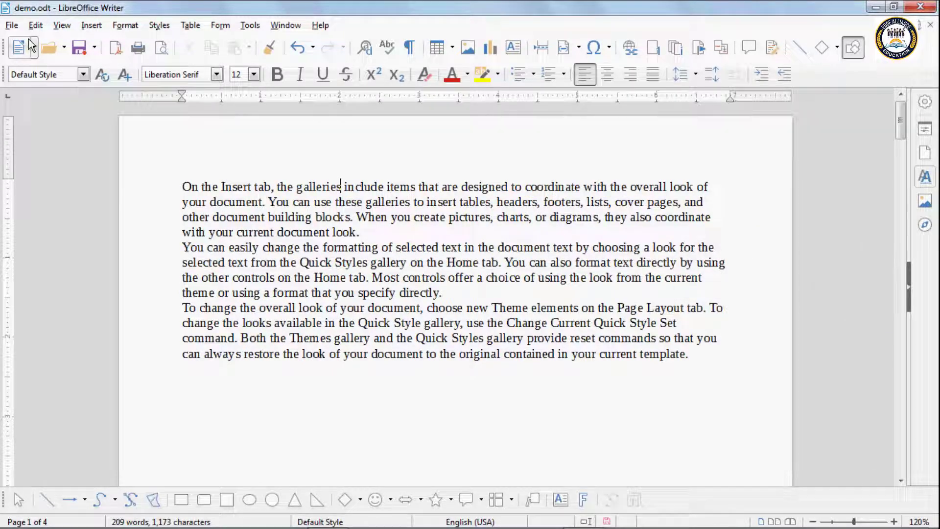
- Add the line "THIS IS MY NEW FILE" below the last paragraph on page 1, leaving blank space above it
left_click(66, 28)
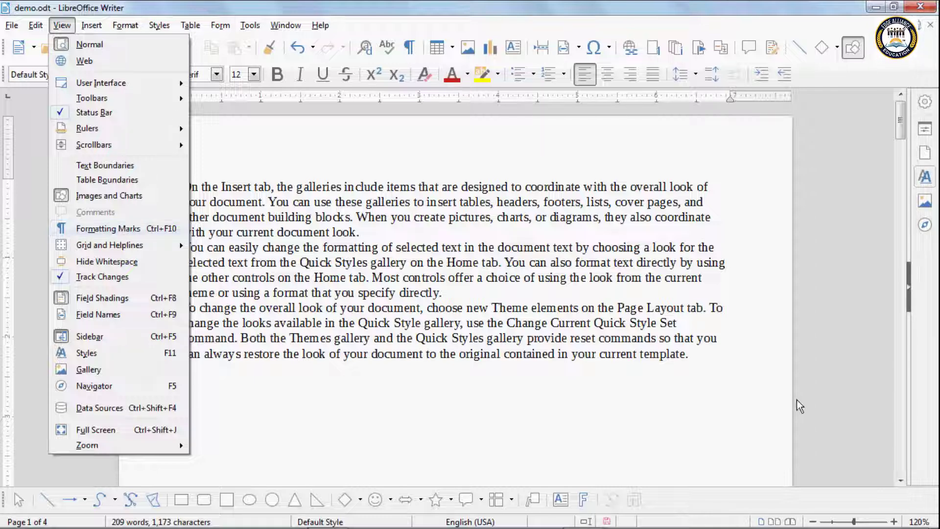
left_click(683, 362)
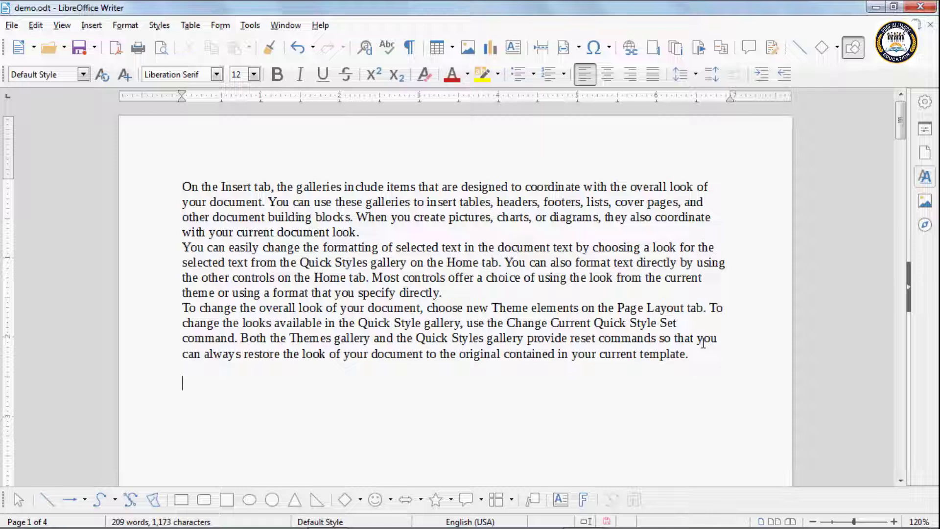
type("THIS ")
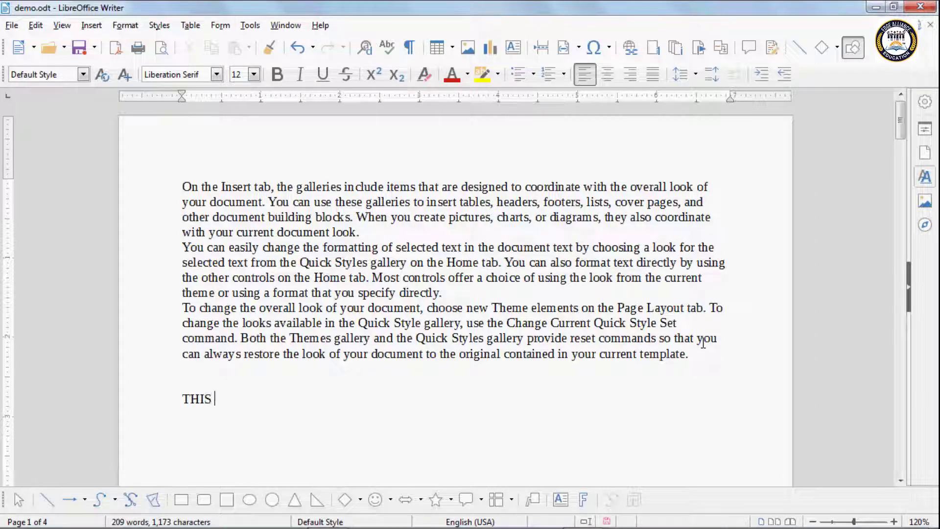
type("IS MY ")
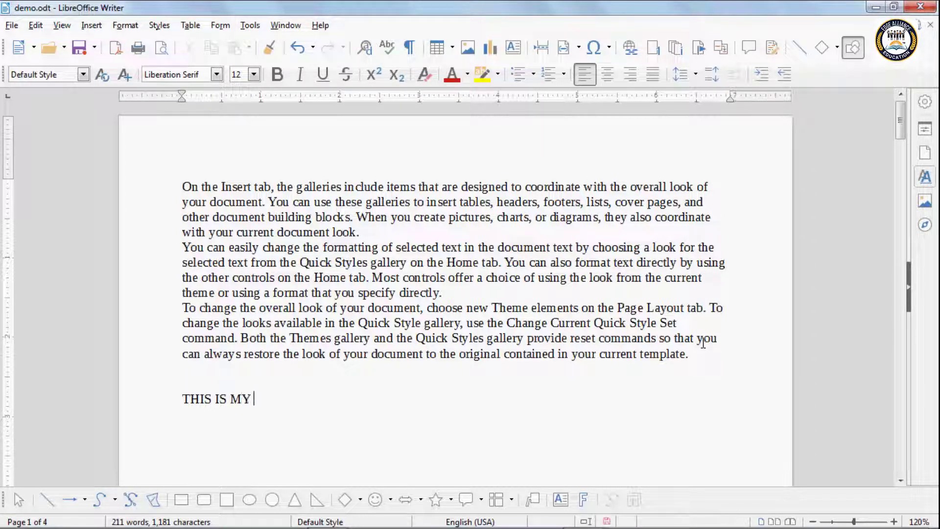
type("NEW FILE")
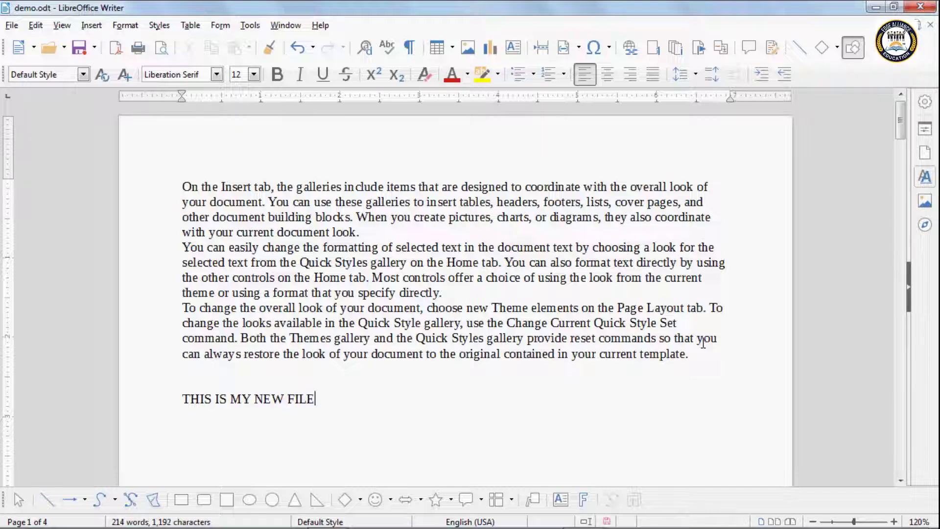
key("Return")
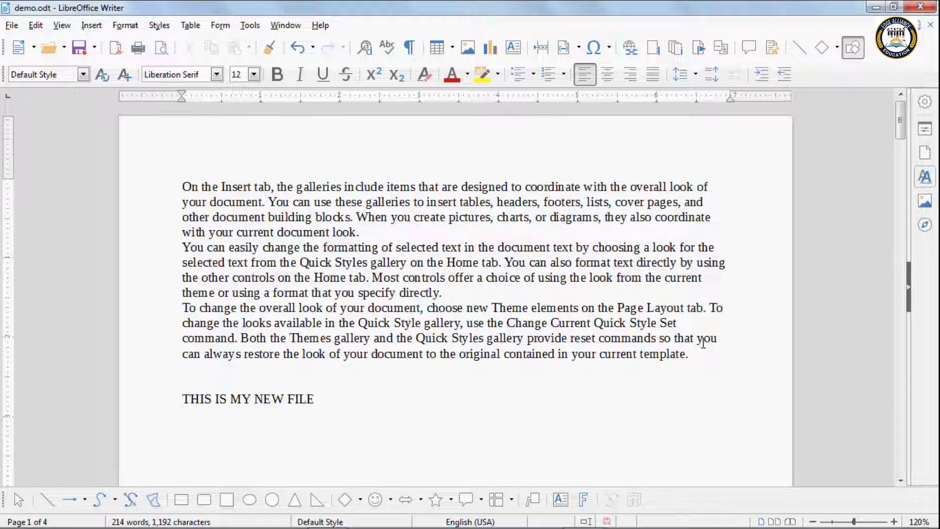
- Enter DO, DID and DONE separated by tabs on a new line below "THIS IS MY NEW FILE"
type("dO")
key("BackSpace")
key("BackSpace")
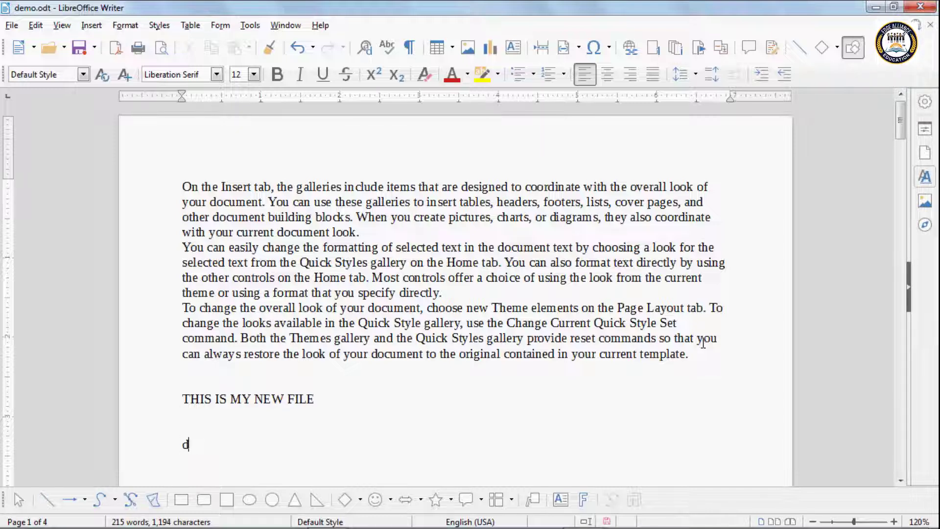
type("DO")
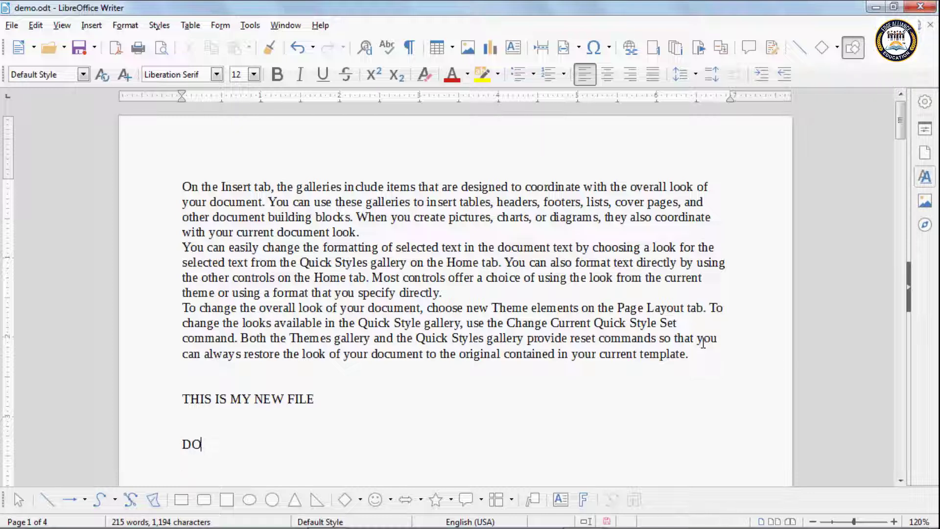
key("Tab")
type("DID")
key("Tab")
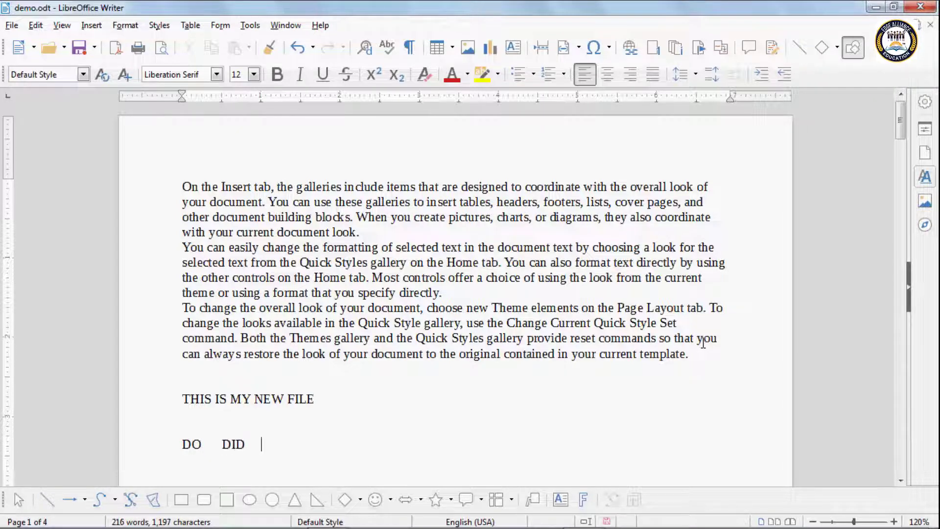
type("DONE")
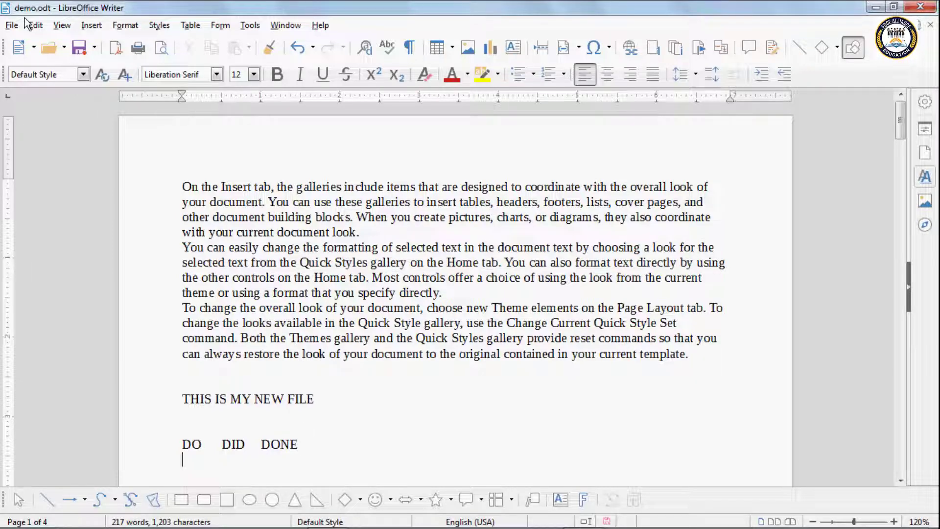
- Turn on formatting marks to display the spaces, tabs and paragraph ends on page 1
left_click(91, 25)
mouse_move(62, 25)
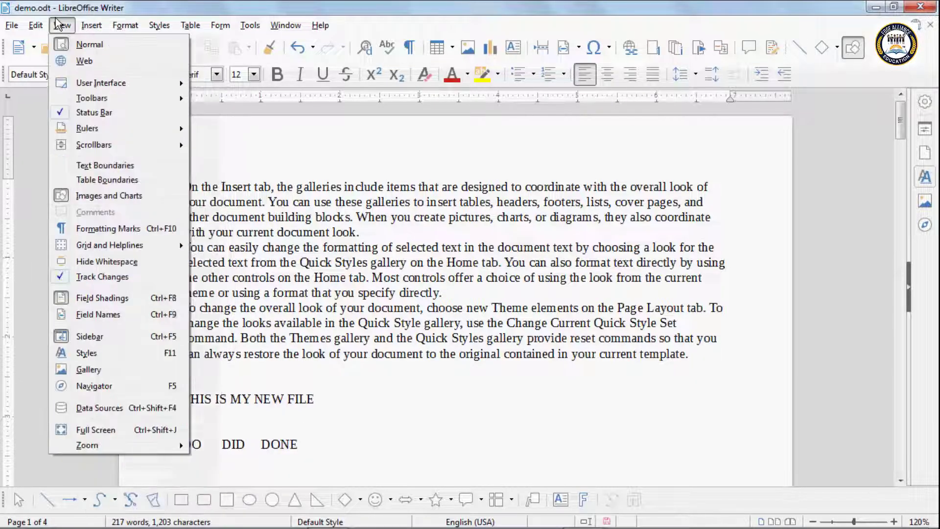
left_click(127, 229)
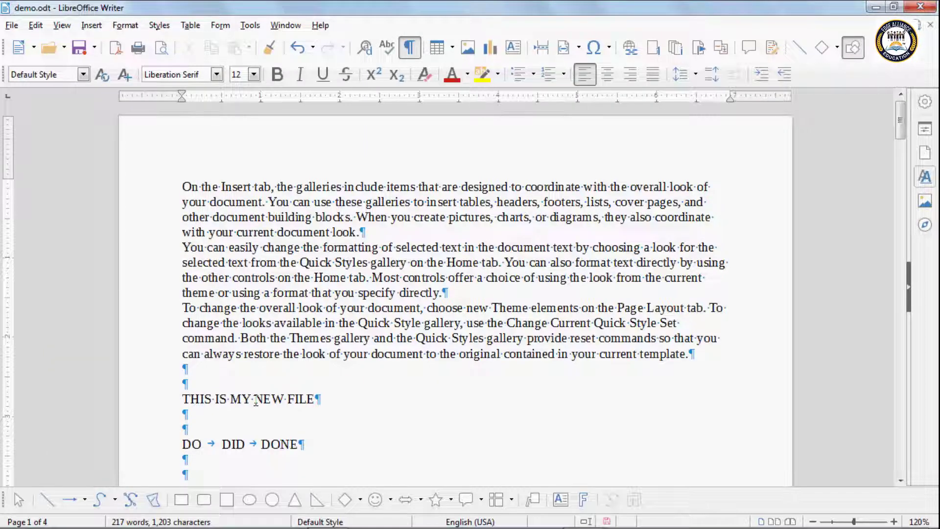
scroll(255, 395, "down", 3)
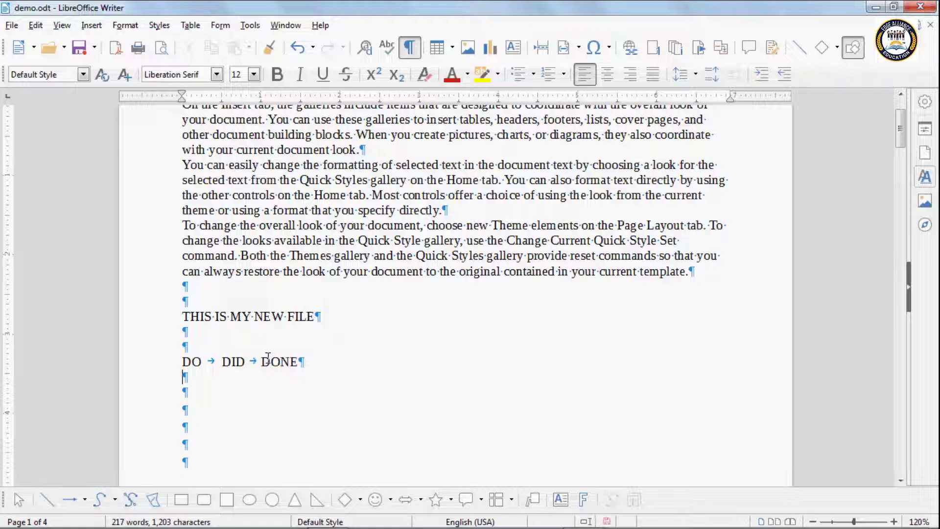
- Insert a run of extra spaces between THIS and IS, and turn off formatting marks
left_click(215, 317)
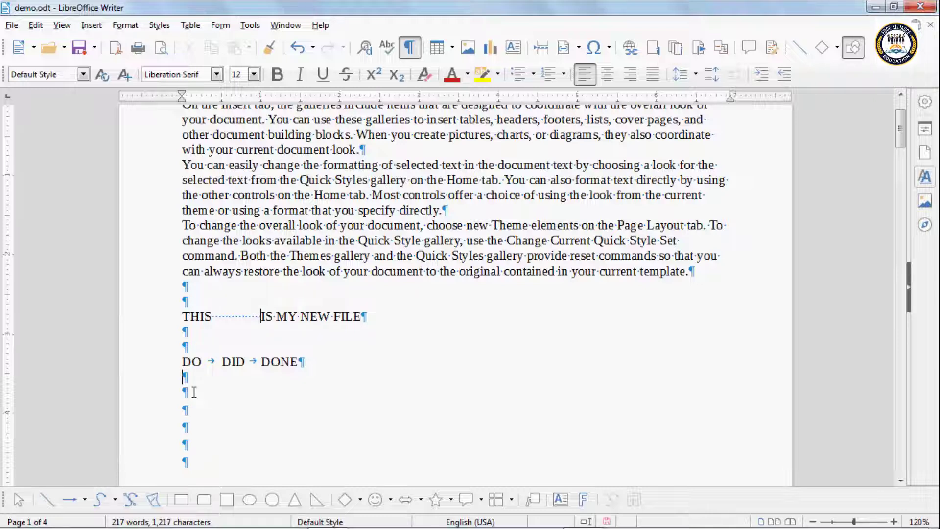
left_click(63, 25)
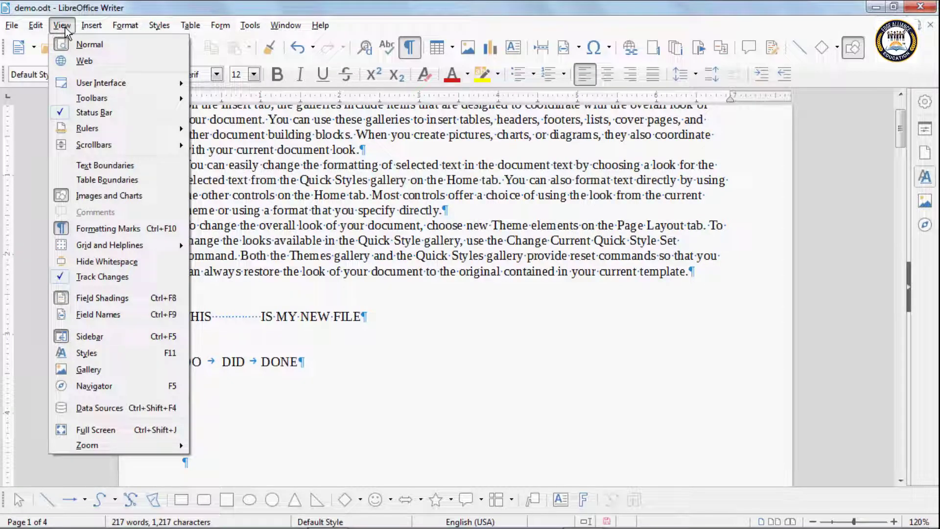
left_click(115, 230)
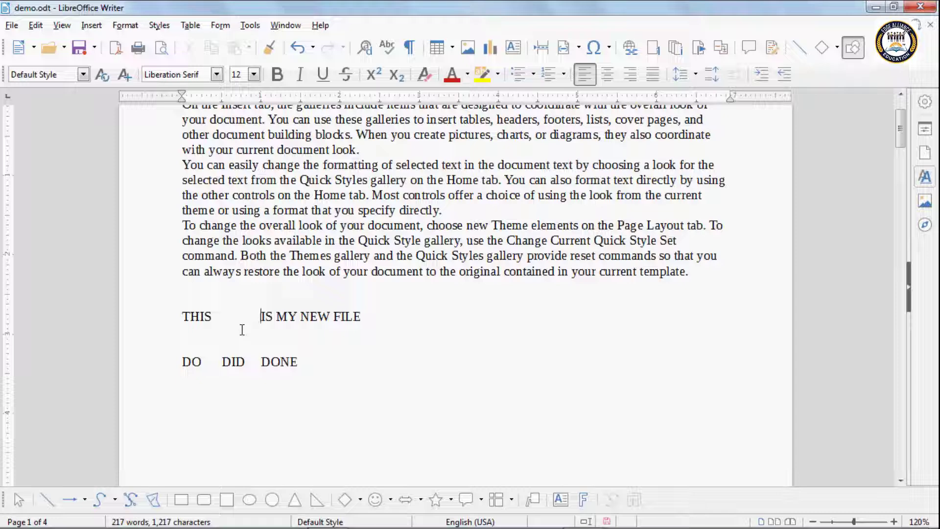
- Insert a page break after DONE to start a blank page 2
left_click(64, 26)
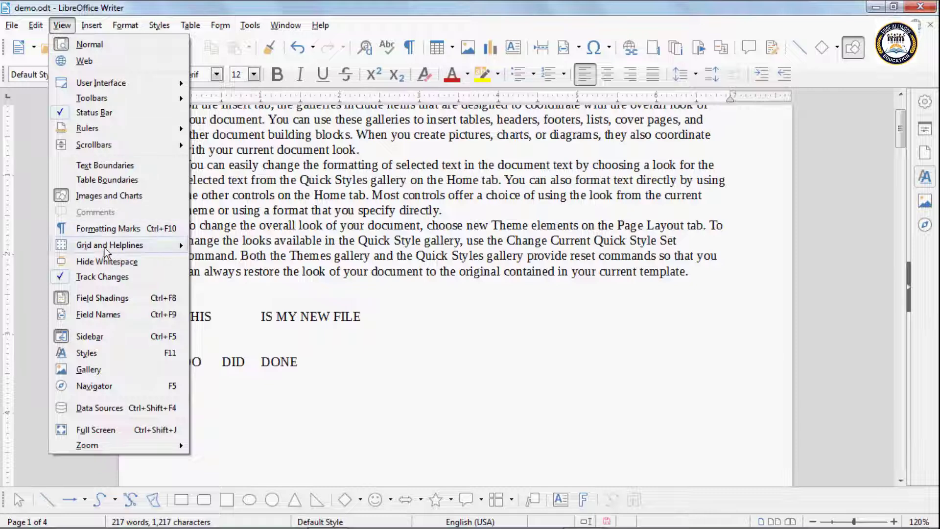
mouse_move(90, 248)
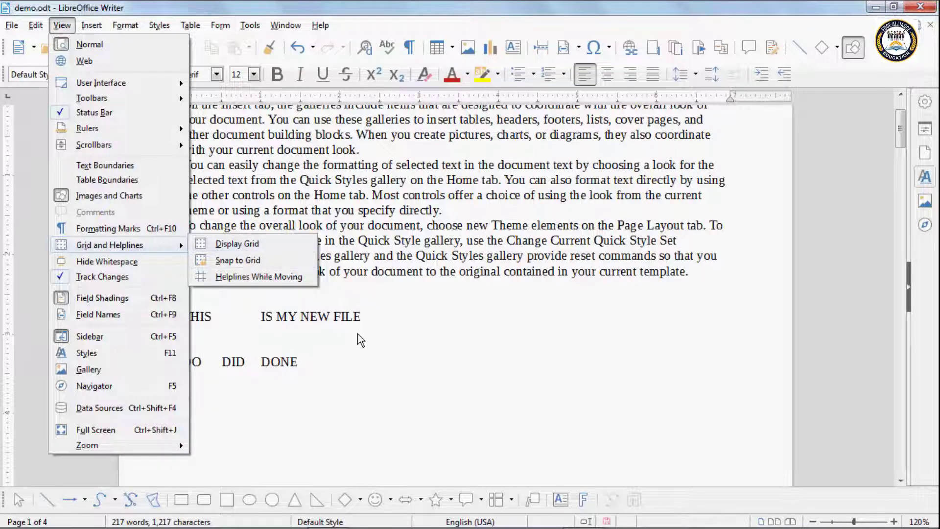
left_click(337, 370)
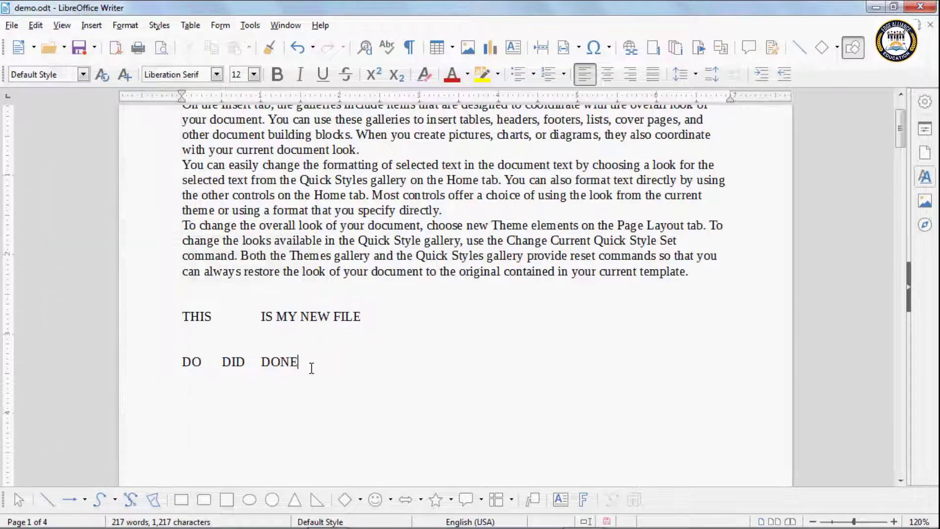
key("ctrl+Return")
scroll(323, 363, "down", 5)
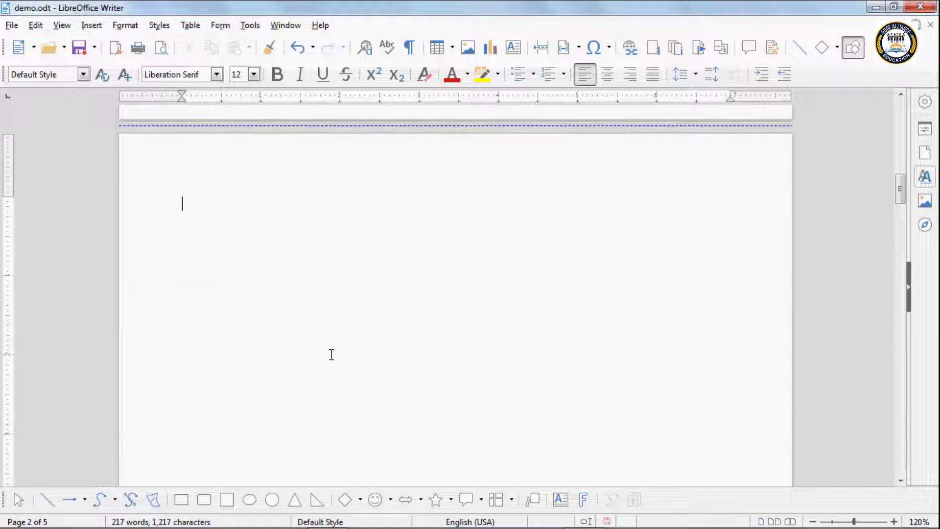
- Turn on the grid display and check blank page 2 for the grid
scroll(262, 250, "up", 2)
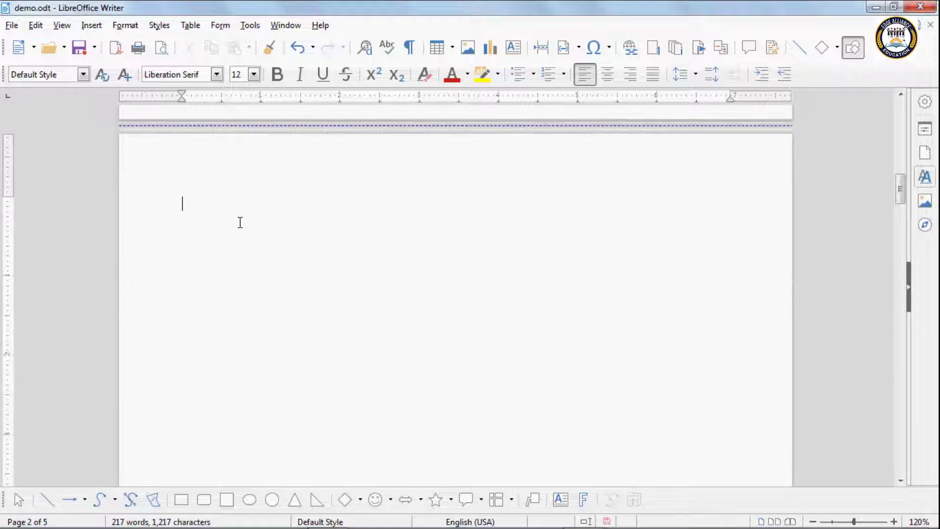
scroll(240, 220, "down", 2)
left_click(63, 25)
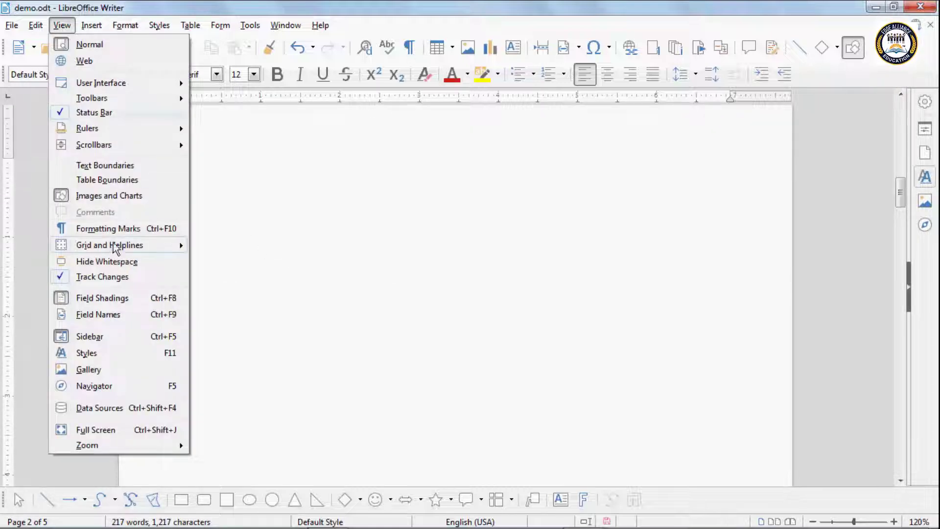
mouse_move(137, 245)
left_click(221, 244)
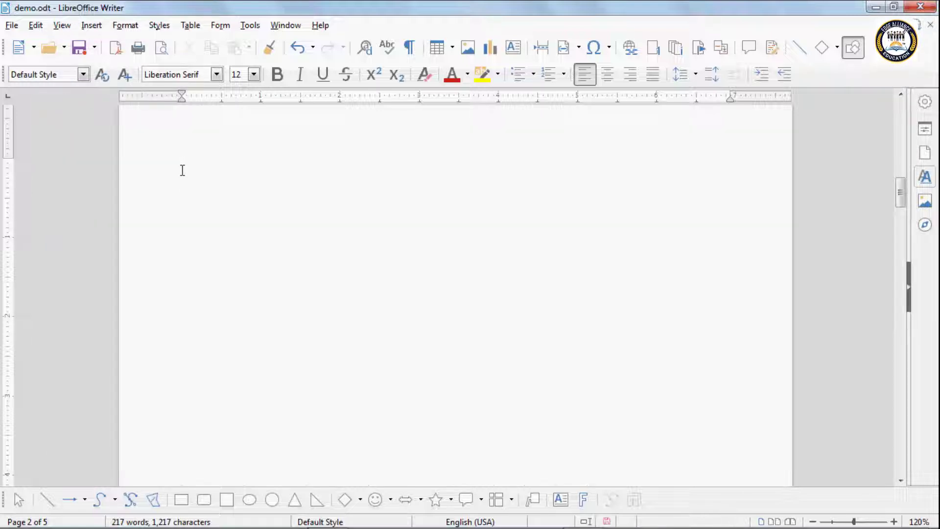
scroll(366, 288, "down", 6)
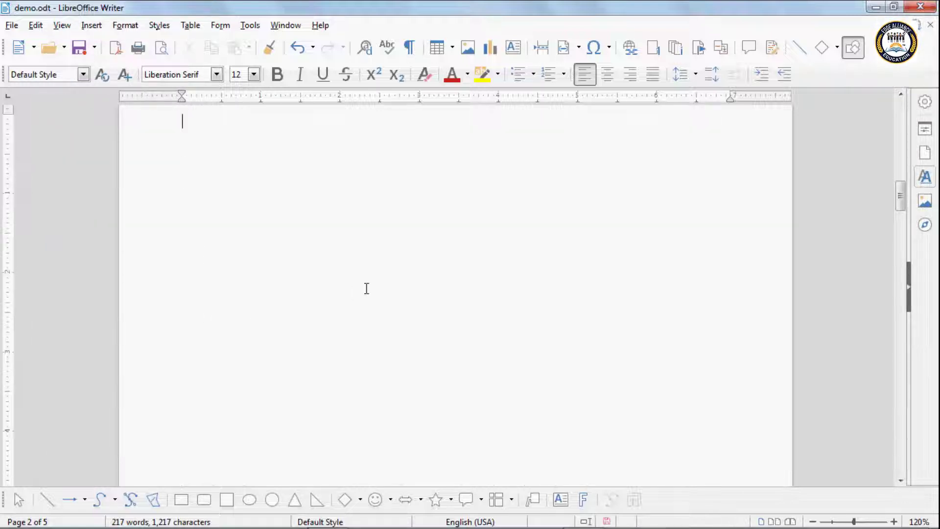
scroll(369, 288, "up", 6)
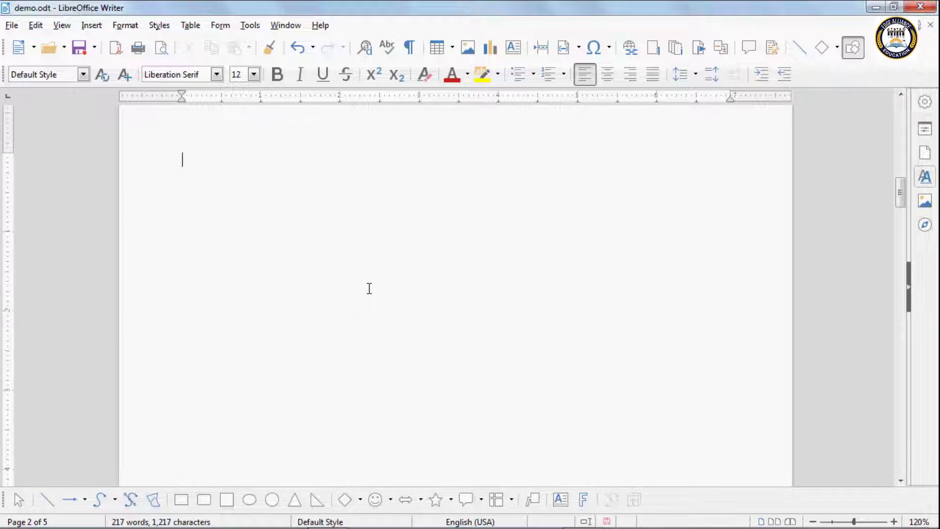
- Turn on Snap to Grid so that drawn objects align to the grid
left_click(62, 27)
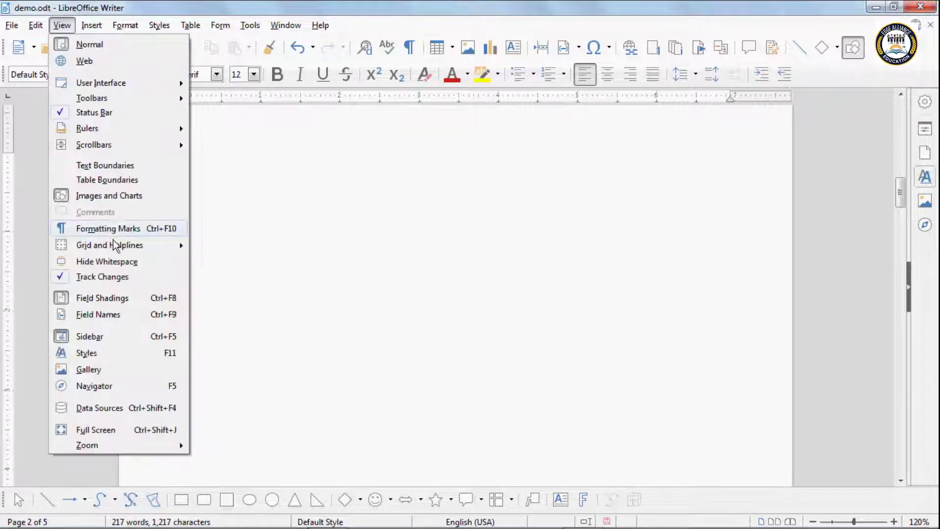
mouse_move(128, 246)
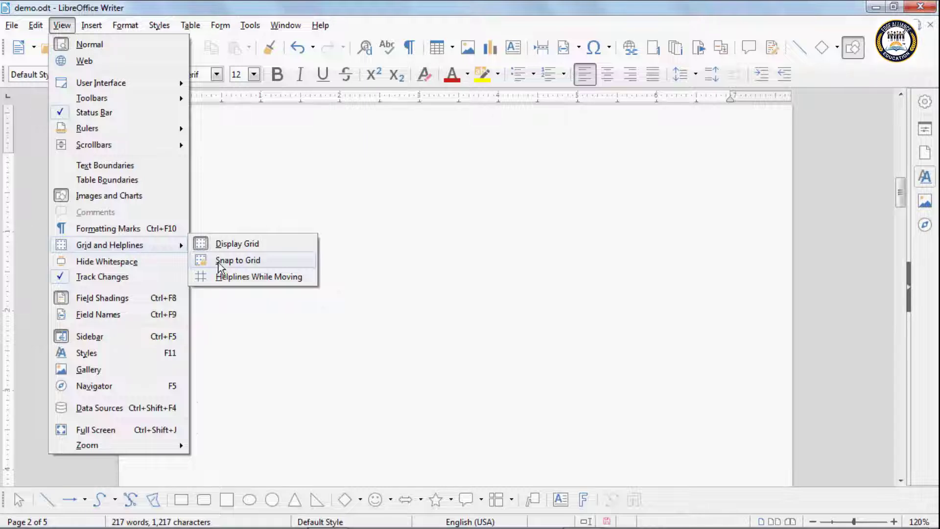
left_click(218, 263)
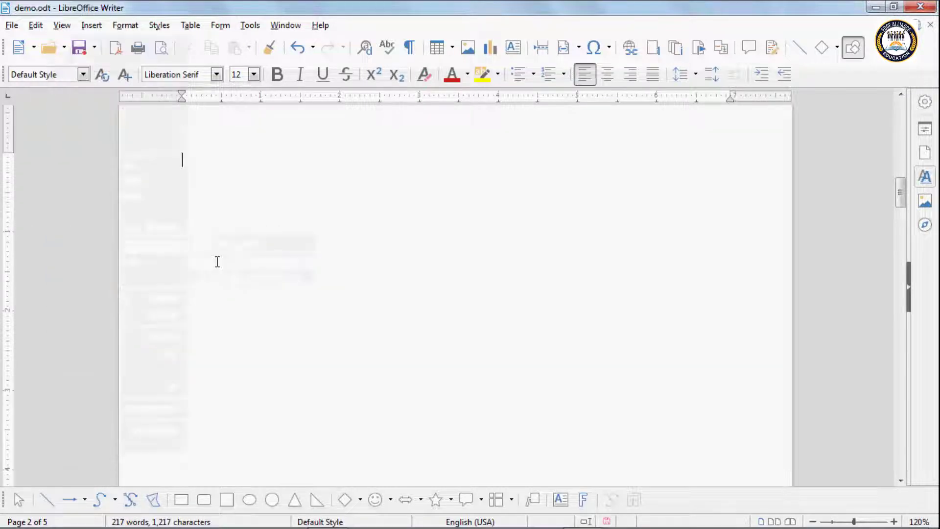
- Draw a square about 1.18 inches wide on page 2 and a circle about 0.79 inches wide to its right
left_click(227, 499)
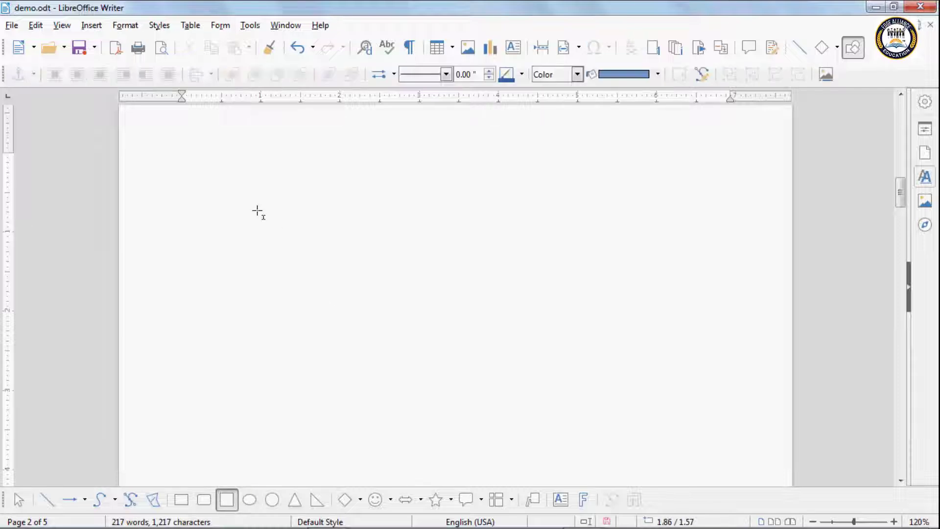
left_click_drag(245, 185, 345, 279)
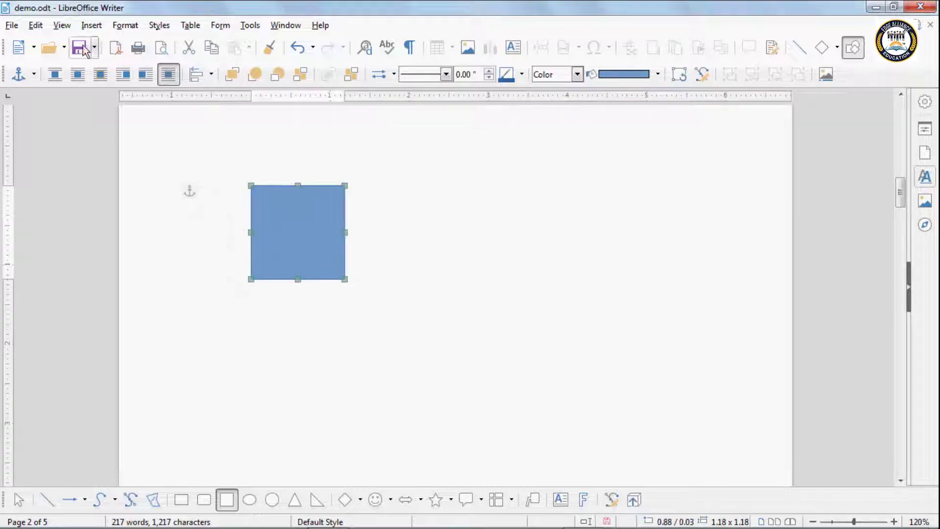
left_click(251, 504)
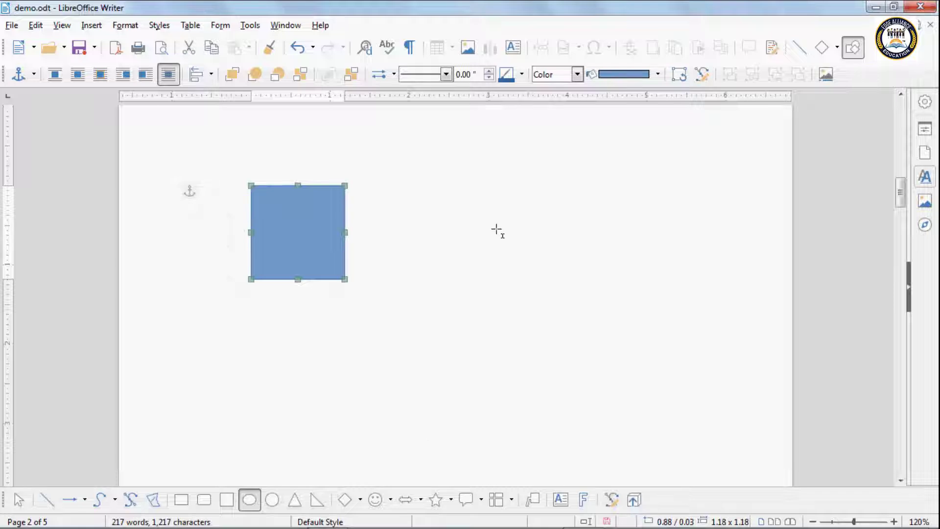
left_click_drag(500, 216, 557, 274)
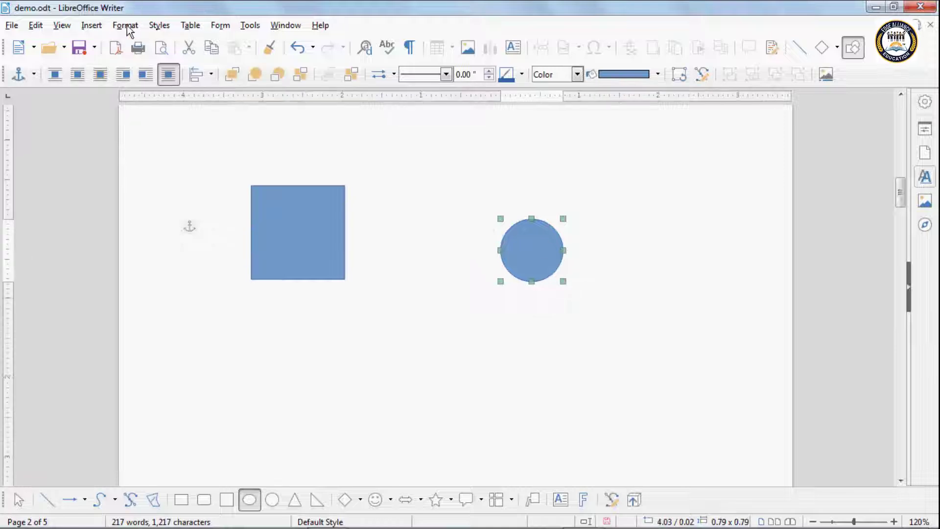
- Turn off Snap to Grid and draw a rounded rectangle about 0.81 by 0.86 inches below the square
left_click(91, 27)
mouse_move(62, 27)
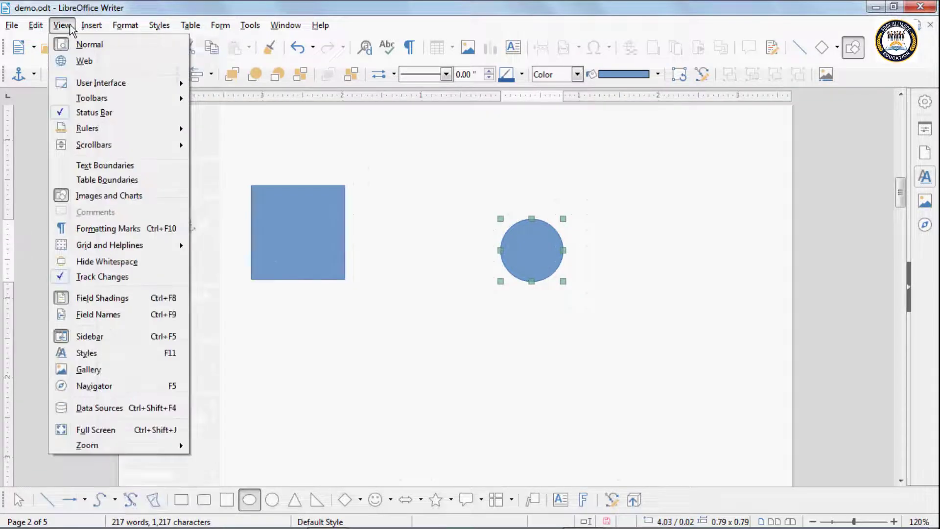
mouse_move(119, 251)
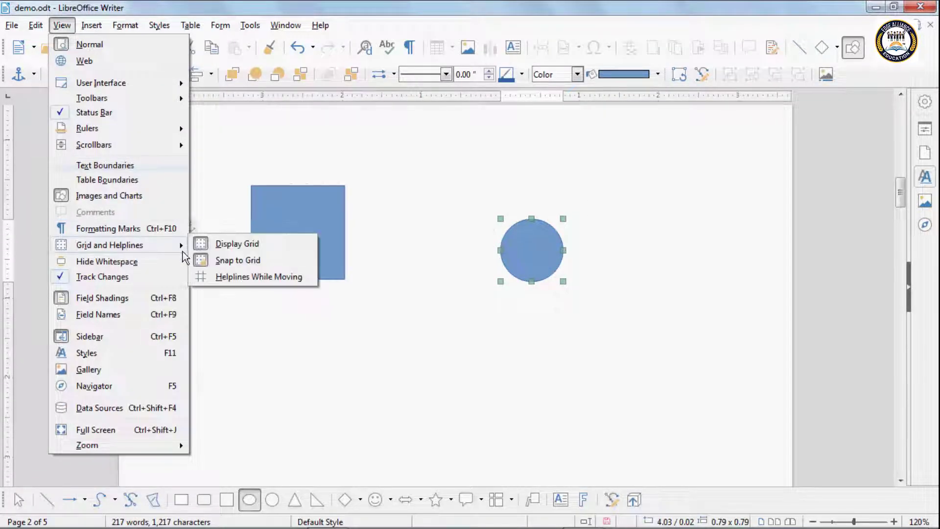
left_click(225, 260)
left_click(204, 499)
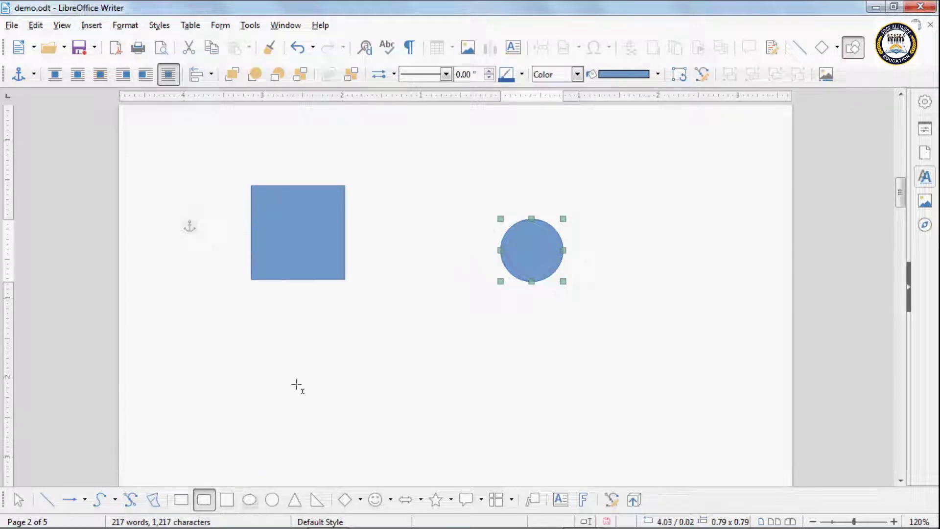
left_click_drag(284, 309, 350, 379)
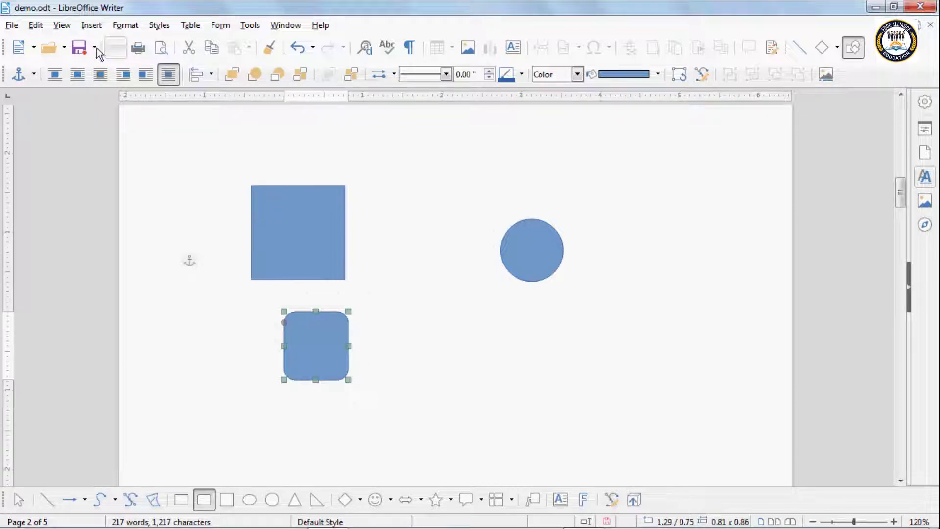
- Turn off the grid display and turn on Helplines While Moving
left_click(62, 27)
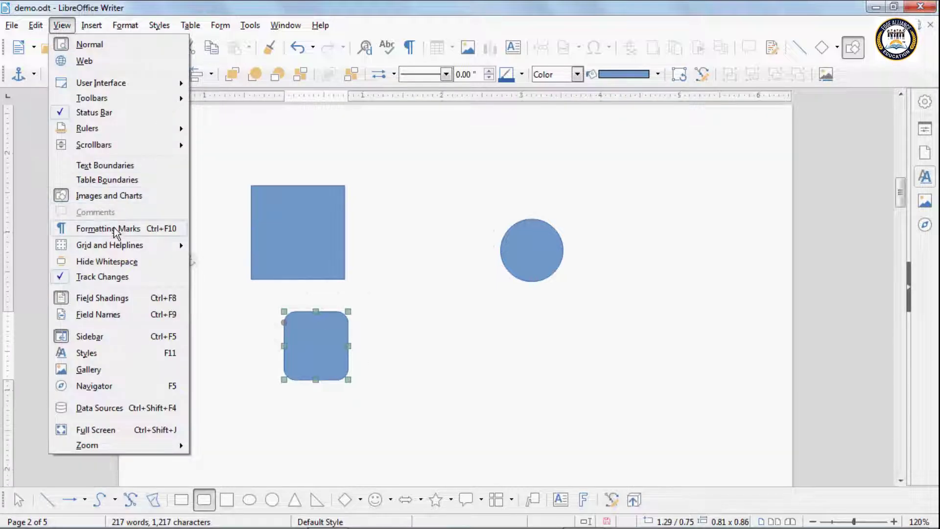
mouse_move(124, 248)
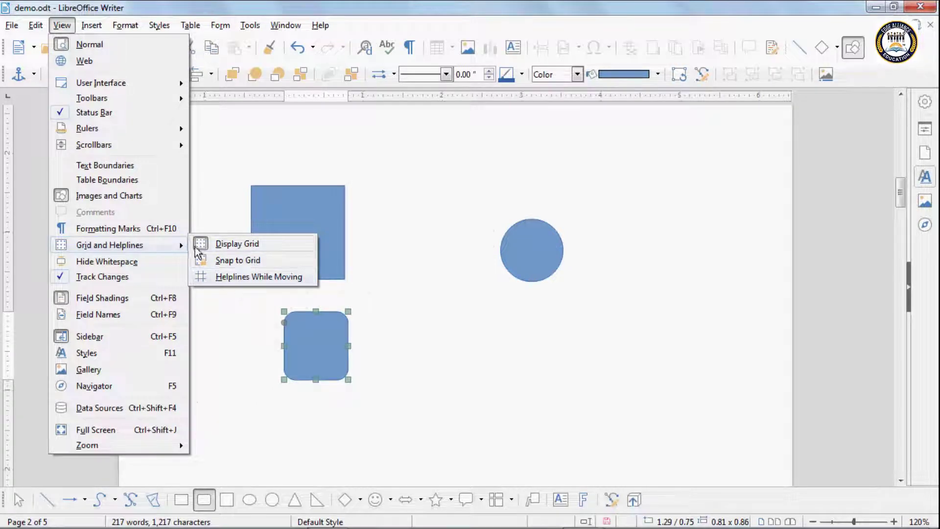
left_click(237, 245)
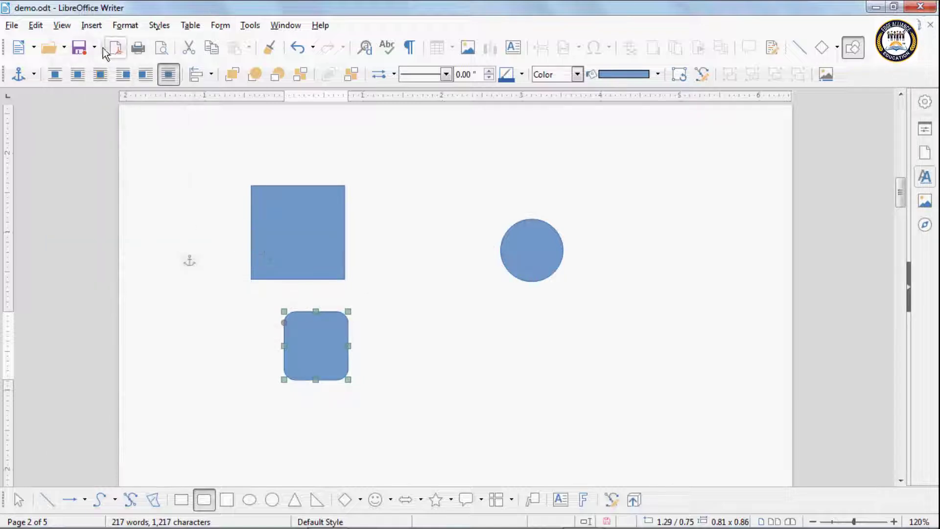
left_click(91, 25)
mouse_move(62, 25)
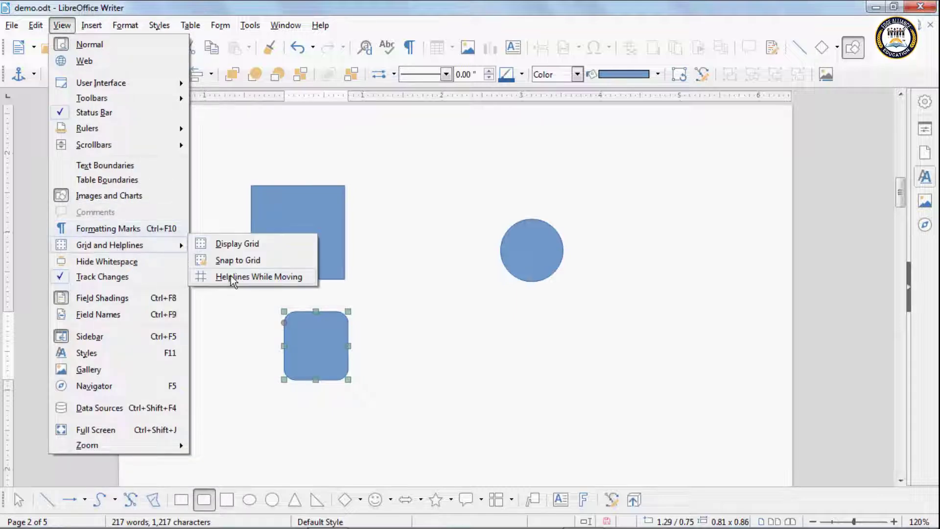
left_click(232, 277)
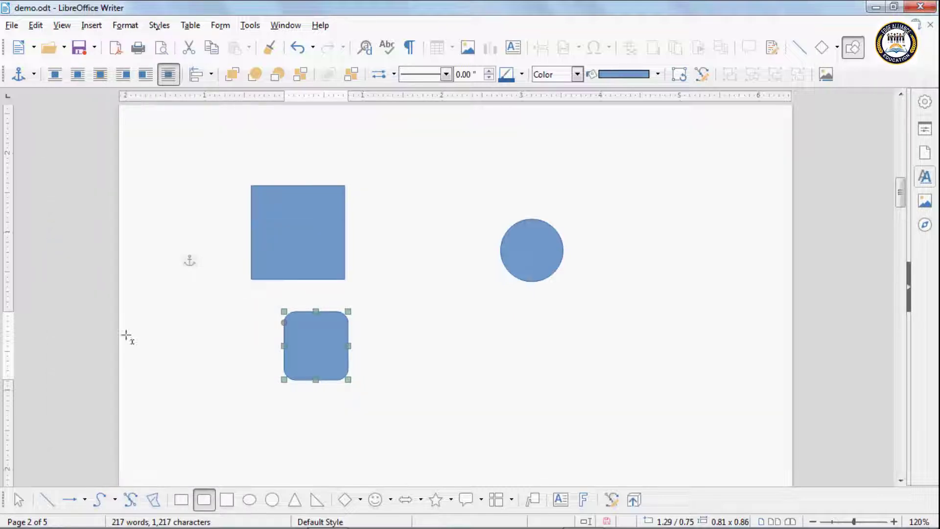
- Move the rounded rectangle above the circle, reposition it between the square and the circle, enlarge it, and deselect it
left_click_drag(321, 345, 609, 182)
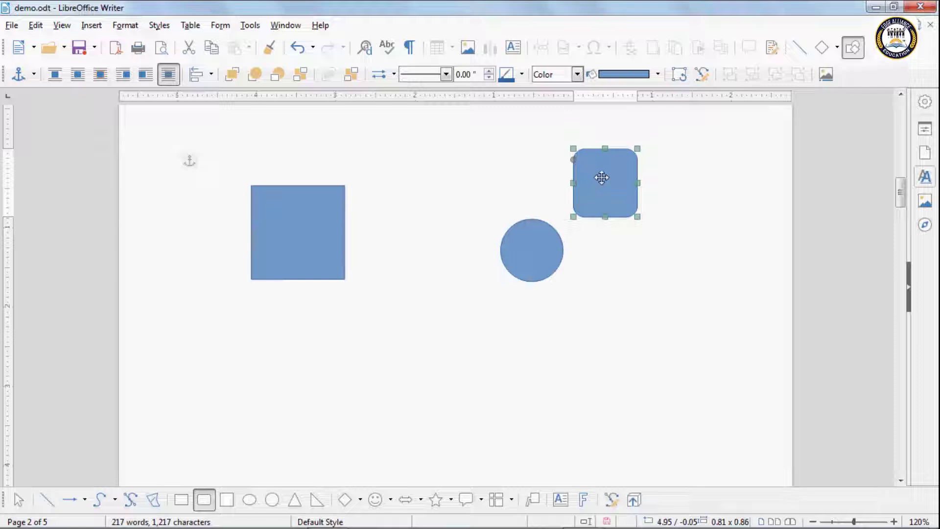
left_click_drag(602, 177, 383, 212)
left_click_drag(419, 251, 436, 283)
left_click(487, 243)
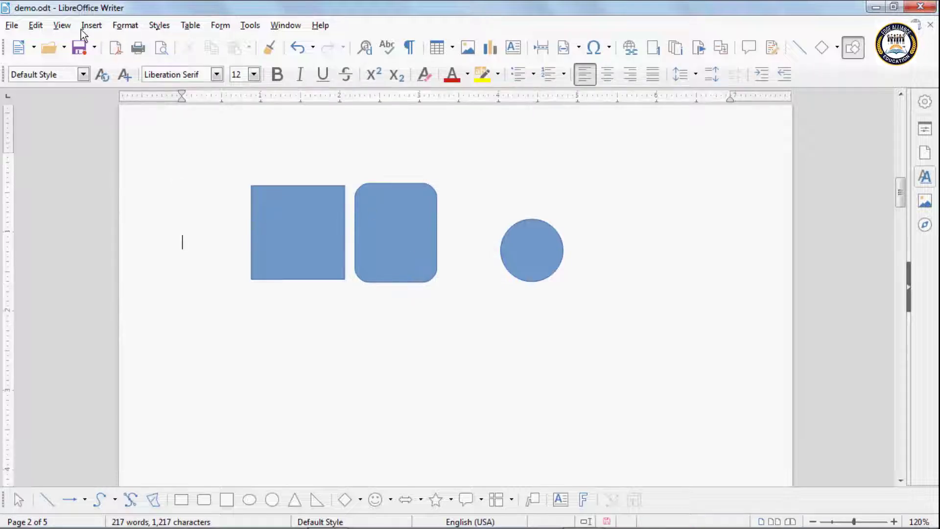
- Turn off Helplines While Moving
left_click(62, 25)
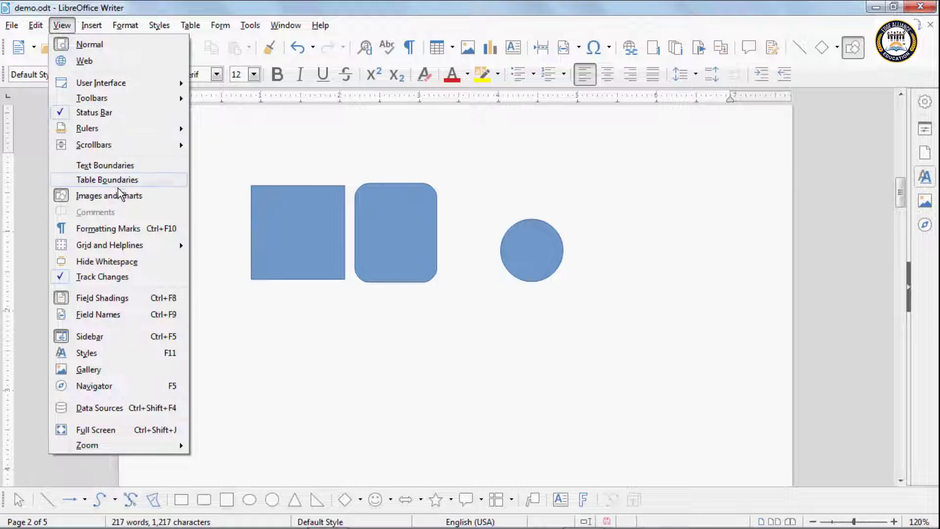
mouse_move(130, 249)
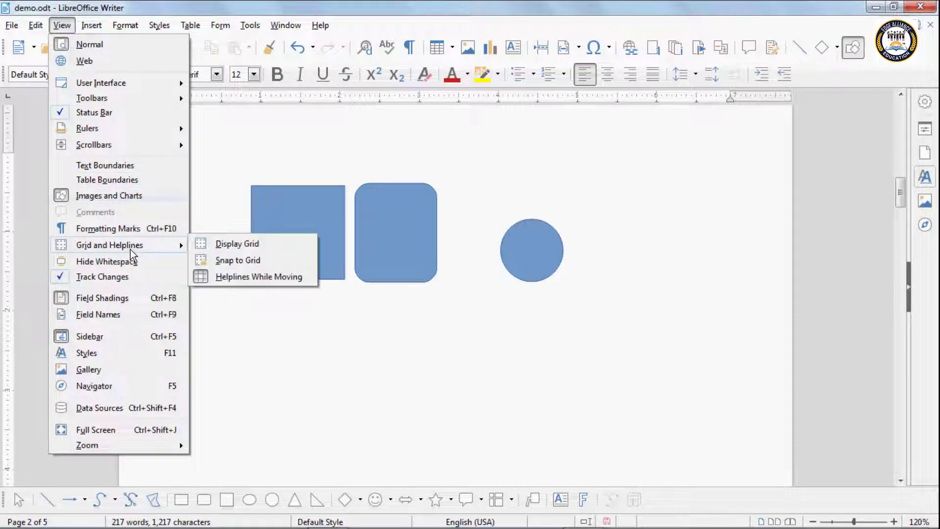
left_click(225, 277)
- Turn on Hide Whitespace to collapse the page margins from page 1 onward, and turn it off again
scroll(227, 278, "up", 10)
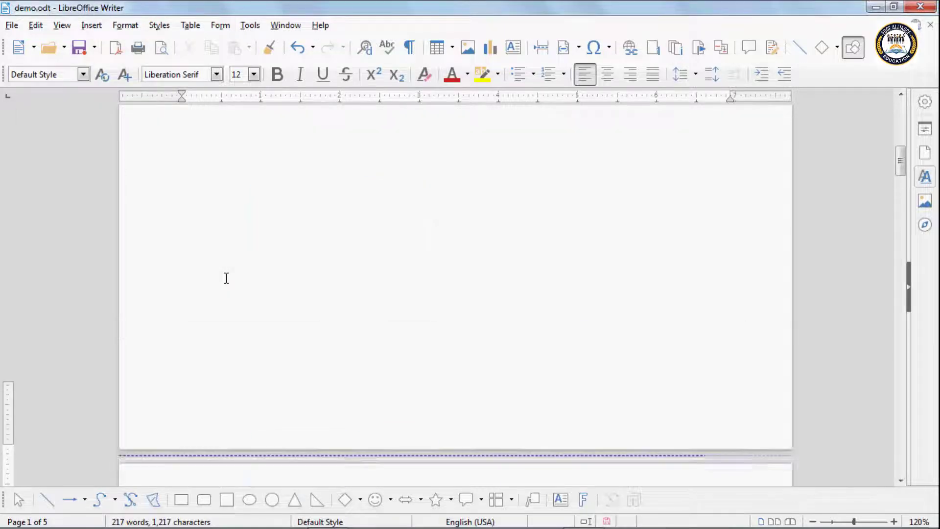
left_click(66, 28)
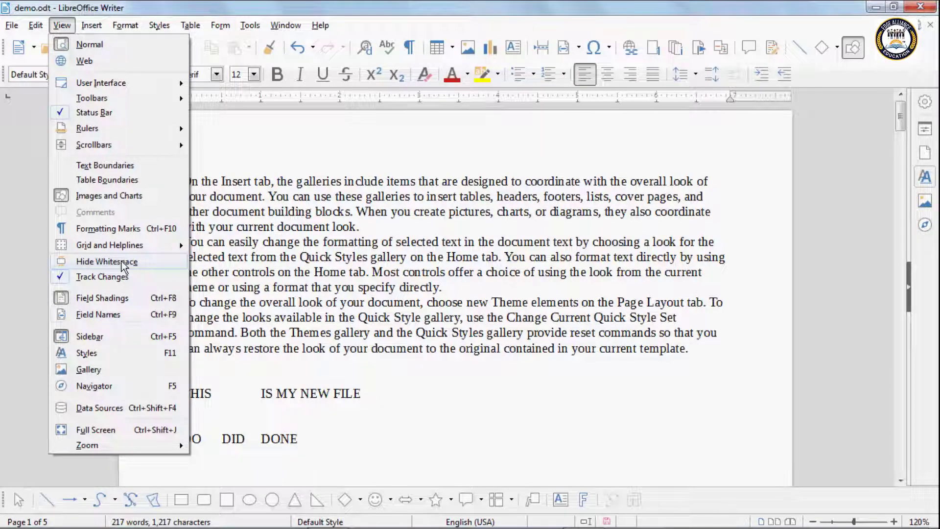
left_click(274, 372)
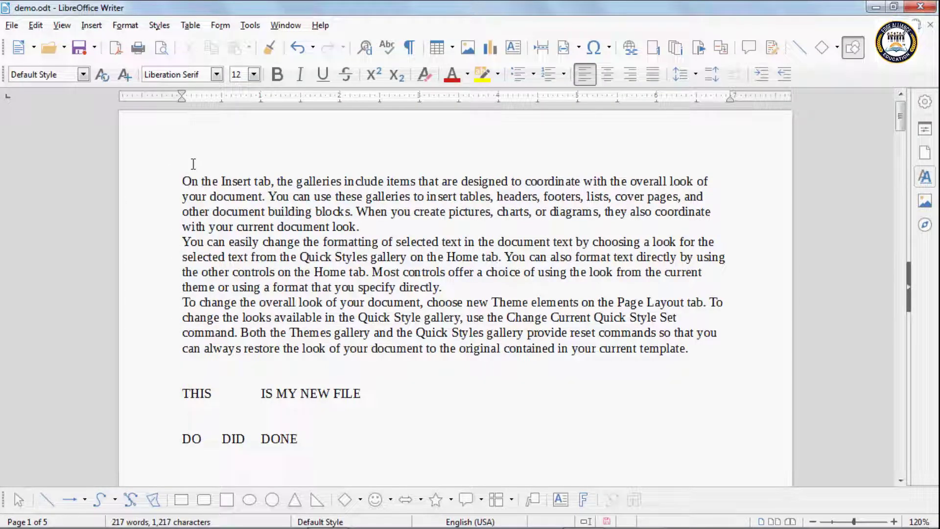
left_click(59, 26)
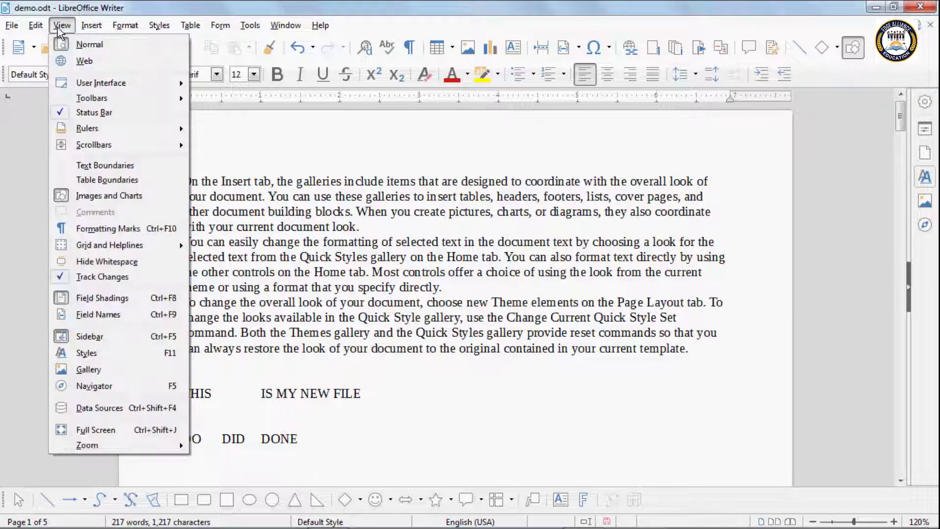
left_click(112, 262)
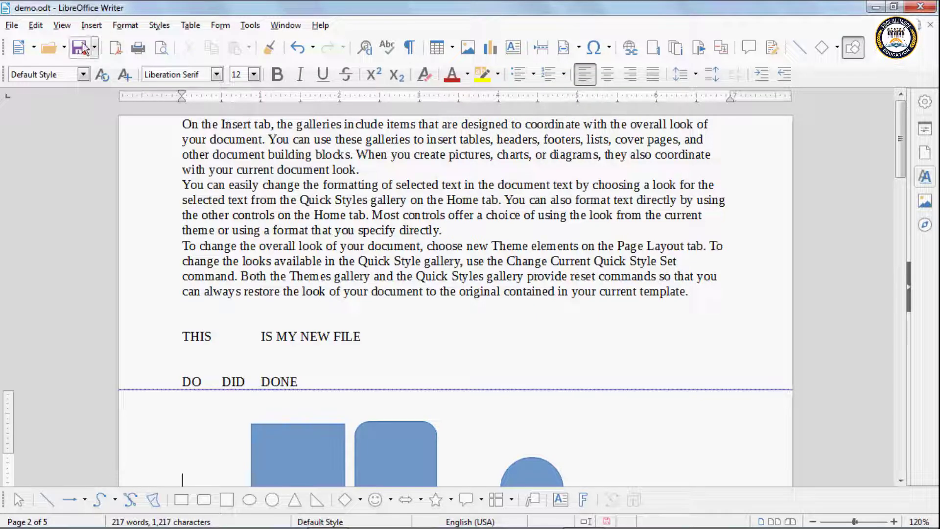
left_click(68, 26)
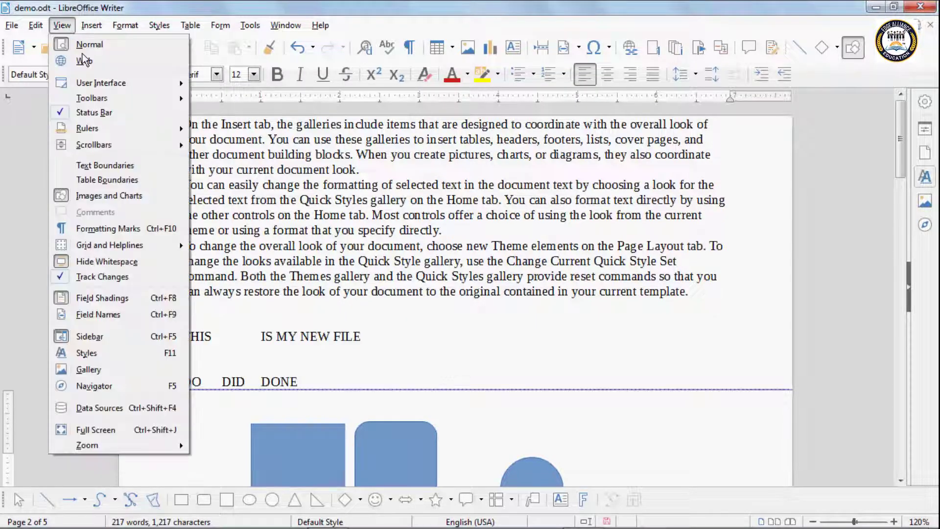
left_click(106, 263)
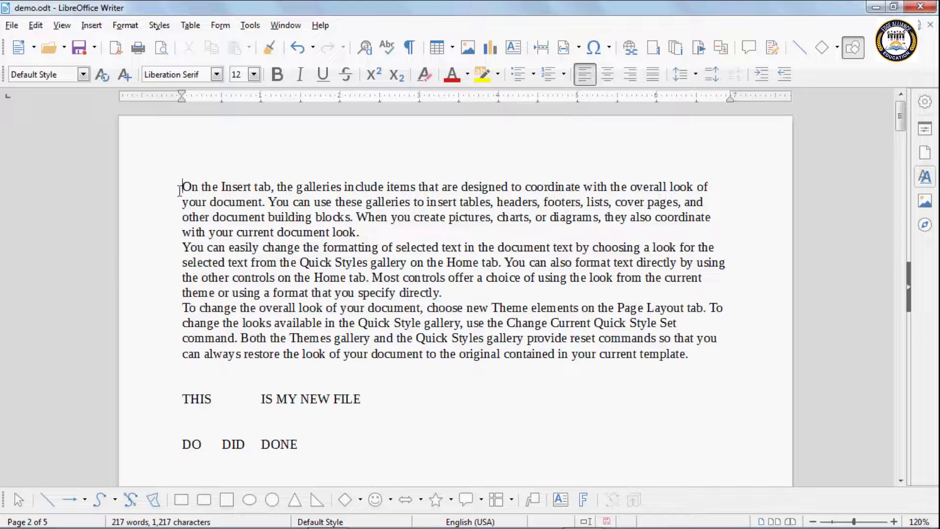
- Place the cursor before "tab" in the document's first sentence and turn on recording of tracked changes
left_click(66, 28)
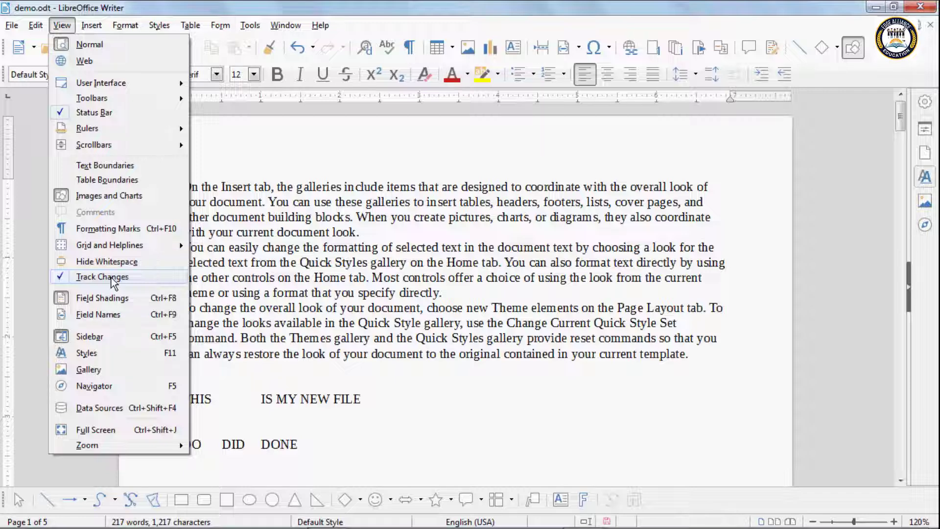
left_click(256, 180)
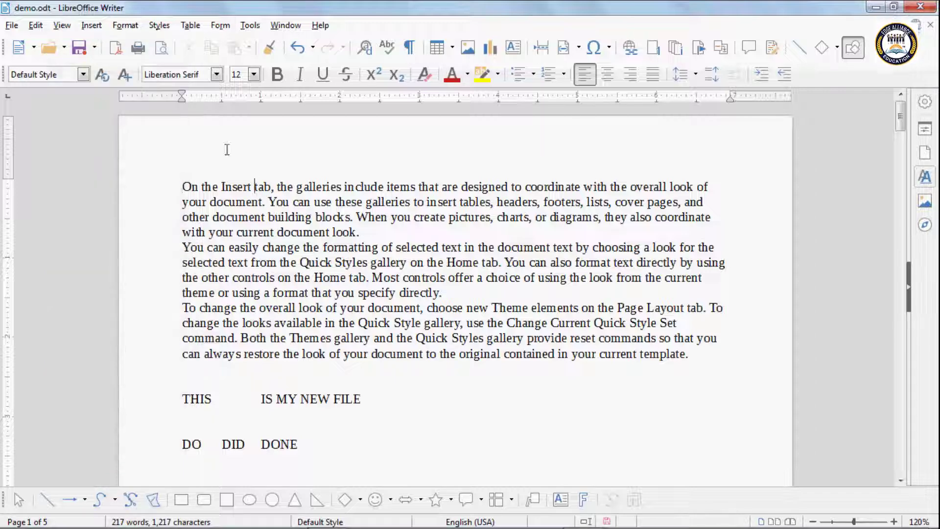
left_click(35, 25)
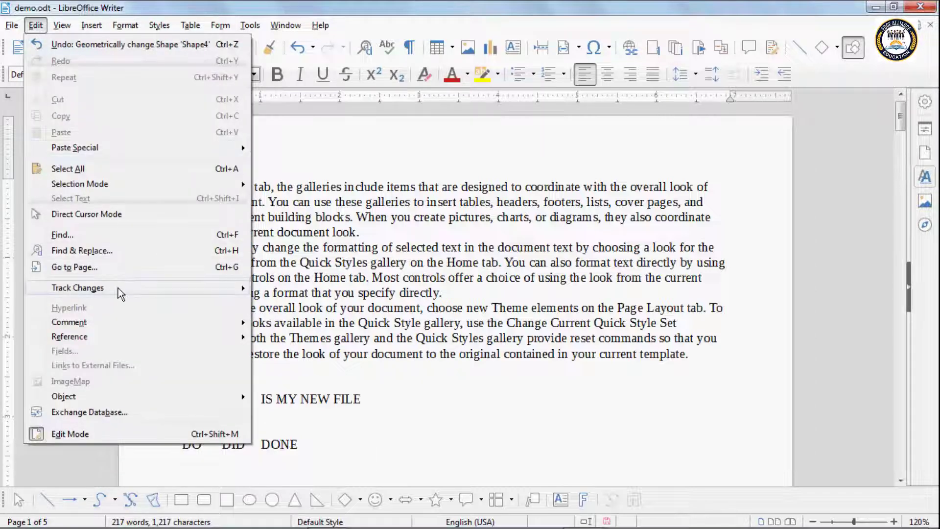
mouse_move(120, 289)
left_click(289, 289)
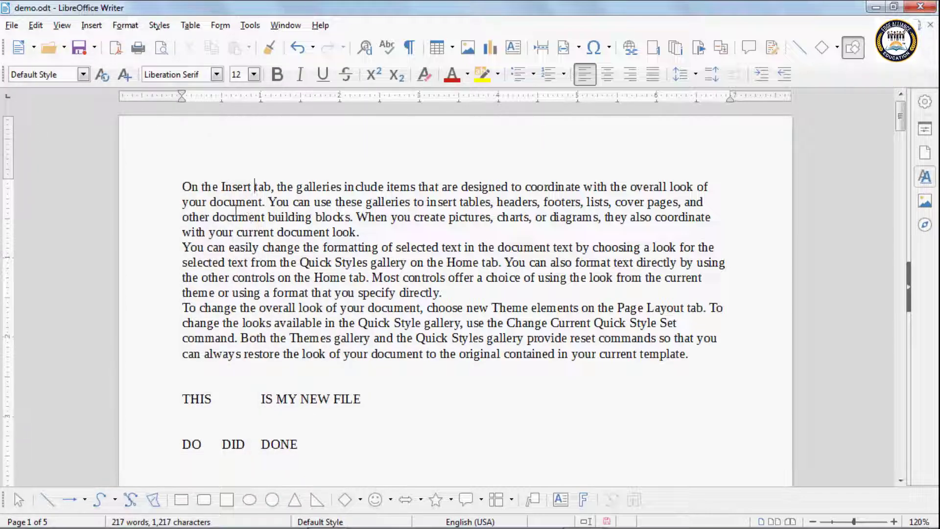
- Insert "COMPUTER MACHINE" before "tab" and delete the second paragraph's text from "e the formatting" through "Quick Styles gallery o"
type("COMPUT")
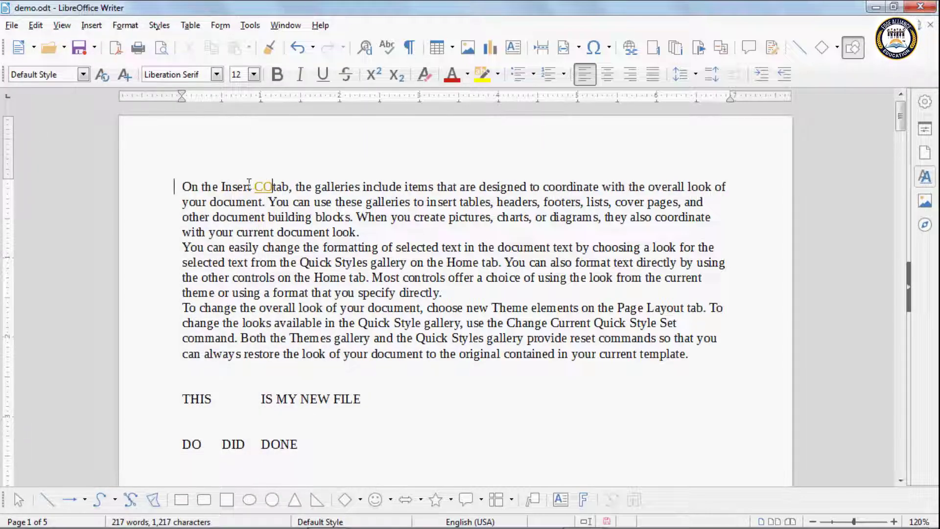
type("ER MA")
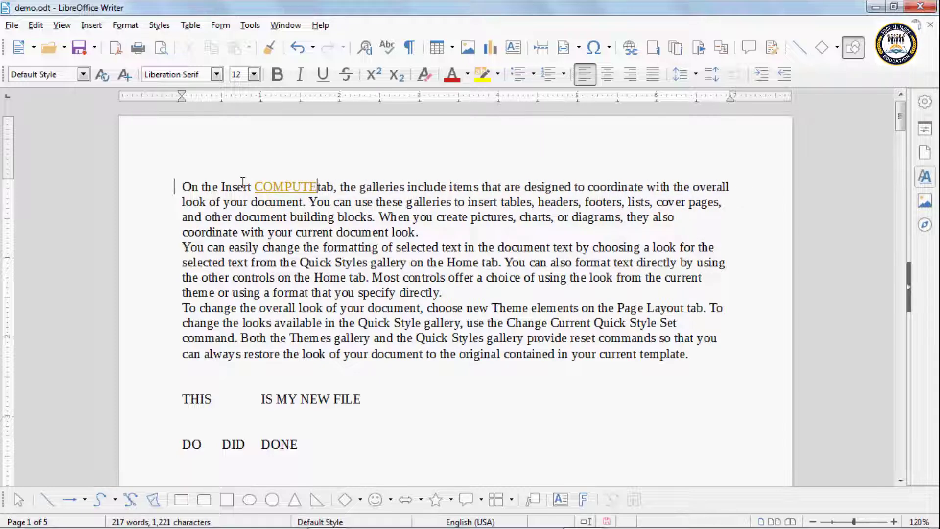
type("CHINE")
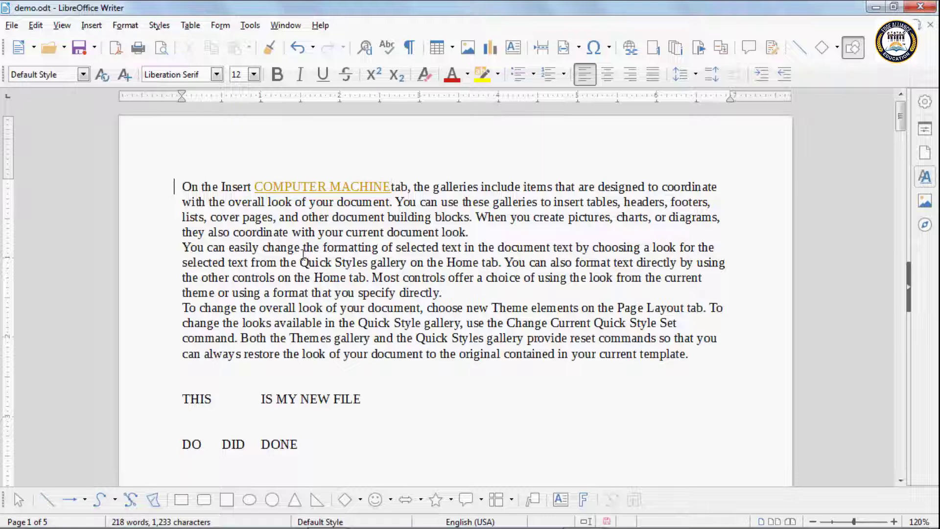
left_click_drag(320, 252, 419, 262)
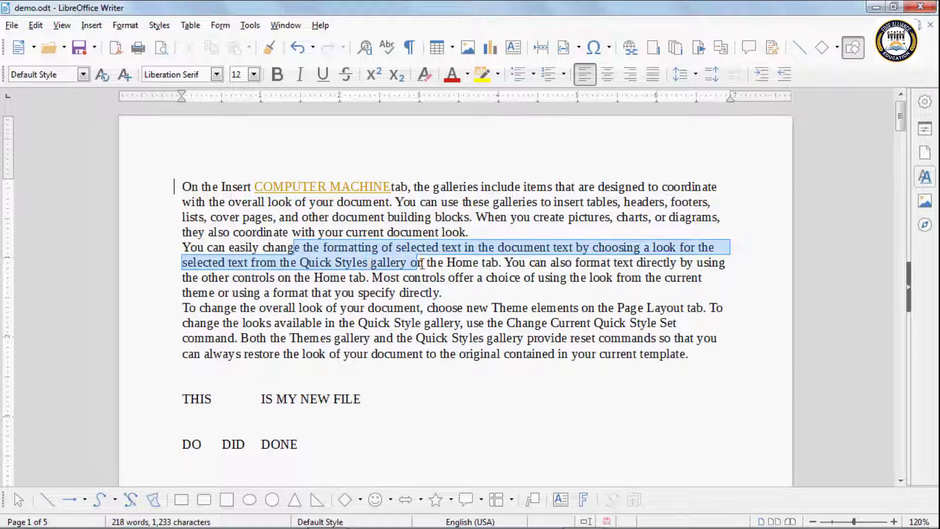
key("Delete")
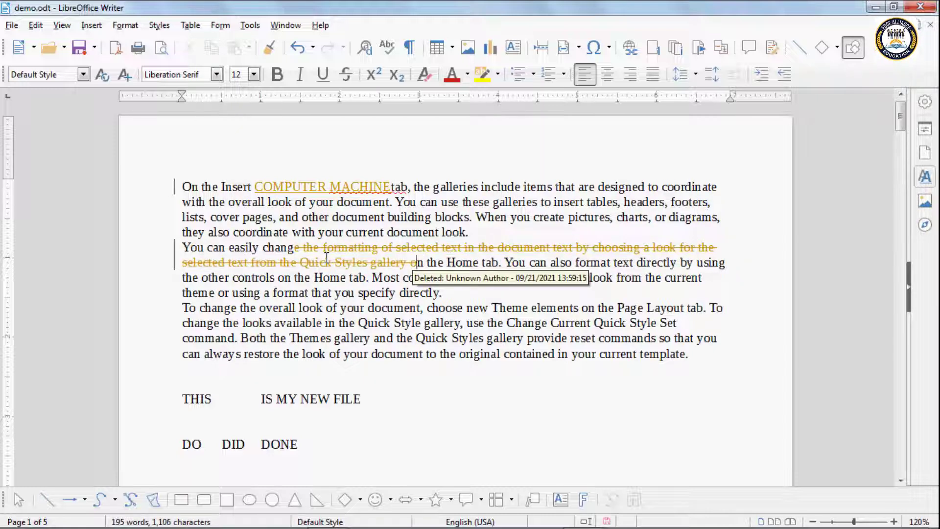
- Turn off the display of tracked changes, check the inserted text, and turn the display on again
left_click(62, 25)
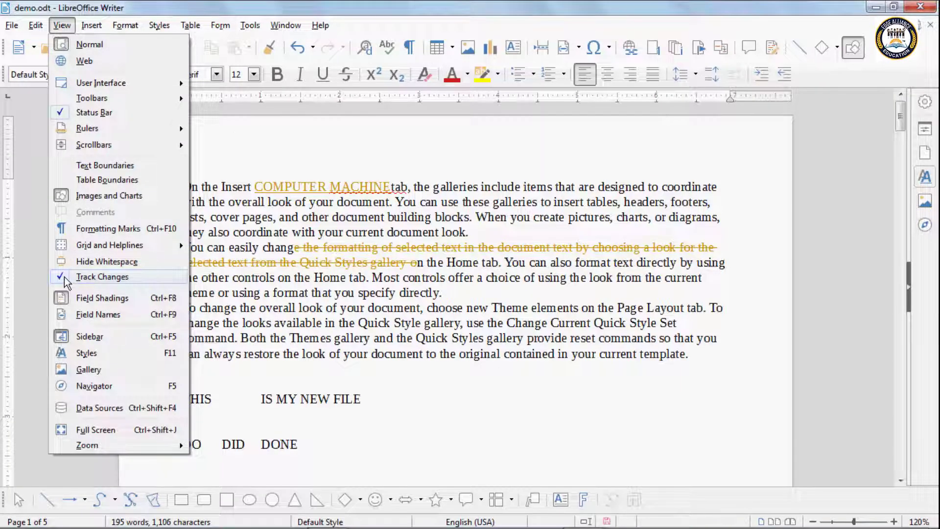
left_click(63, 277)
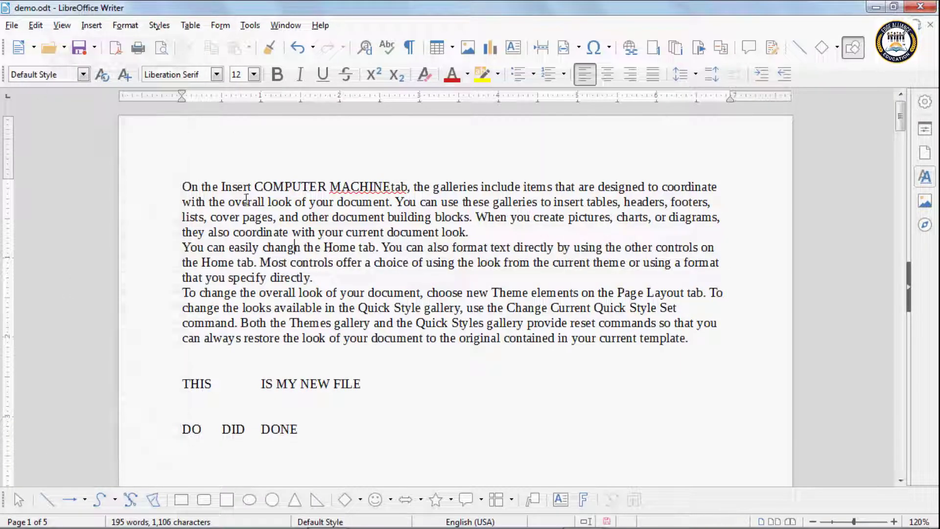
mouse_move(273, 188)
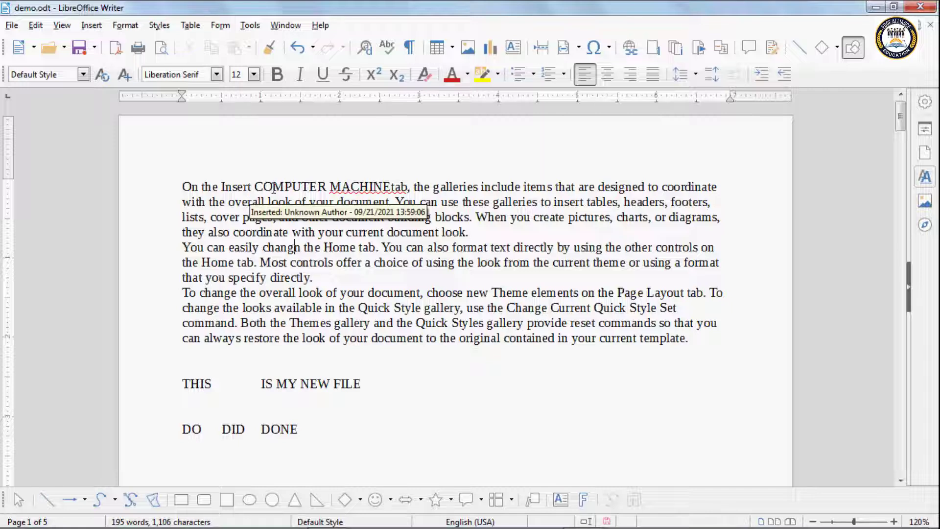
left_click(62, 26)
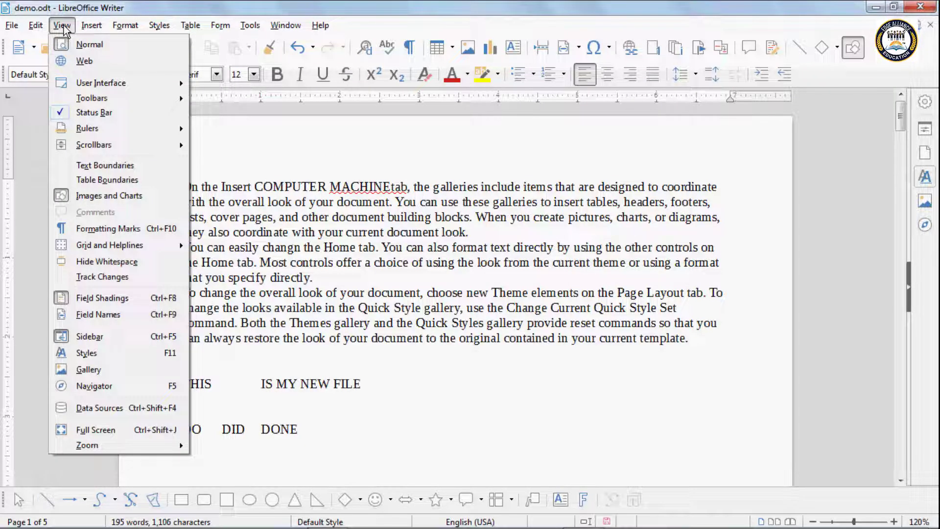
left_click(75, 278)
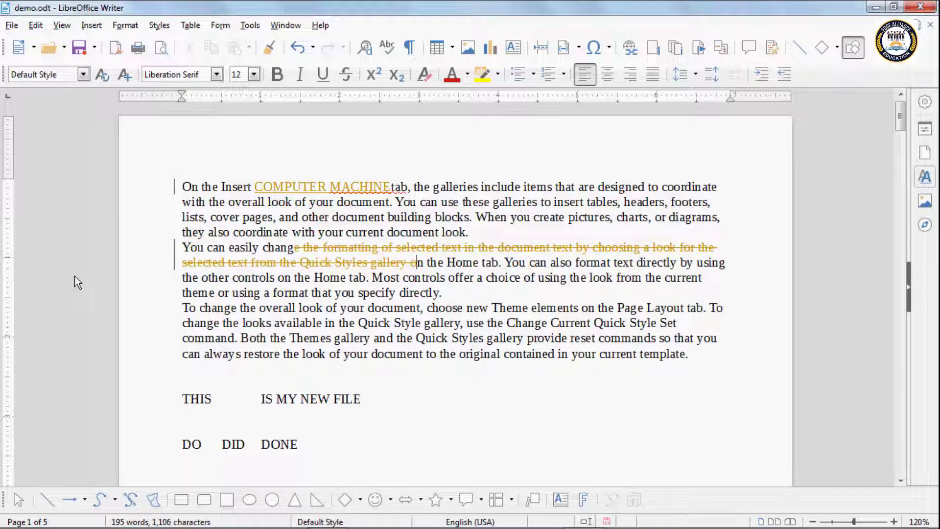
- Undo the recorded deletion in the second paragraph and the "COMPUTER MACHINE" insertion
key("ctrl+z")
key("ctrl+z")
key("ctrl+z")
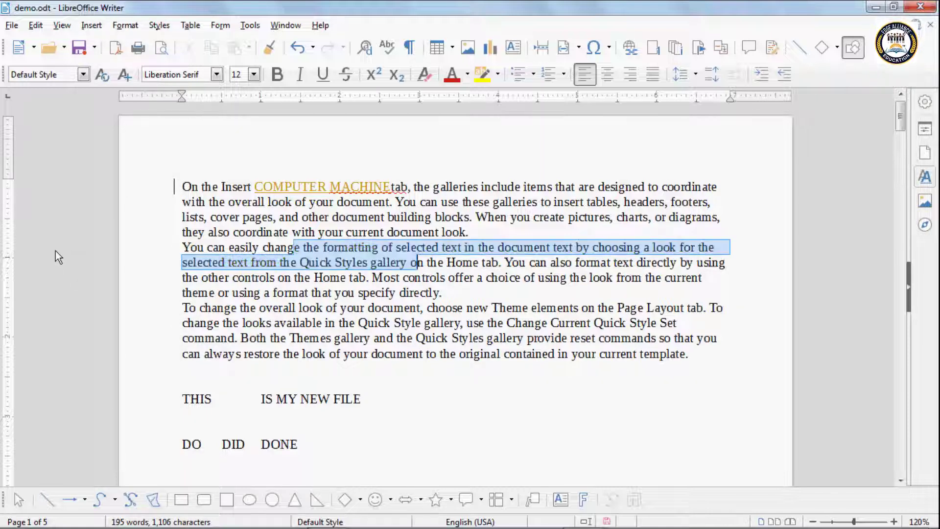
left_click(64, 25)
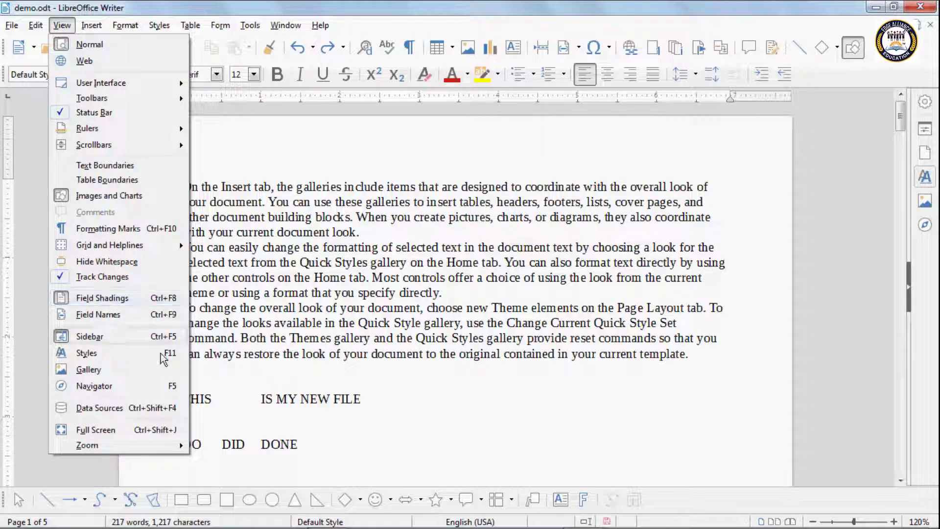
left_click(95, 299)
left_click_drag(170, 394, 348, 464)
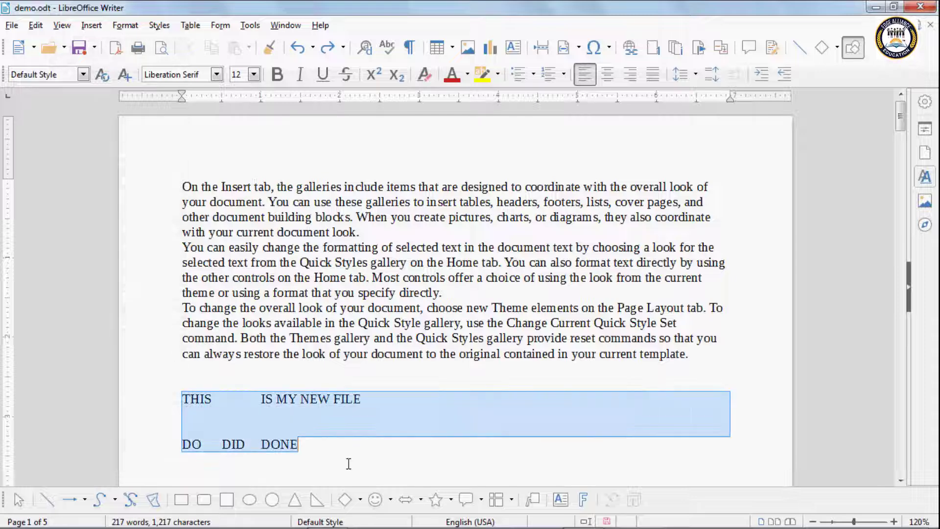
key("Delete")
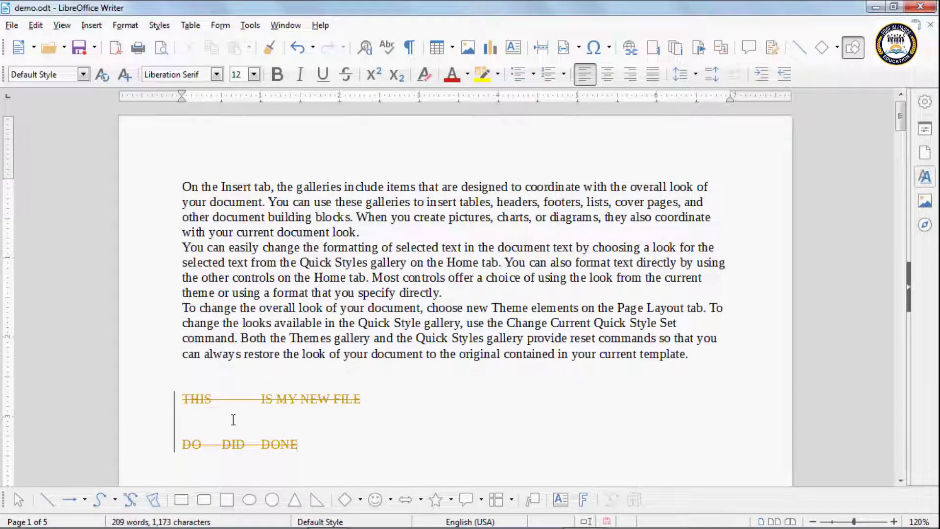
key("ctrl+z")
- Stop recording tracked changes and delete the lines from "THIS IS MY NEW FILE" through "DO DID DONE"
left_click(36, 25)
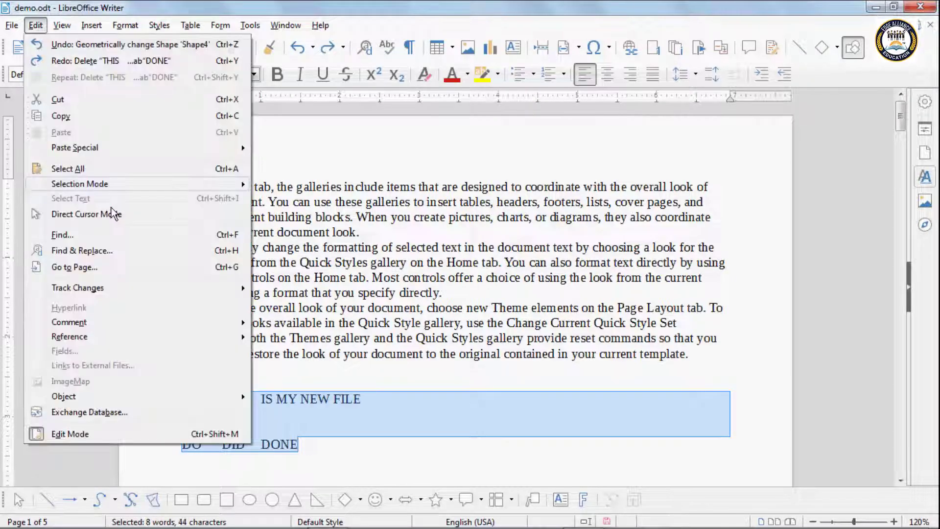
mouse_move(91, 289)
left_click(290, 288)
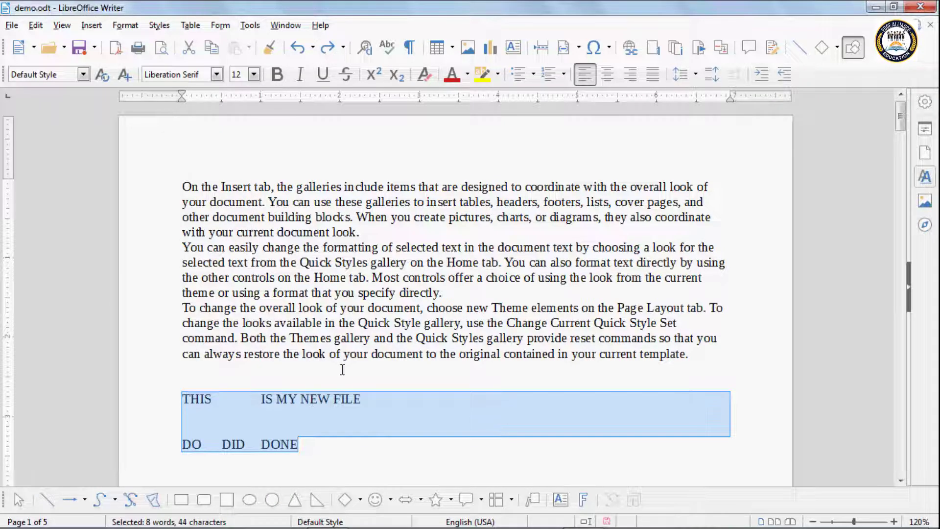
key("Delete")
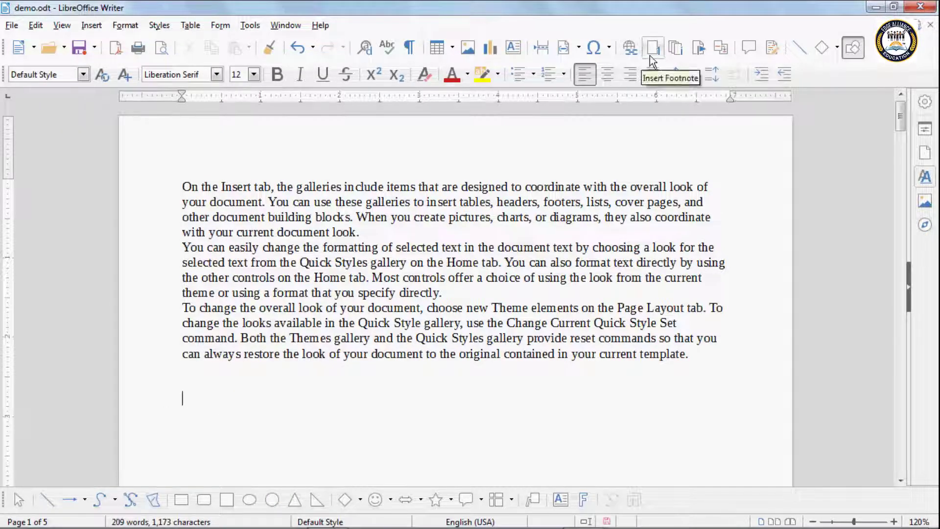
- Insert a Page Number field below the paragraphs and a Page Count field further down on its own line
left_click(563, 48)
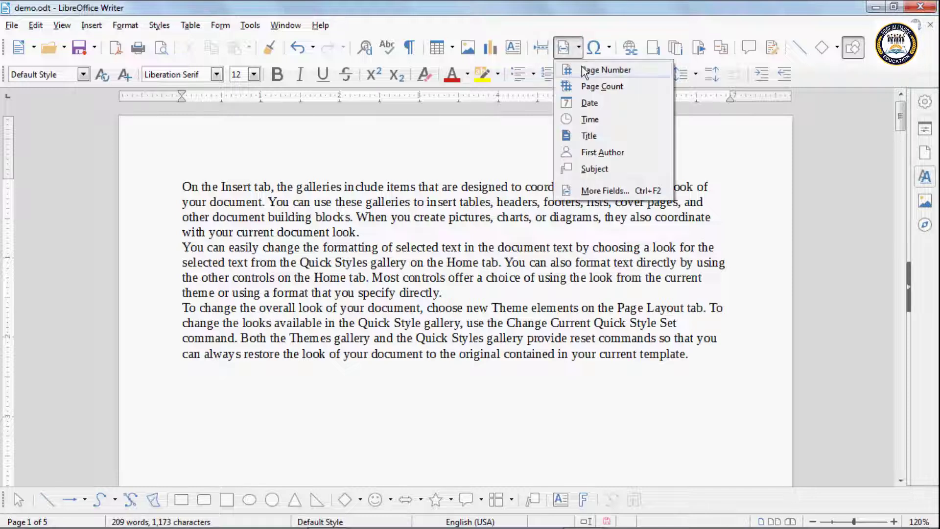
left_click(584, 71)
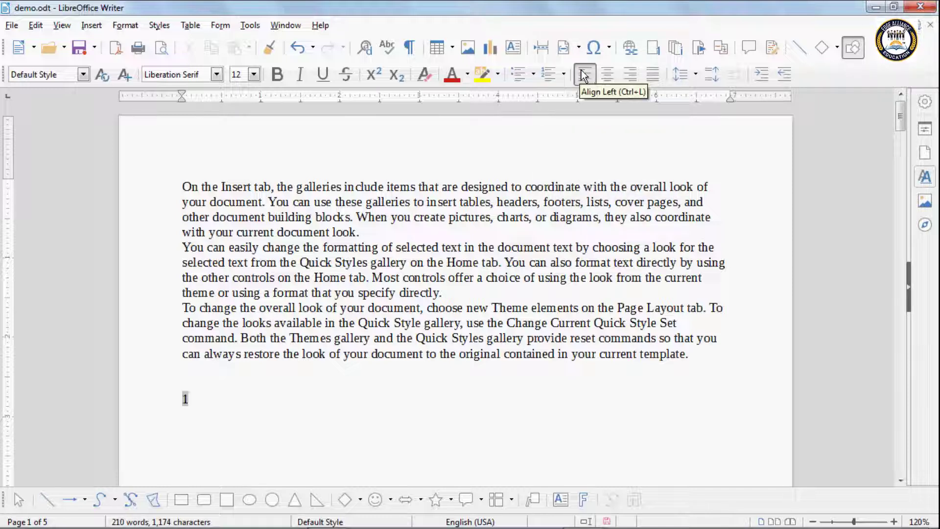
key("Return")
key("Return")
left_click(578, 49)
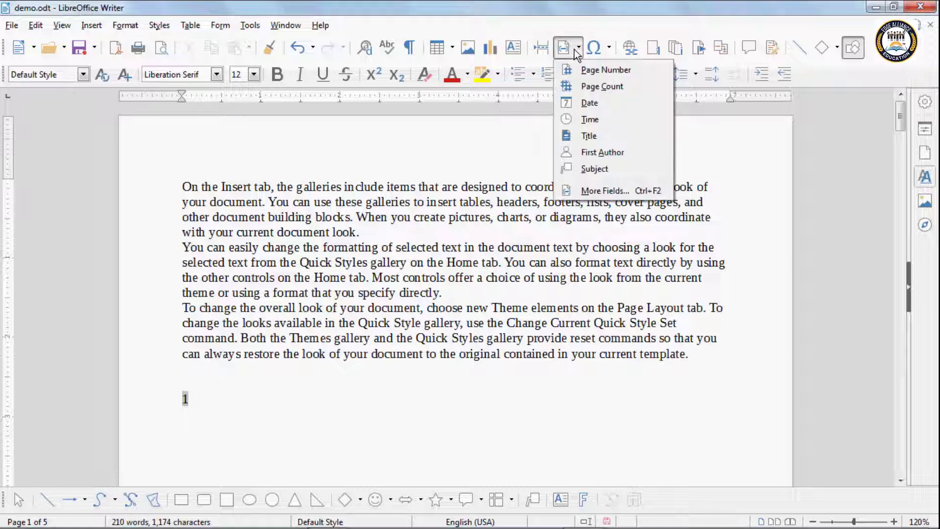
left_click(589, 86)
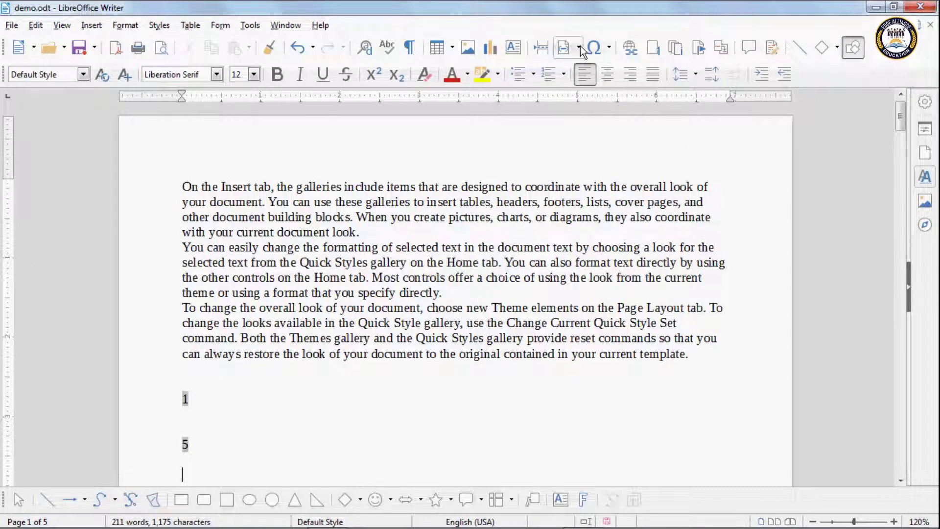
- Insert a Date field below the page count and a Time field on the line after it
left_click(580, 46)
left_click(600, 101)
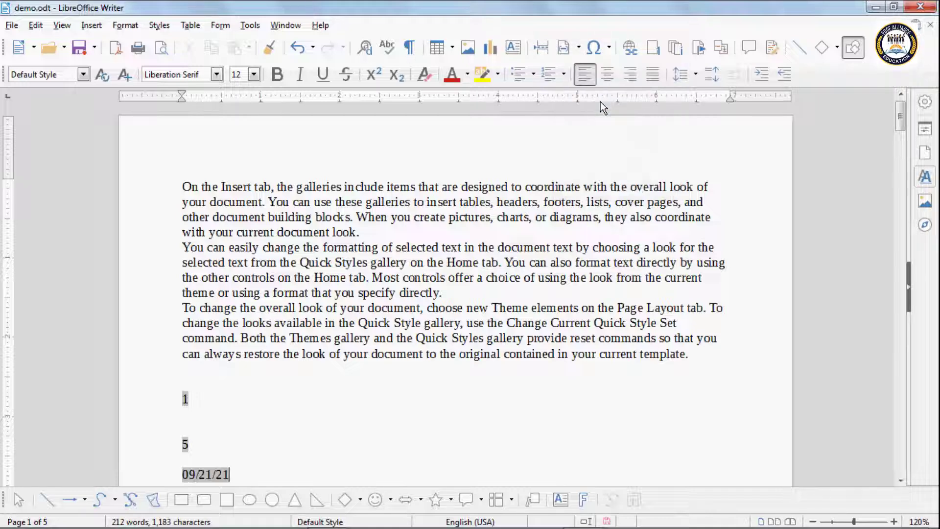
key("Return")
left_click(579, 47)
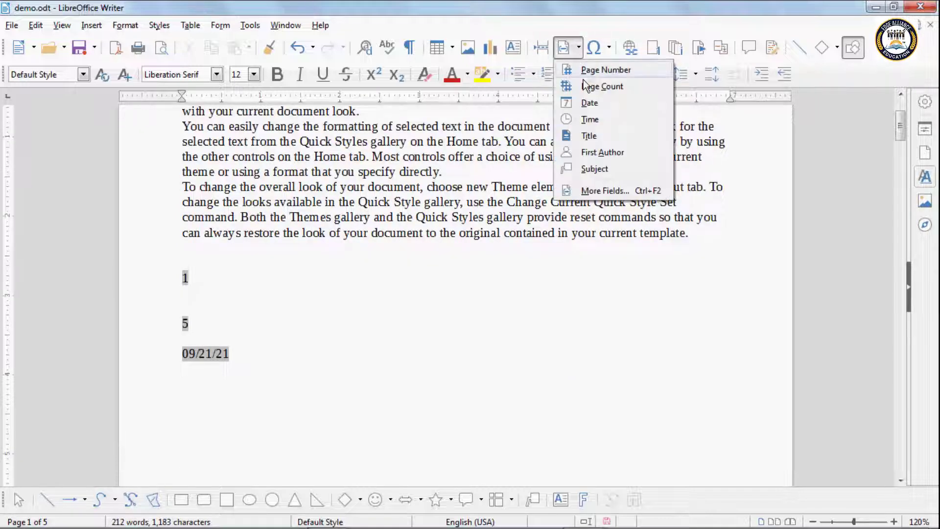
left_click(592, 120)
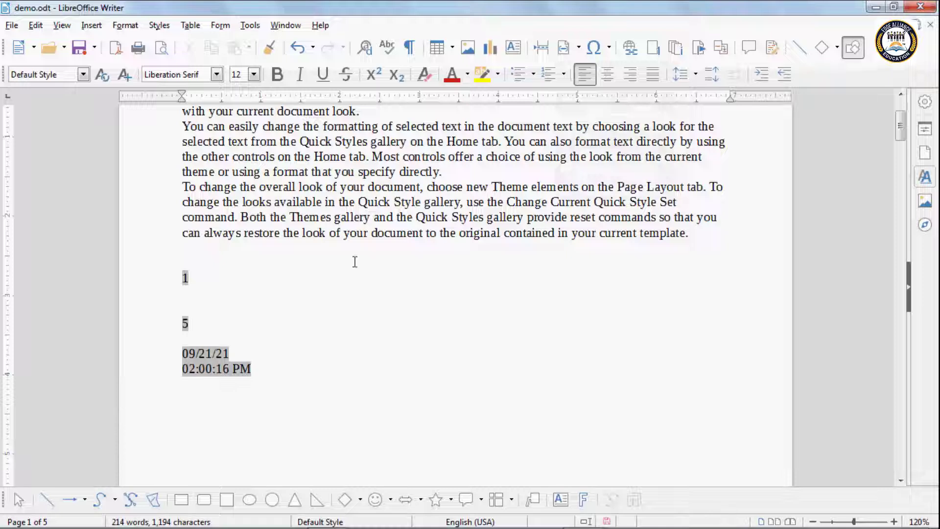
double_click(231, 353)
key("Return")
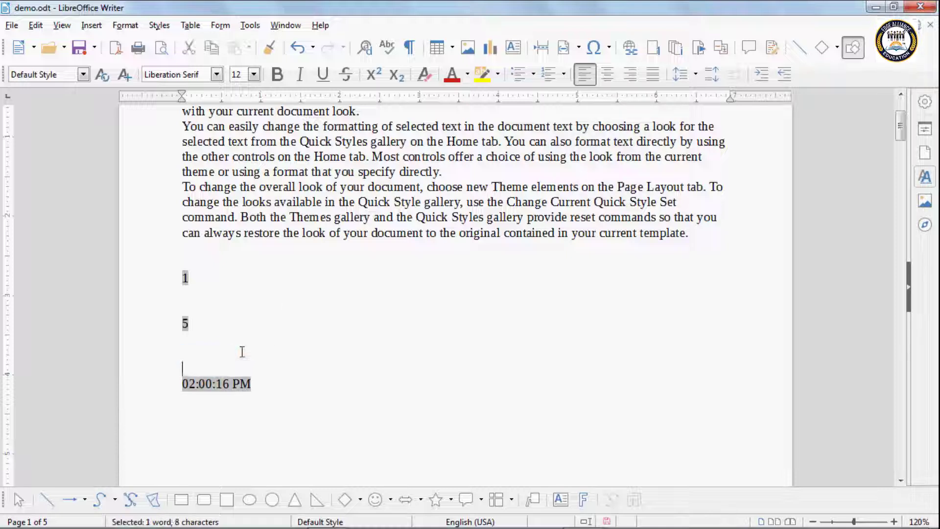
key("ctrl+z")
- Insert an empty line between the date and time fields
left_click(252, 351)
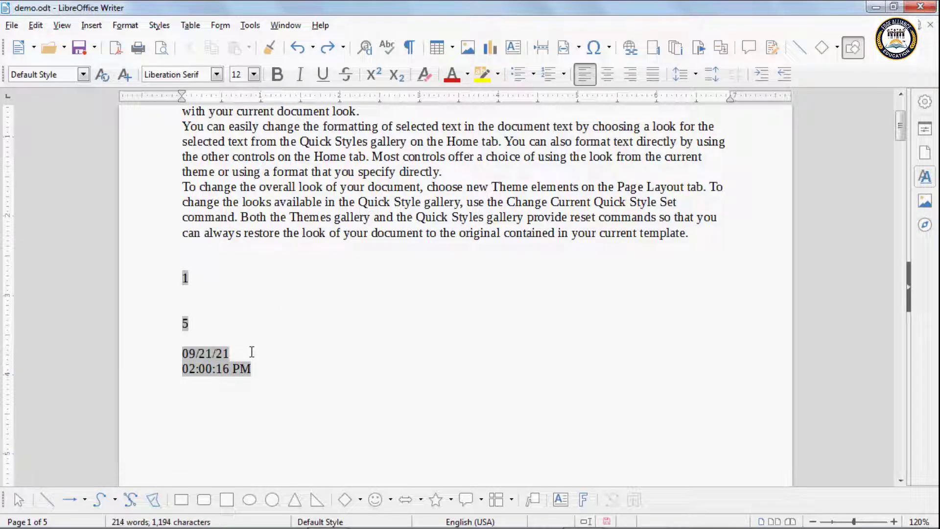
key("Return")
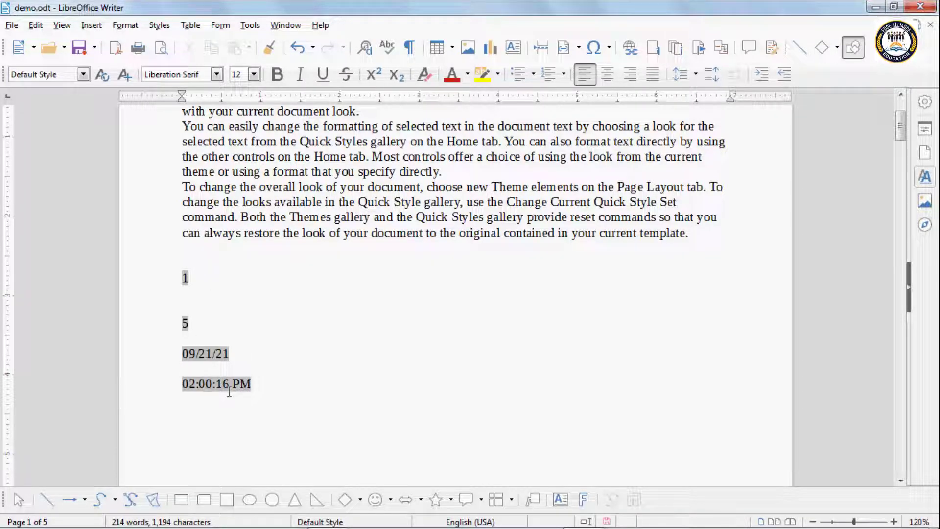
- Turn off Field Shadings for the inserted fields and turn it on again
left_click(61, 28)
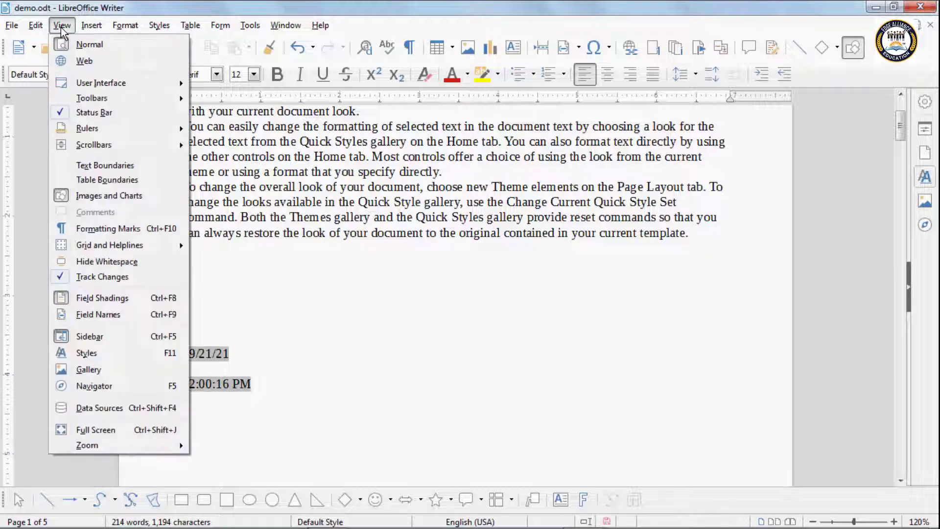
left_click(69, 301)
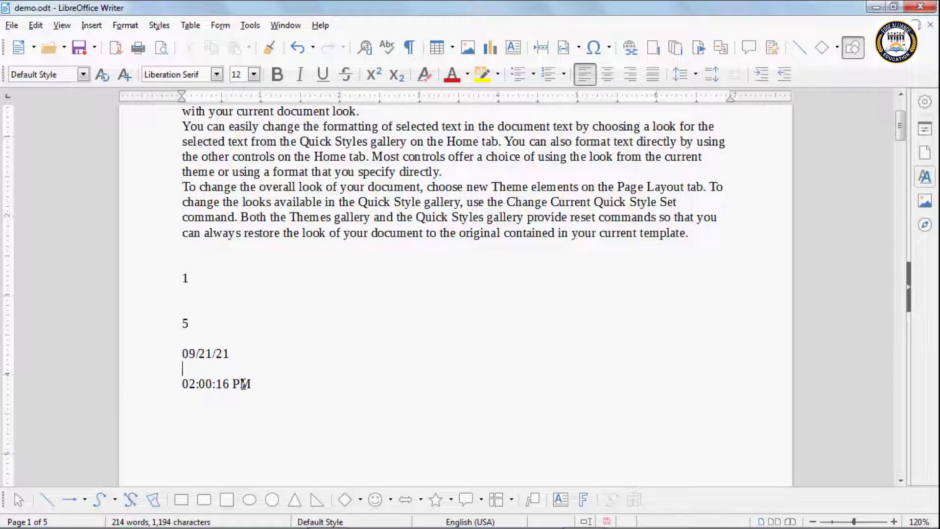
left_click(62, 25)
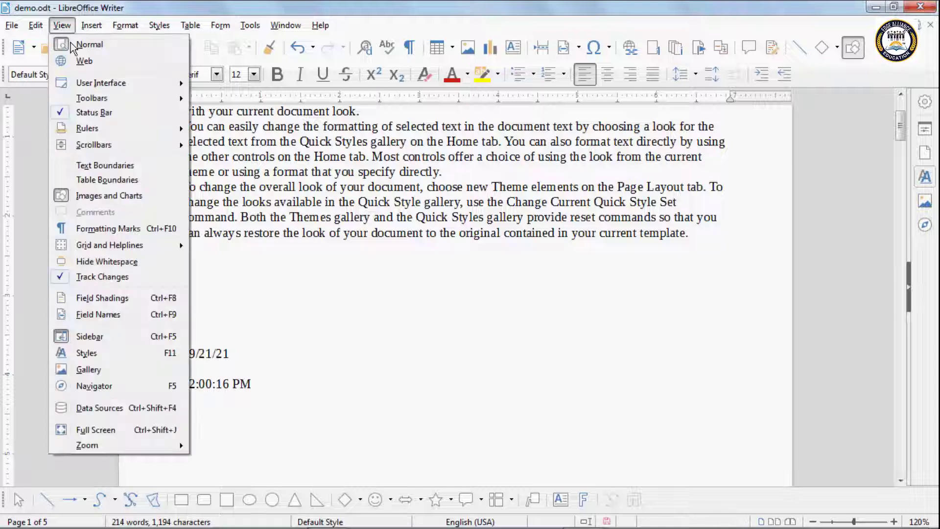
left_click(78, 297)
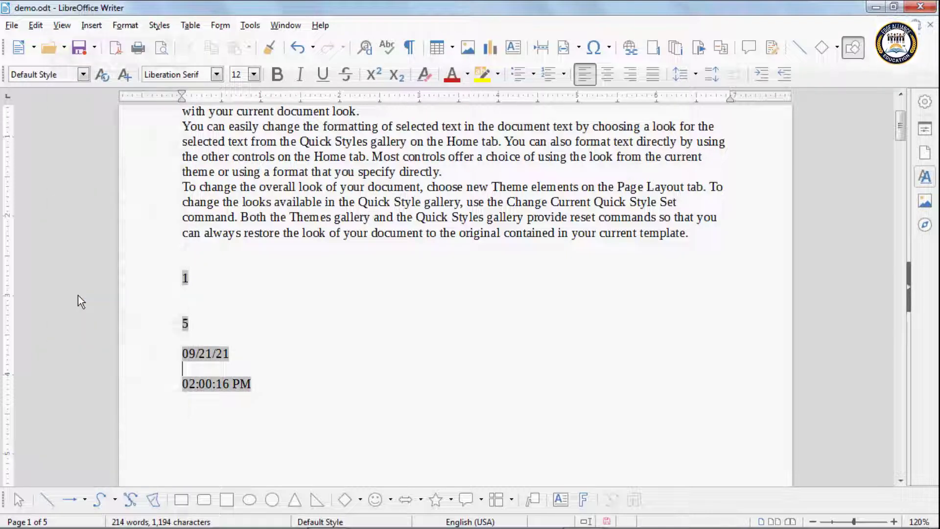
- Turn on Field Names for the inserted fields and switch back to showing their values
left_click(63, 26)
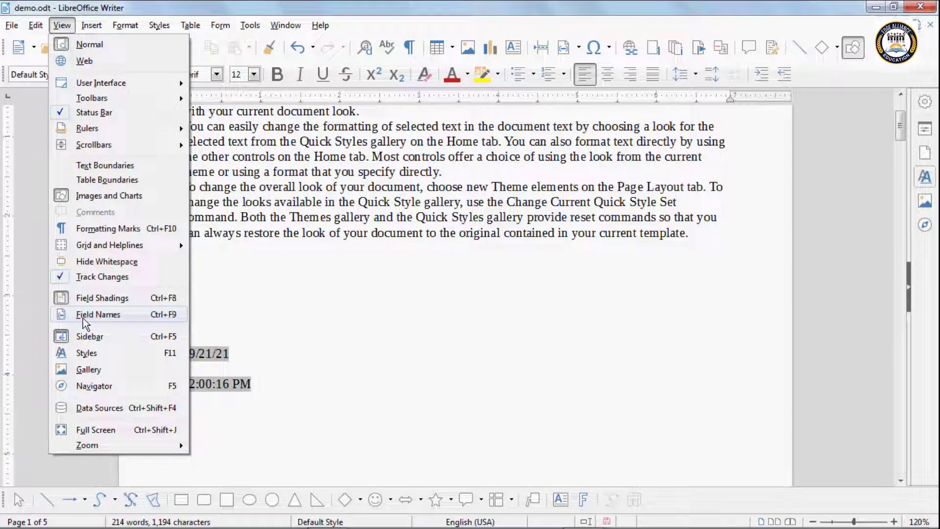
left_click(267, 352)
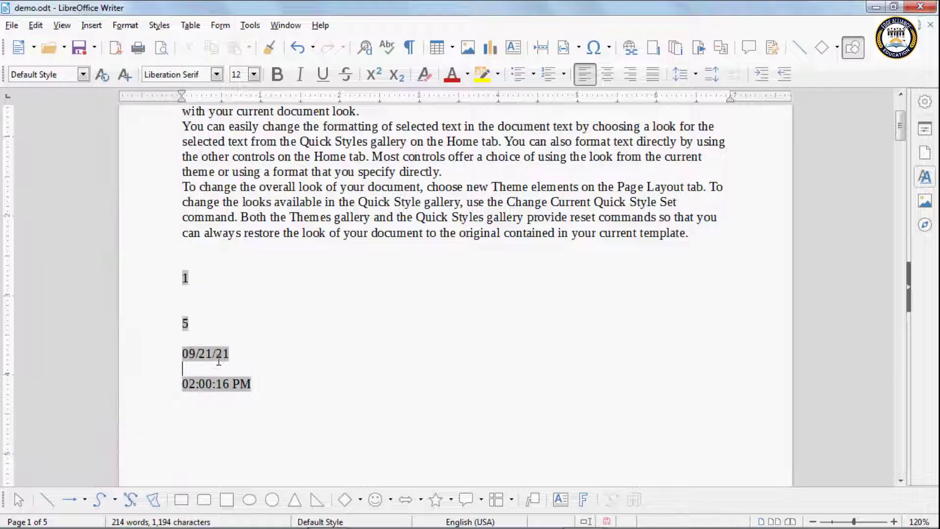
left_click(64, 26)
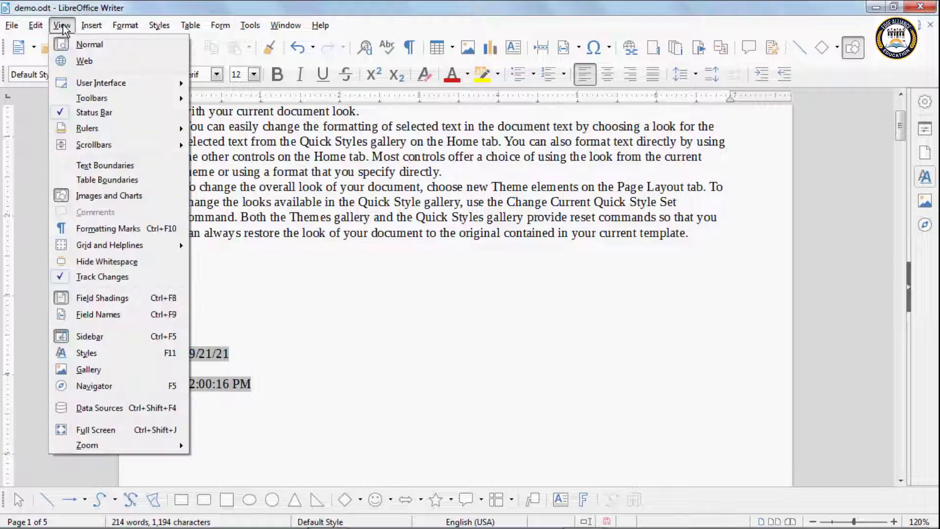
left_click(84, 316)
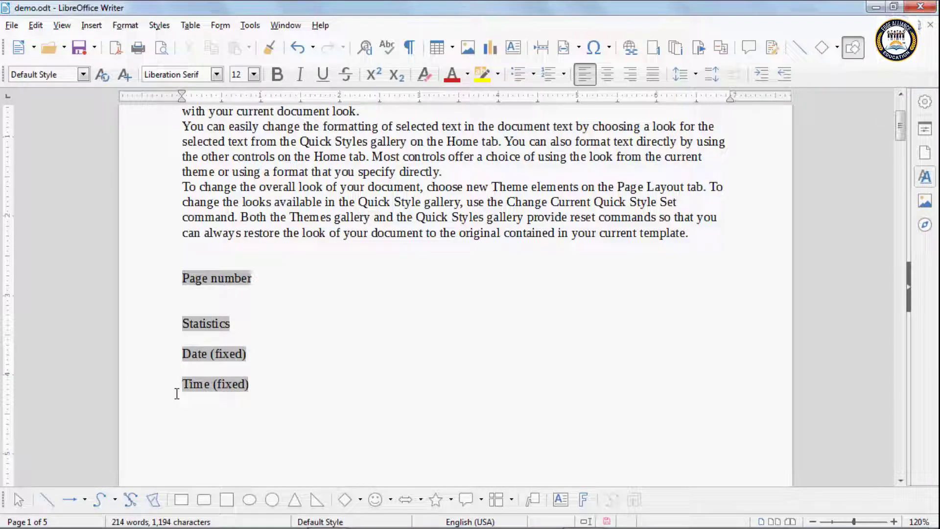
left_click(62, 26)
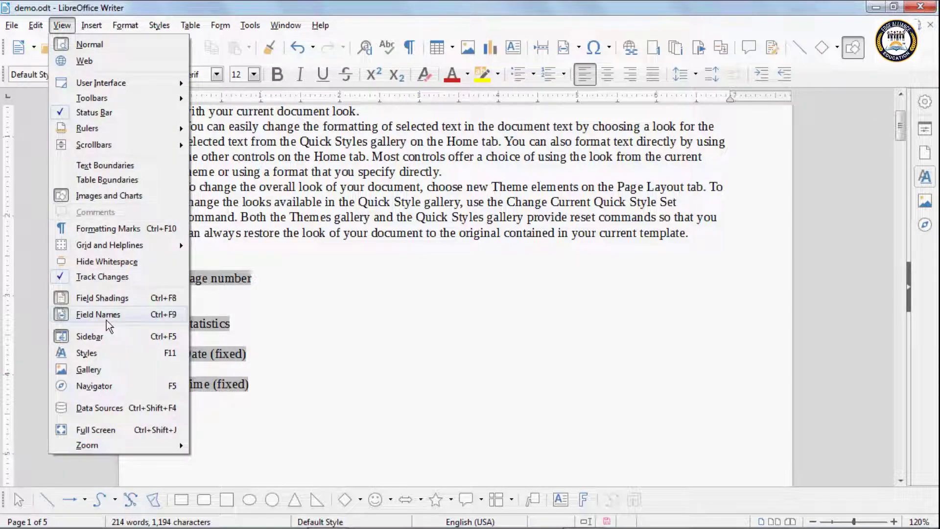
left_click(90, 314)
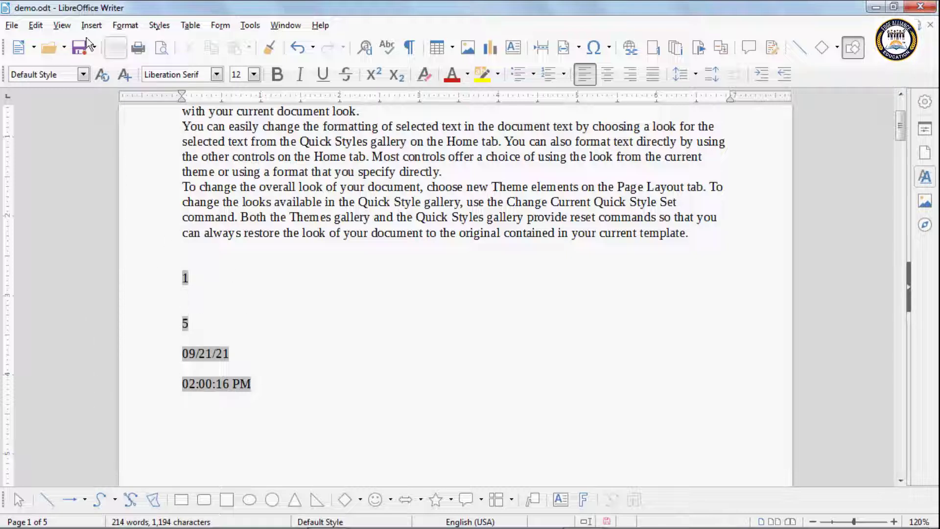
- Hide the Sidebar and show it again
left_click(59, 26)
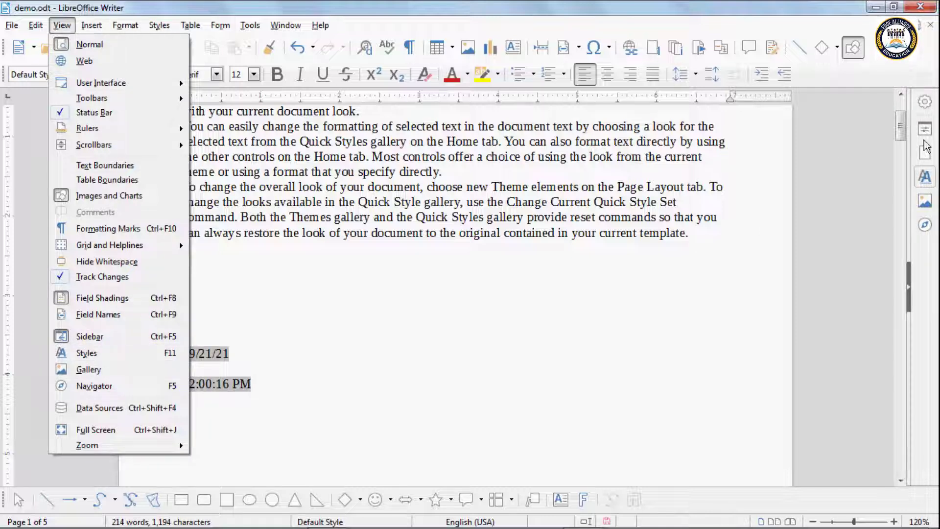
left_click(89, 337)
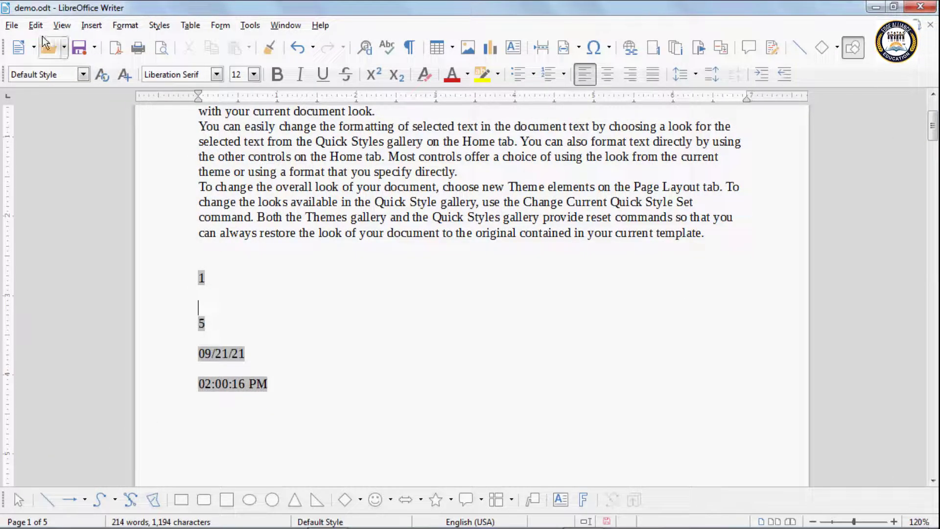
left_click(64, 25)
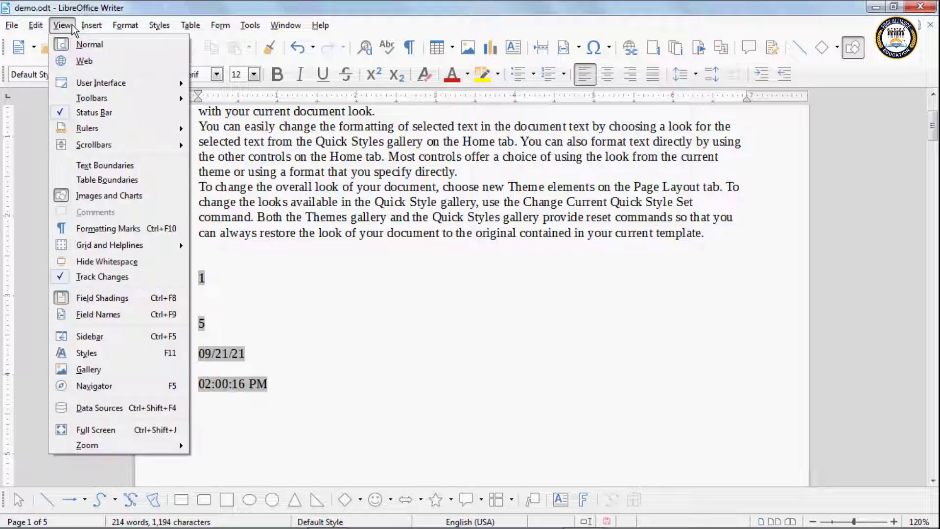
left_click(101, 336)
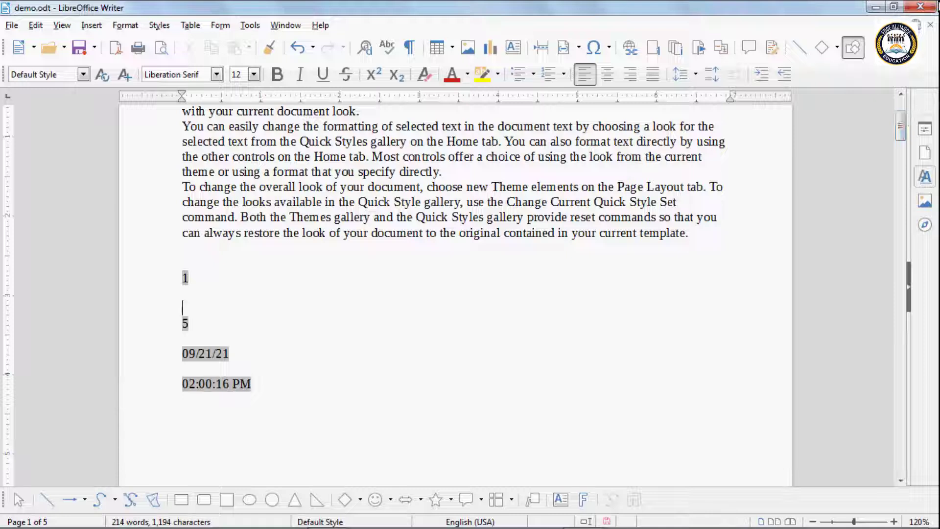
- Open the Styles deck in the sidebar
left_click(63, 26)
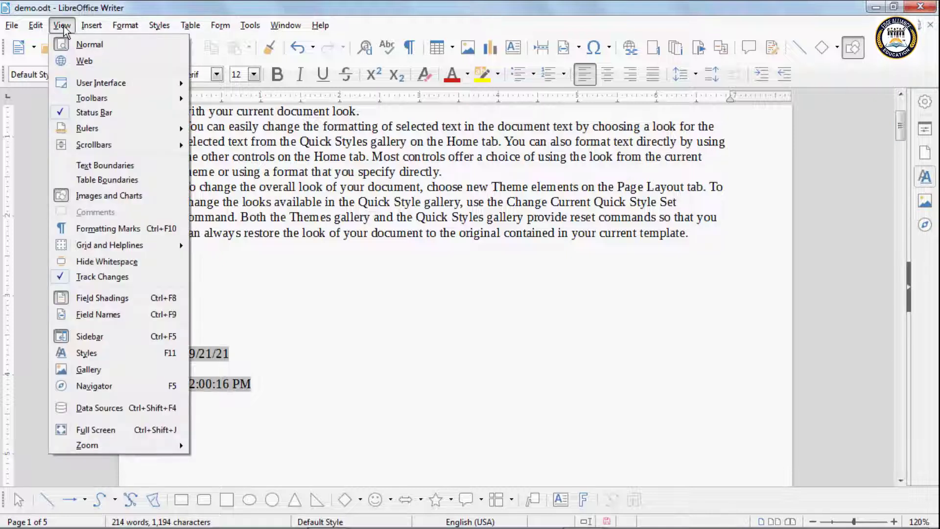
left_click(108, 354)
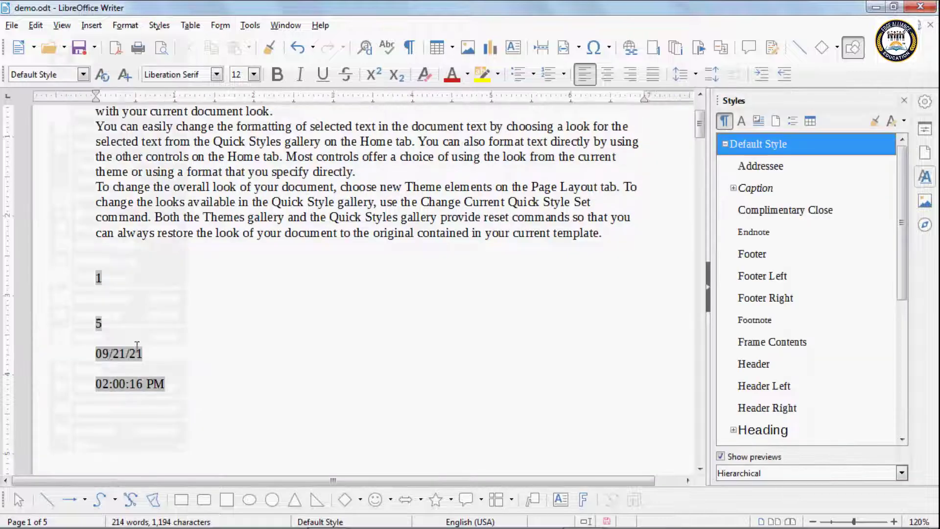
left_click(363, 293)
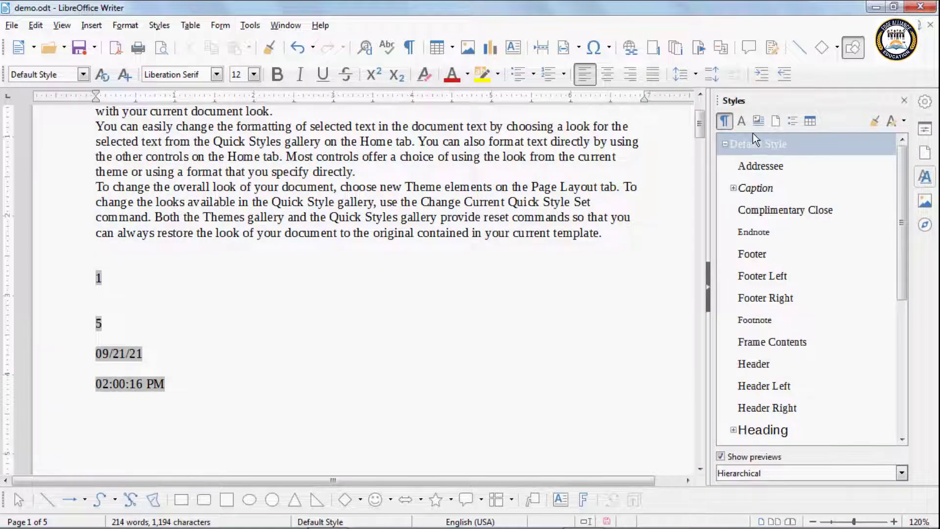
- Apply the Bibliography Heading paragraph style to the opening paragraph, "On the Insert tab", and undo it
scroll(203, 195, "up", 3)
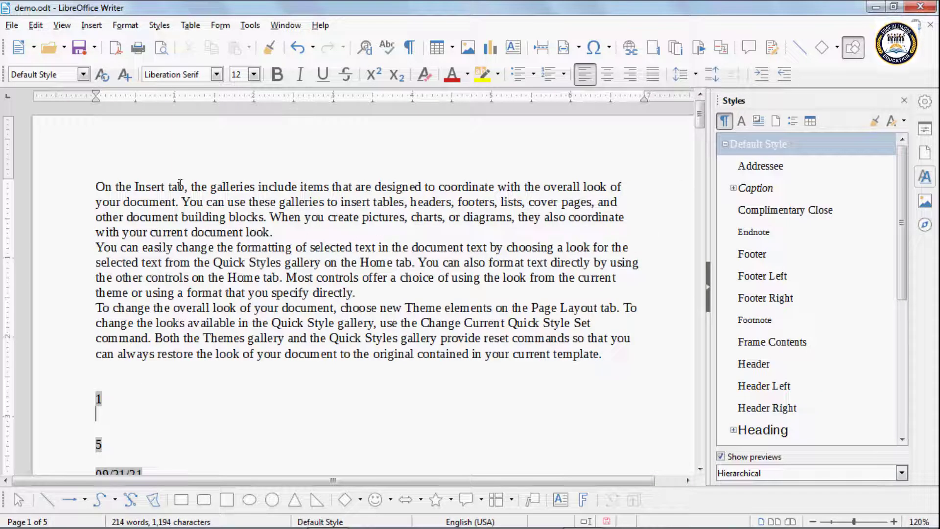
left_click_drag(185, 187, 91, 184)
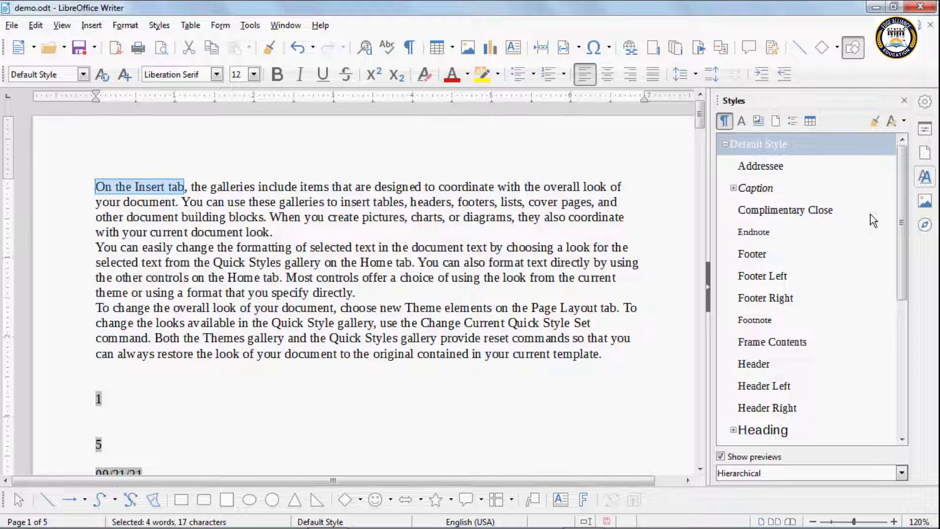
left_click_drag(902, 177, 900, 243)
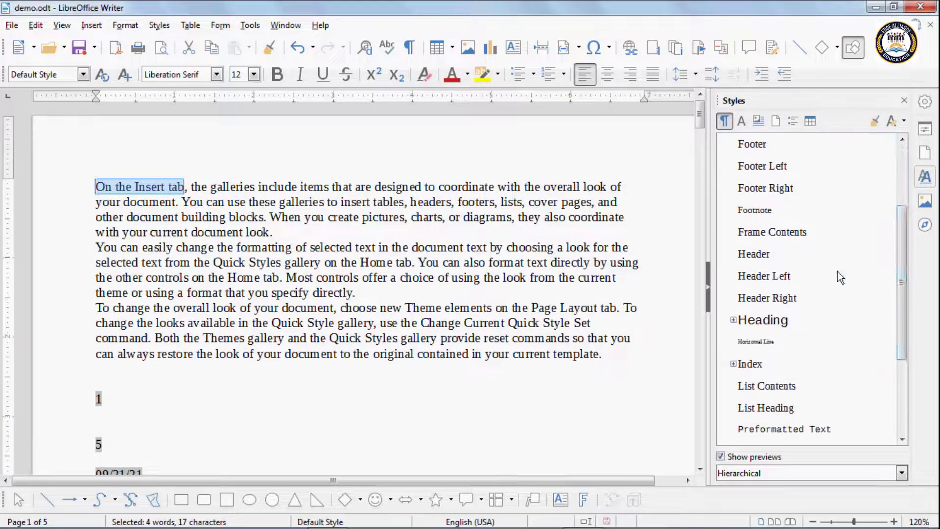
left_click(763, 321)
left_click(733, 321)
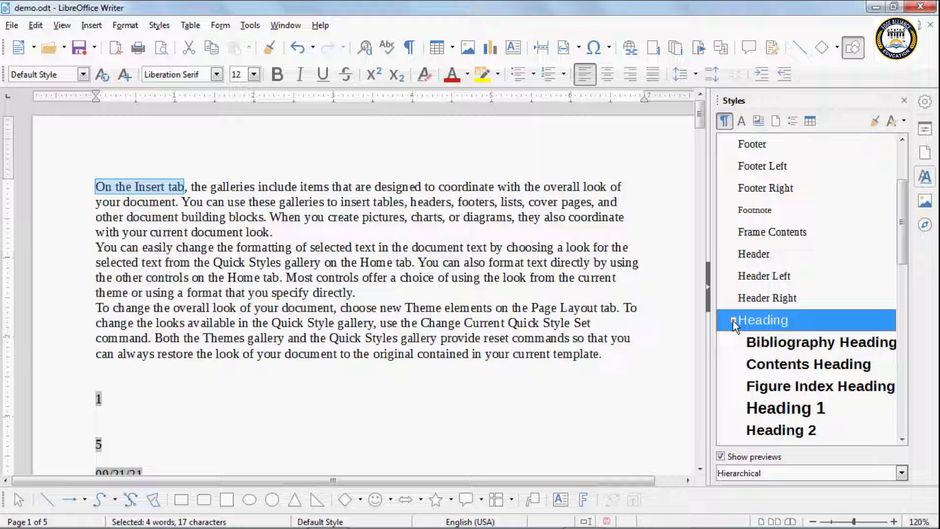
double_click(769, 341)
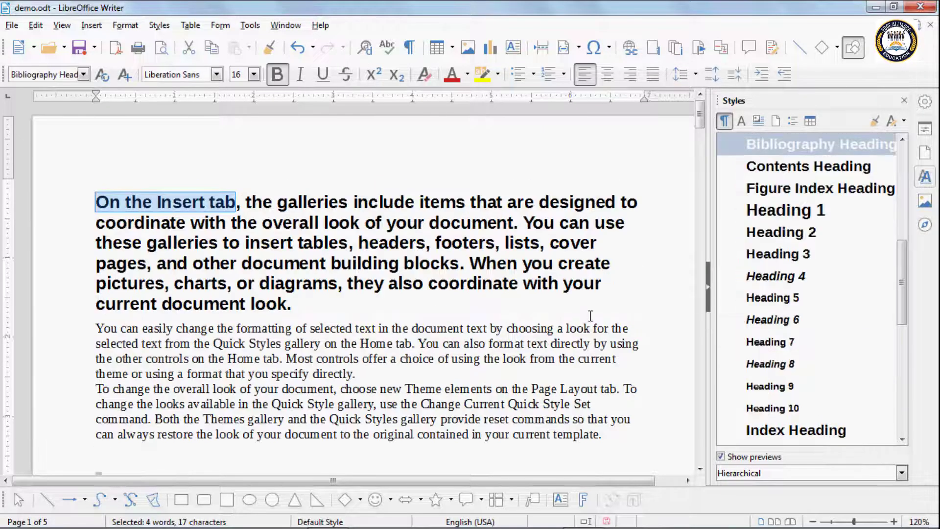
key("ctrl+z")
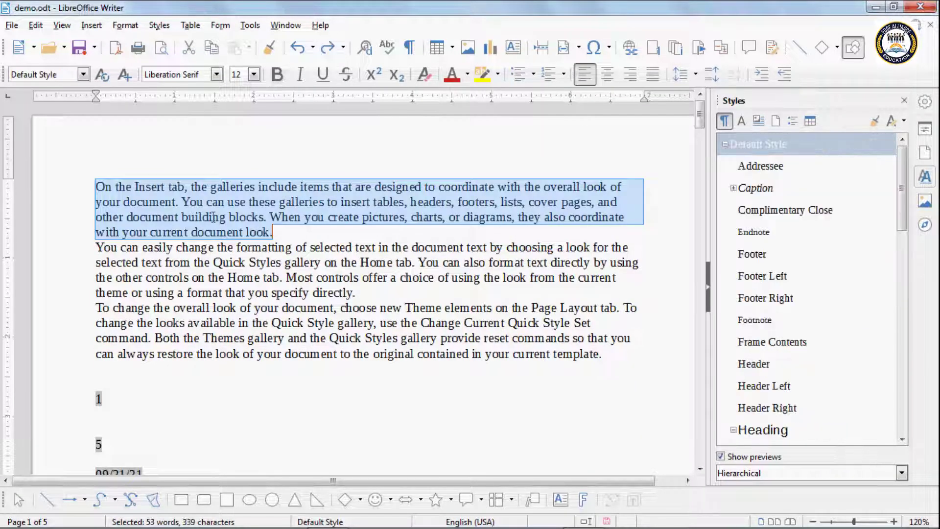
- Select the whole first paragraph and try the Drawing and Illustration caption styles on it
scroll(301, 259, "down", 7)
scroll(262, 283, "up", 4)
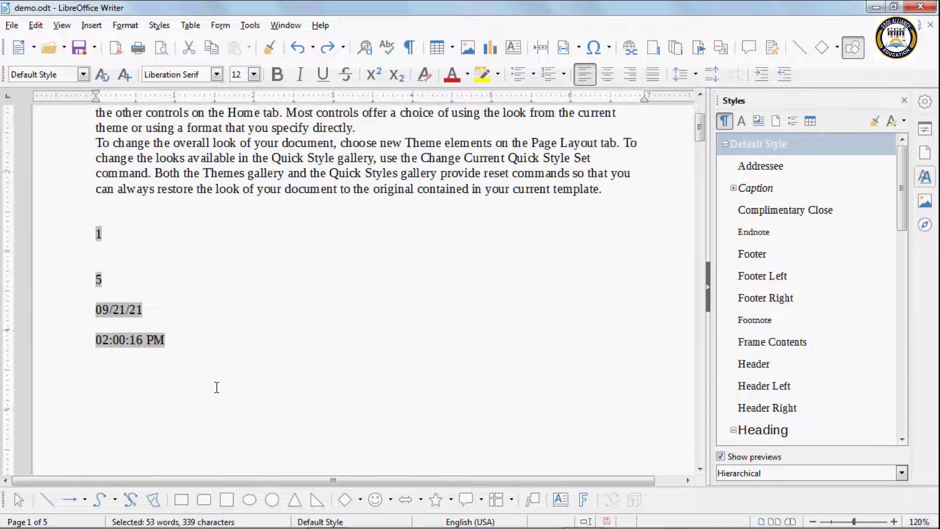
left_click(215, 189)
scroll(147, 195, "up", 3)
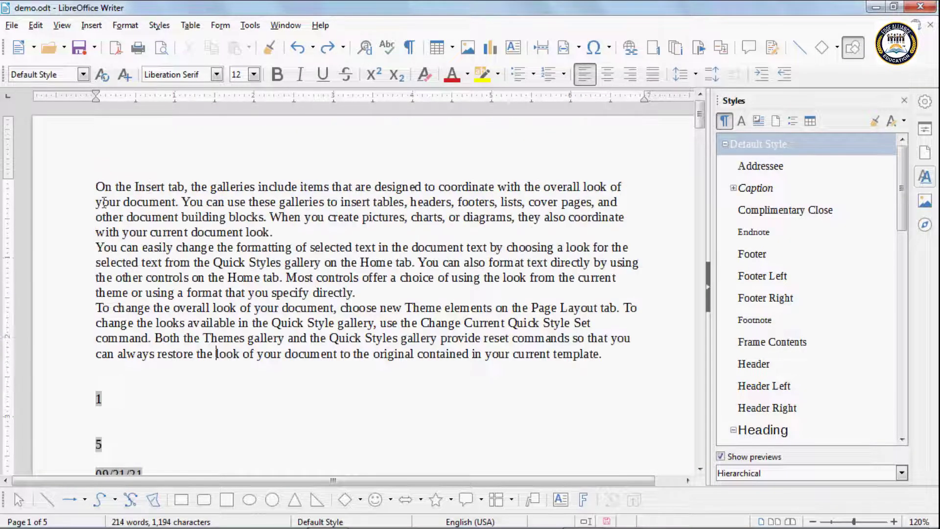
left_click_drag(98, 186, 273, 232)
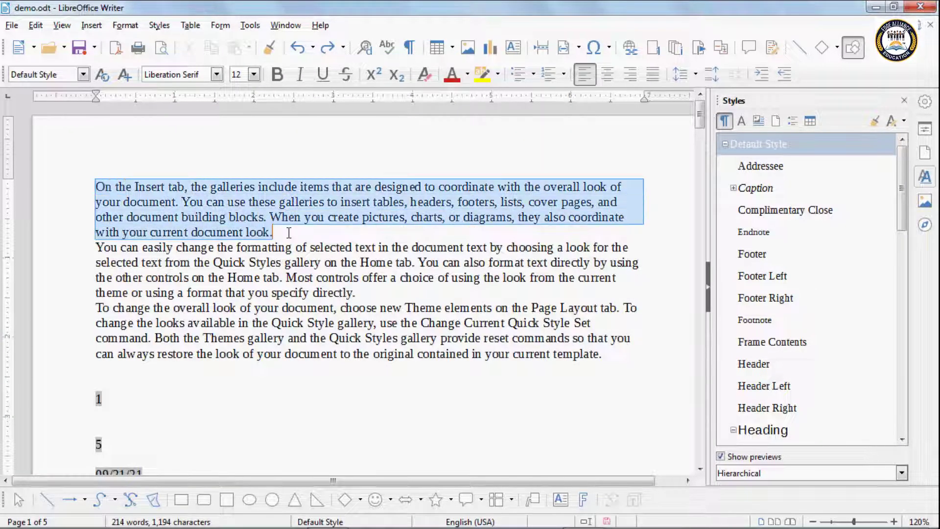
left_click(763, 256)
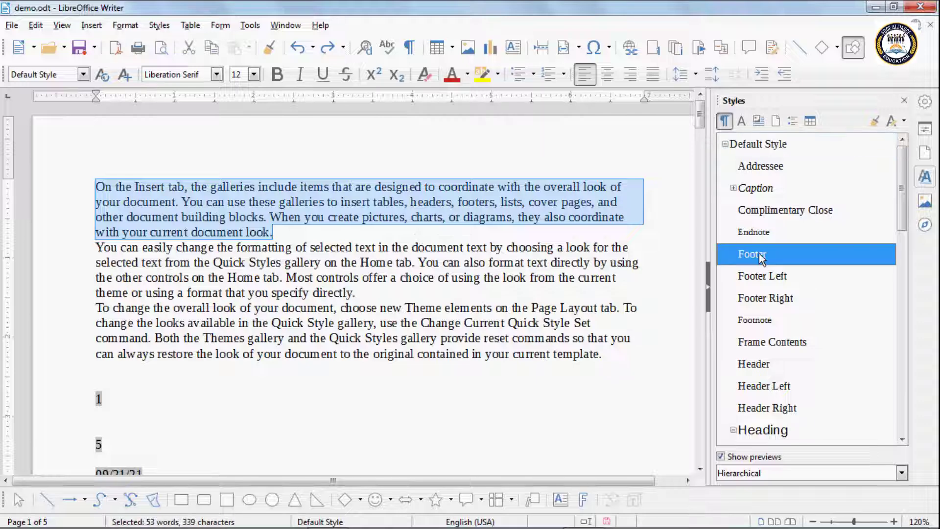
left_click(733, 188)
double_click(766, 212)
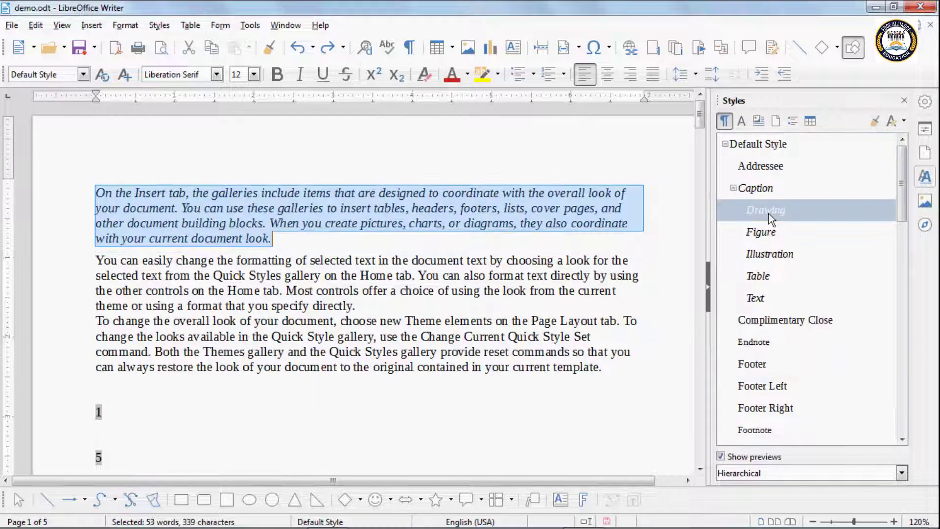
double_click(767, 255)
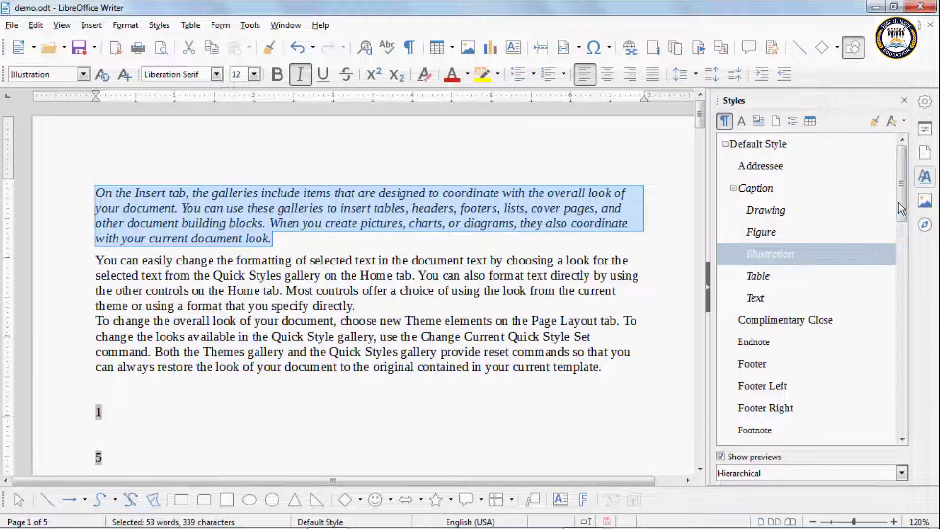
- Apply the Heading 3 style to the selected first paragraph and replace it with Heading 10
left_click_drag(898, 202, 904, 321)
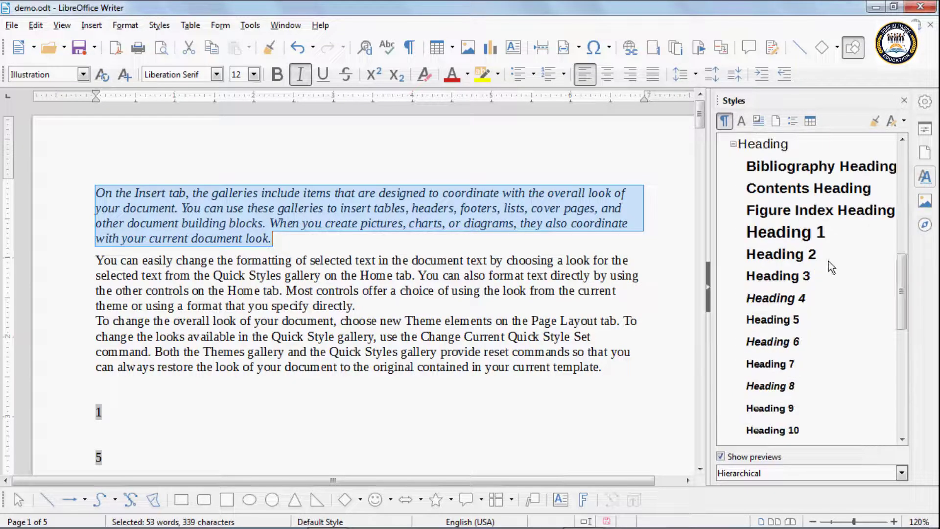
left_click(801, 278)
double_click(799, 278)
scroll(788, 289, "down", 2)
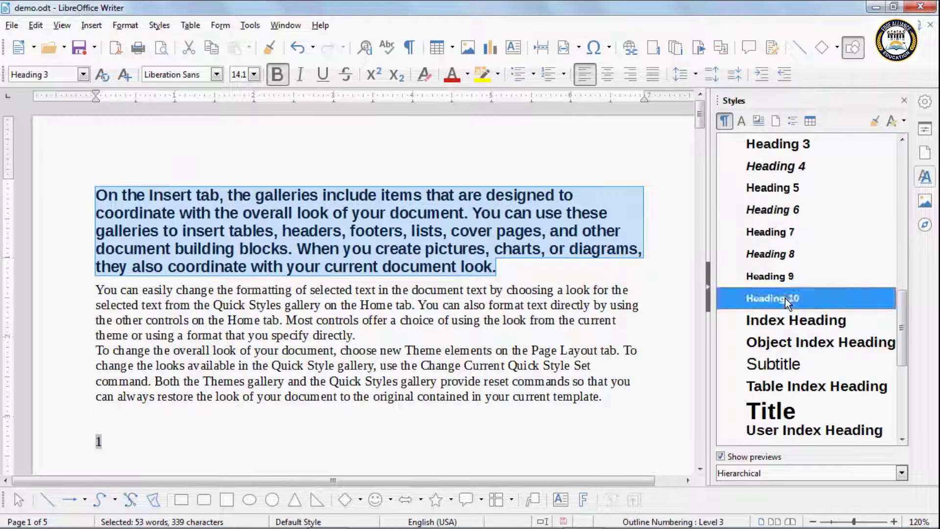
double_click(785, 299)
scroll(786, 302, "down", 3)
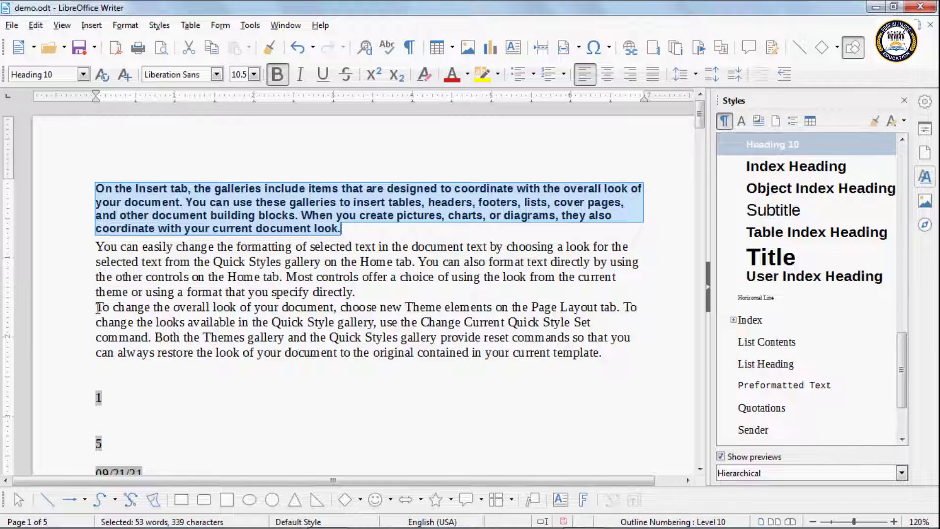
- Apply the Heading 8 style to the third paragraph, "To change the overall look", and close the Styles deck
left_click_drag(96, 308, 599, 353)
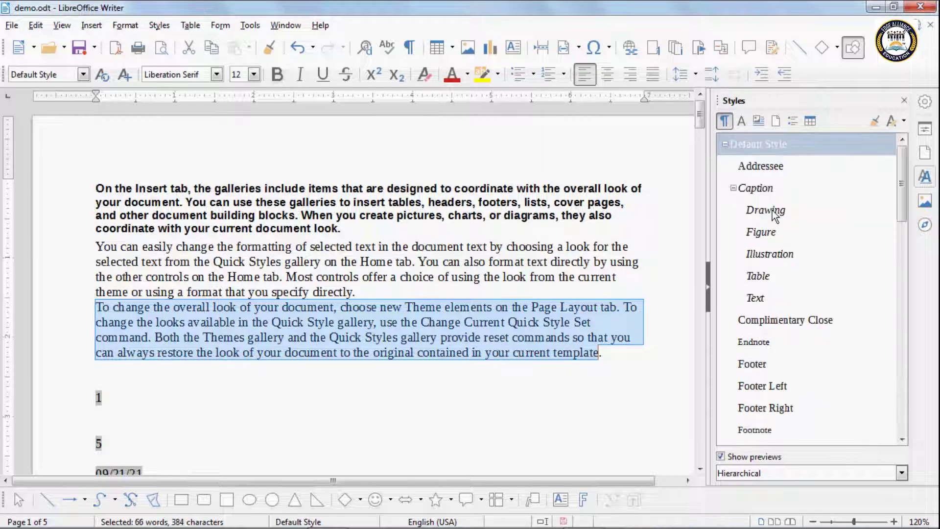
scroll(784, 294, "down", 10)
double_click(766, 254)
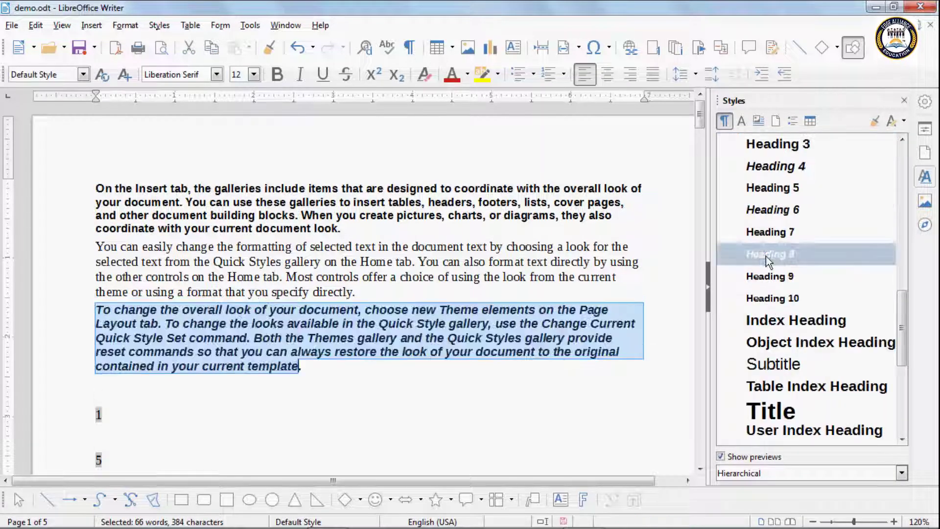
left_click(904, 101)
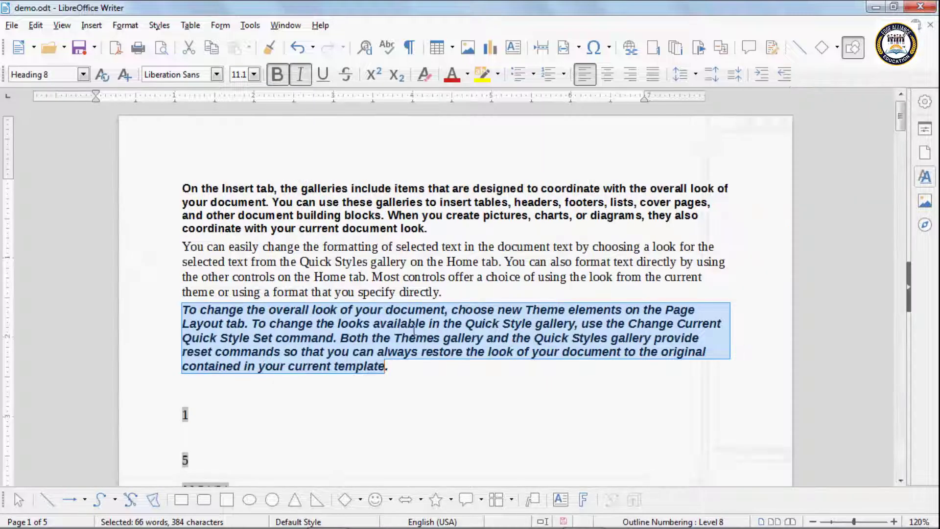
left_click(264, 401)
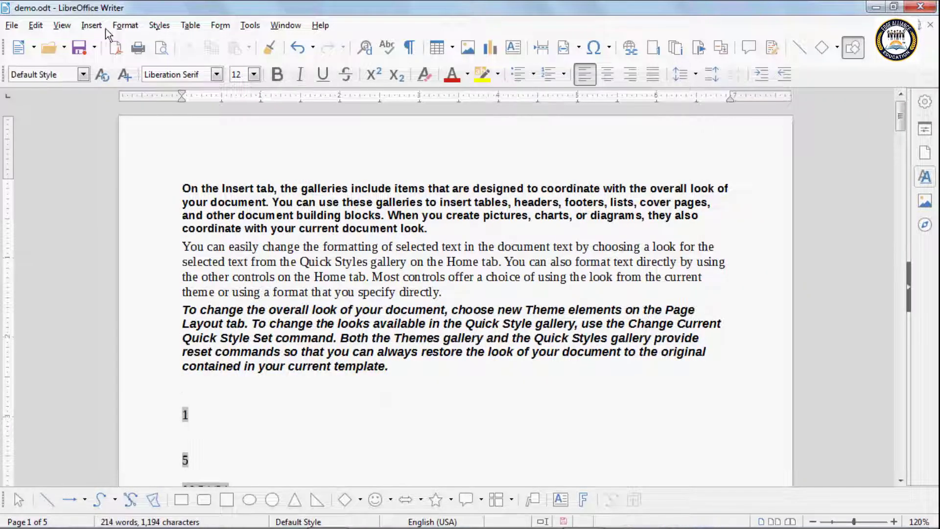
- Open the Gallery deck in the sidebar
left_click(93, 27)
mouse_move(63, 26)
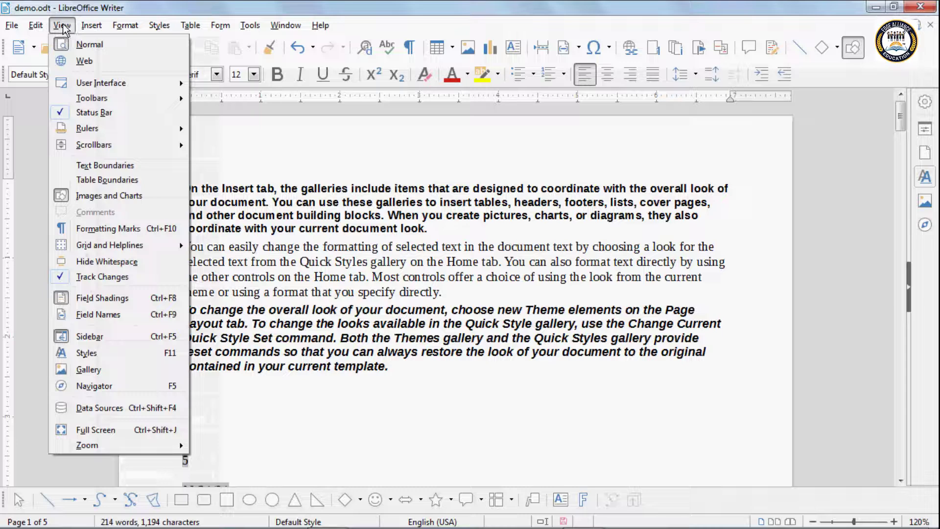
left_click(105, 369)
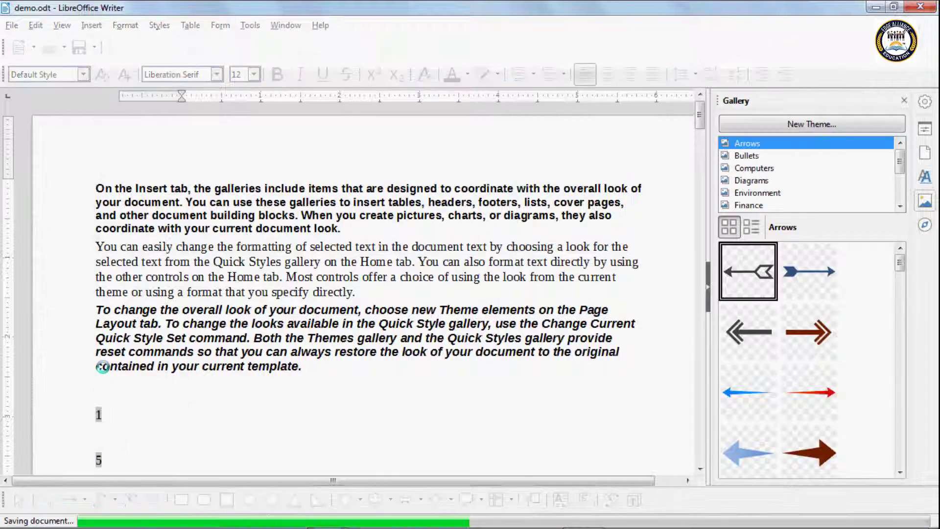
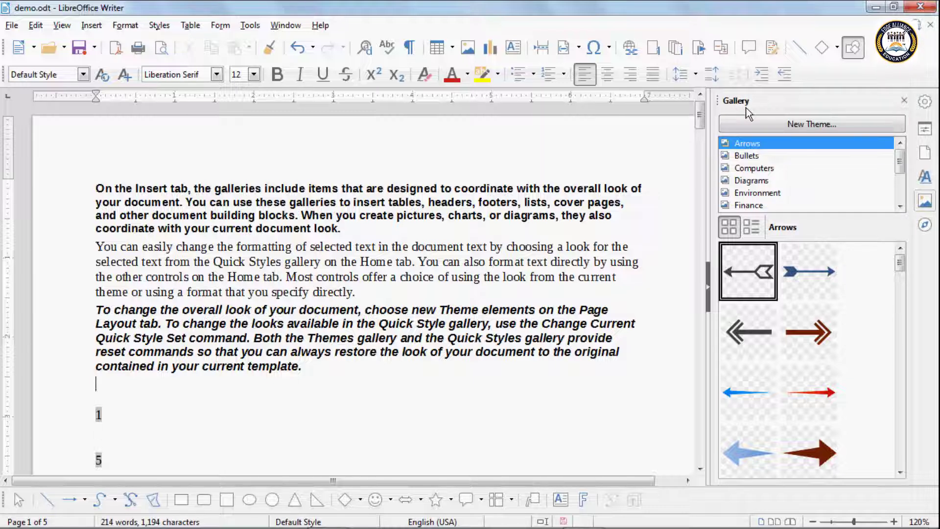
- Browse the Bullets, Computers, Diagrams, Environment and Finance themes in the Gallery
left_click(750, 155)
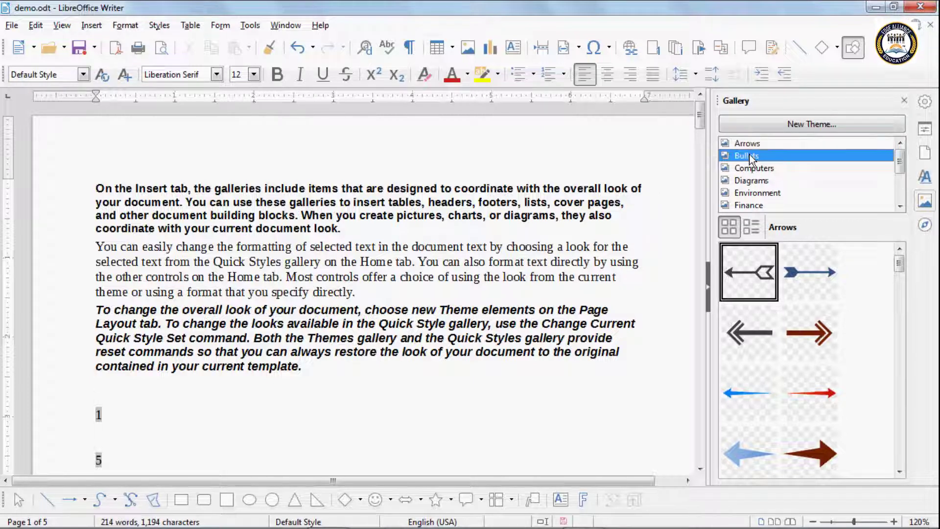
left_click(757, 168)
left_click(758, 182)
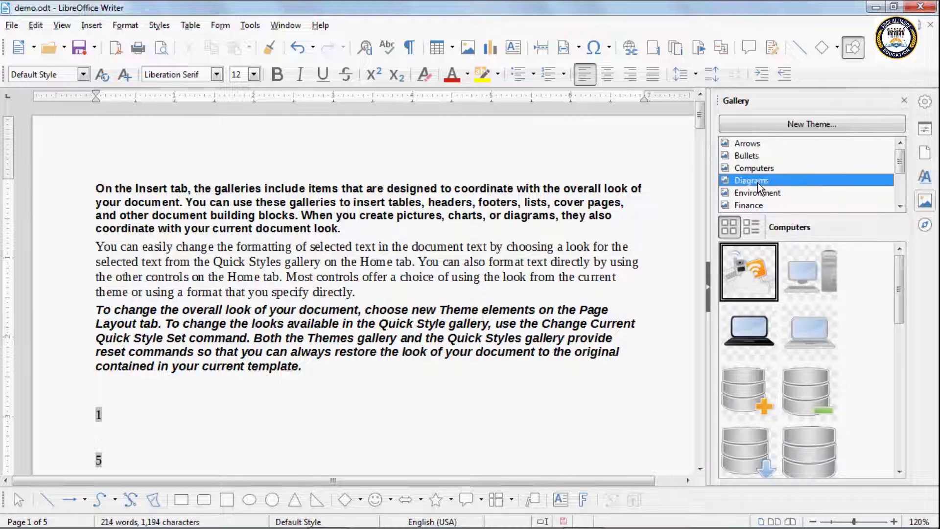
left_click(751, 198)
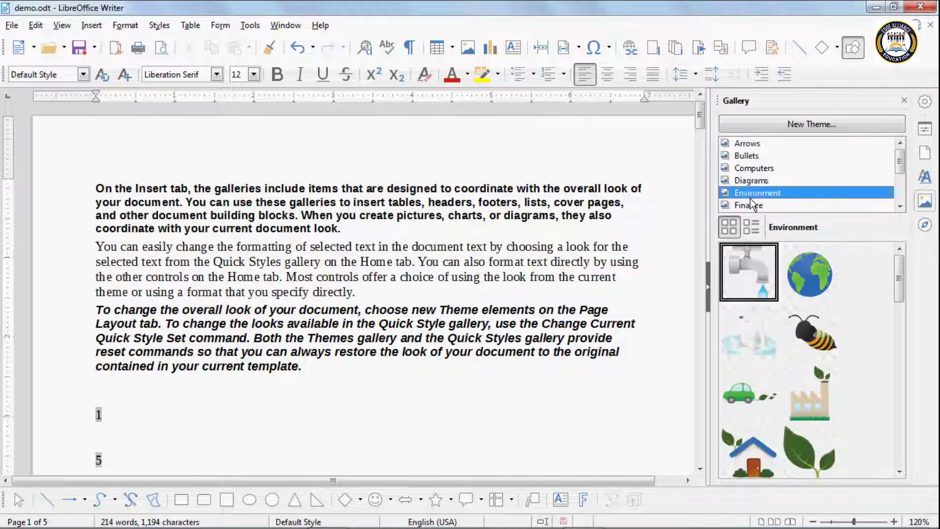
left_click(751, 206)
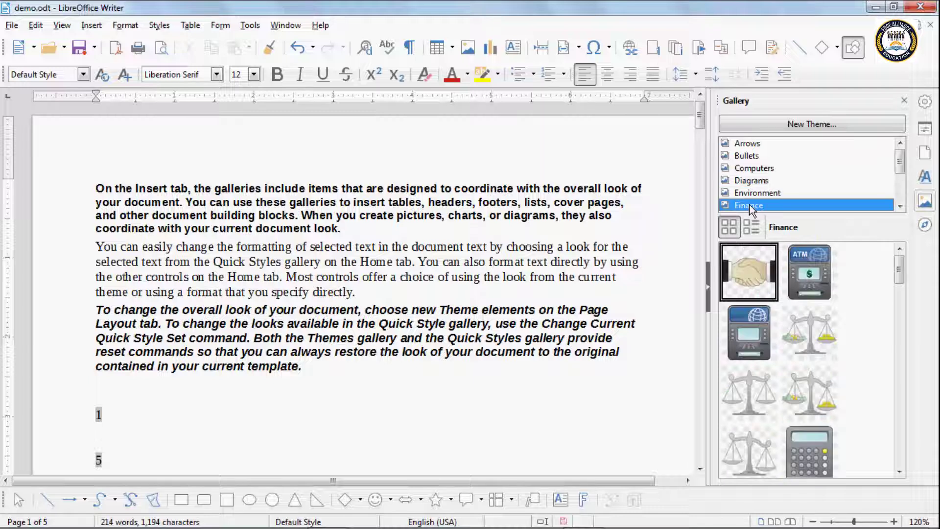
mouse_move(896, 162)
left_mouse_down()
mouse_move(893, 190)
mouse_move(882, 158)
left_mouse_up()
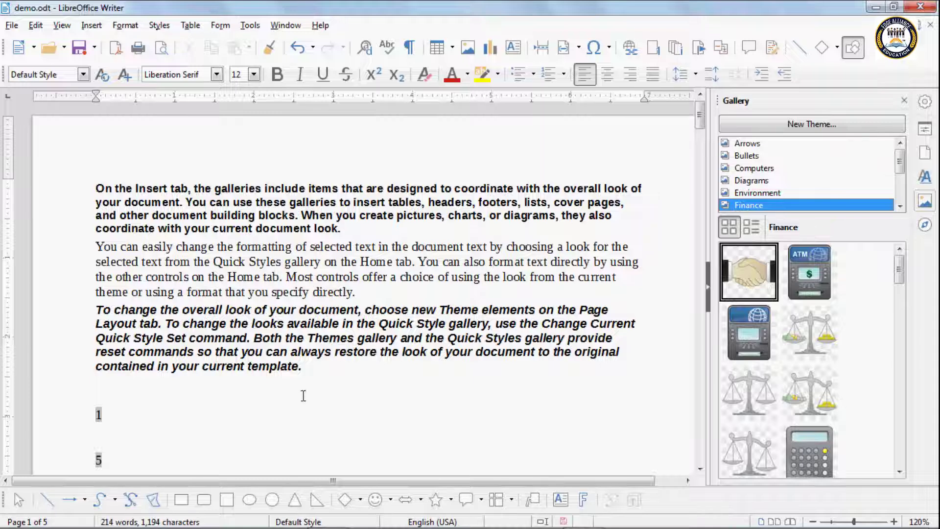
- Insert the Finance theme's handshake image below the third paragraph, shrink it to about 1.96 × 1.03 and move it toward the right margin
key("Return")
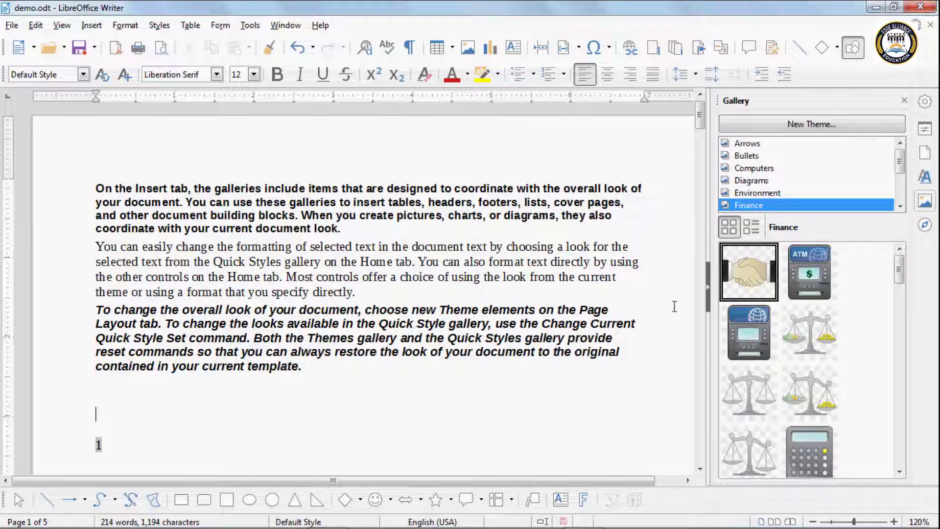
left_click_drag(752, 275, 175, 382)
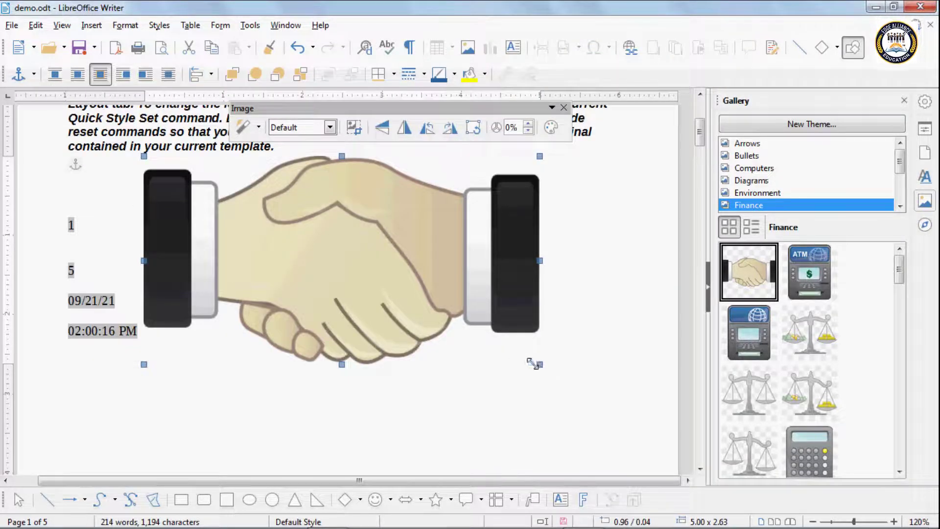
left_click_drag(534, 363, 257, 238)
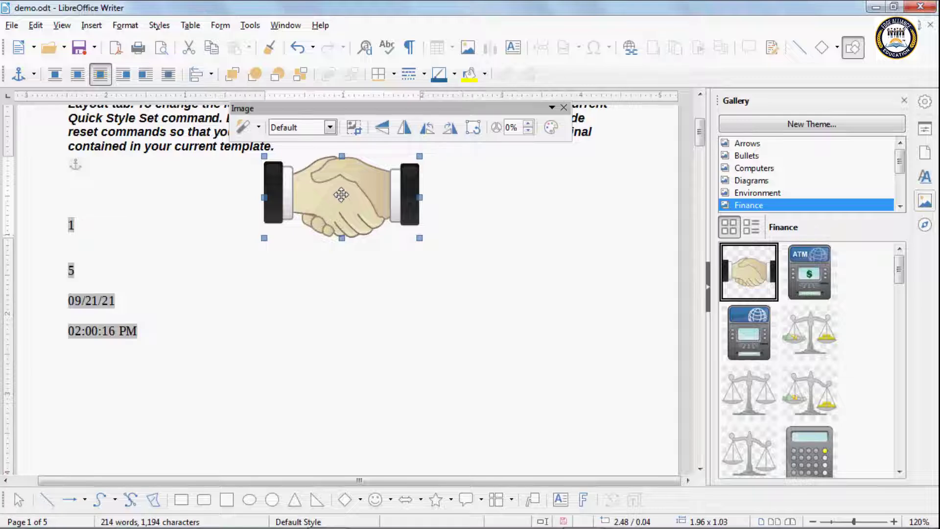
left_click_drag(341, 198, 538, 225)
- Replace the selected handshake image with the Finance theme's ATM image showing a dollar sign and move it beside the number fields
right_click(815, 268)
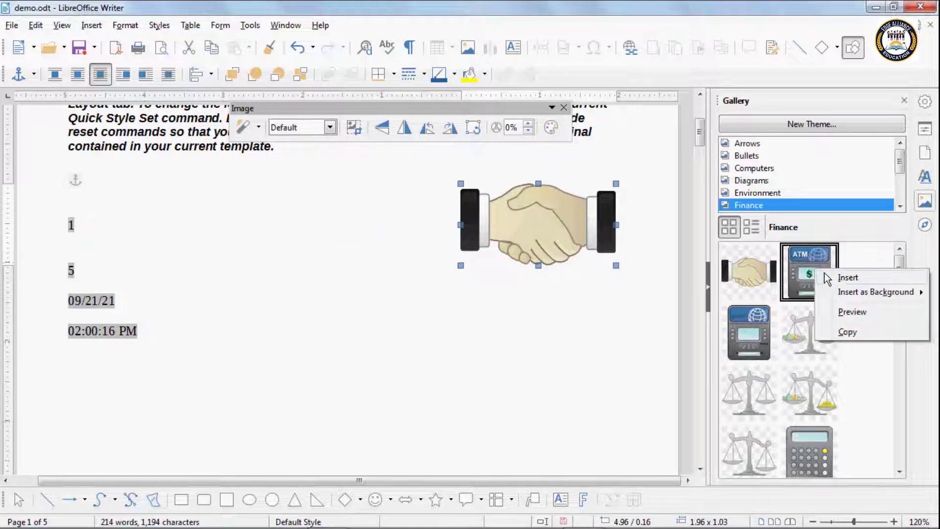
left_click(837, 278)
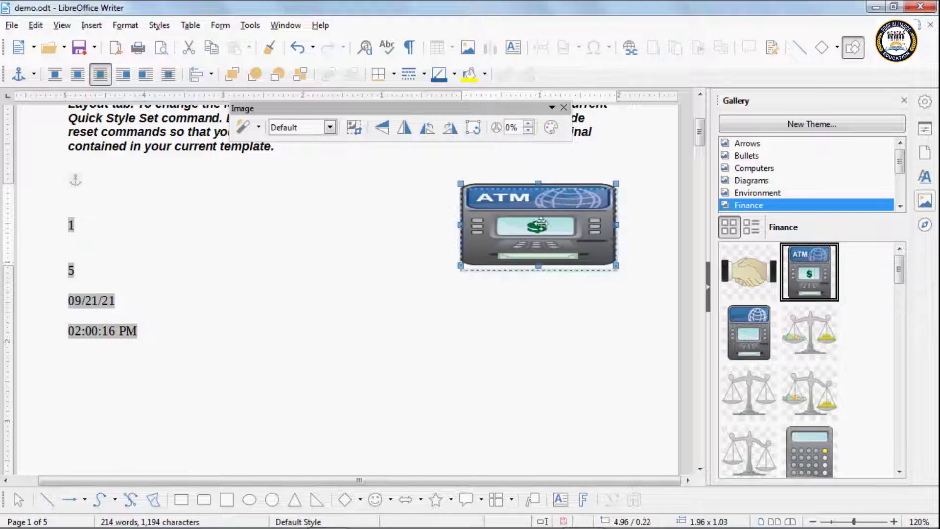
left_click_drag(545, 204, 319, 233)
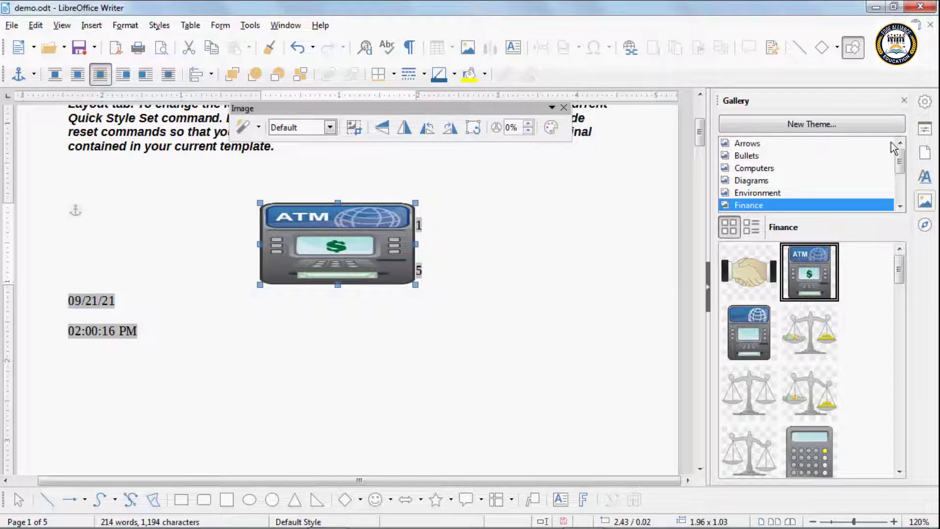
- Close the floating Image toolbar and the Gallery deck
left_click(61, 24)
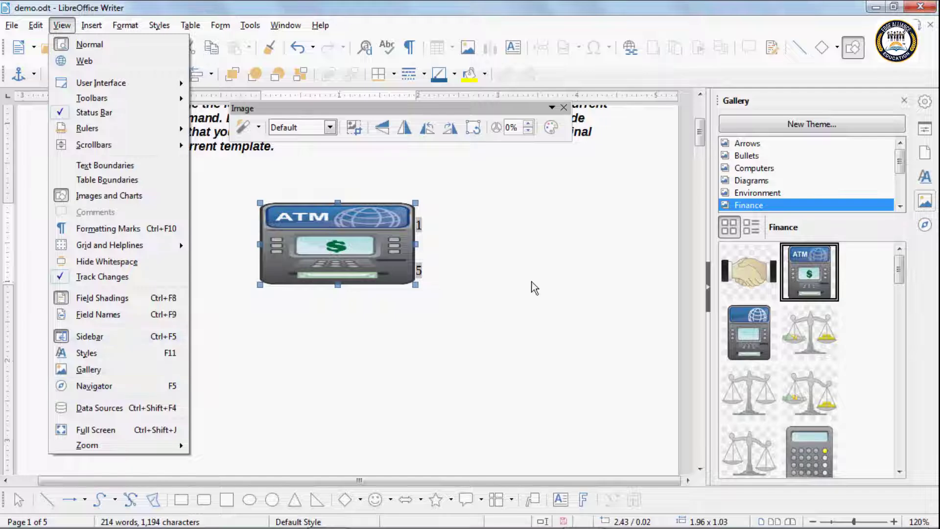
left_click(563, 109)
left_click(563, 108)
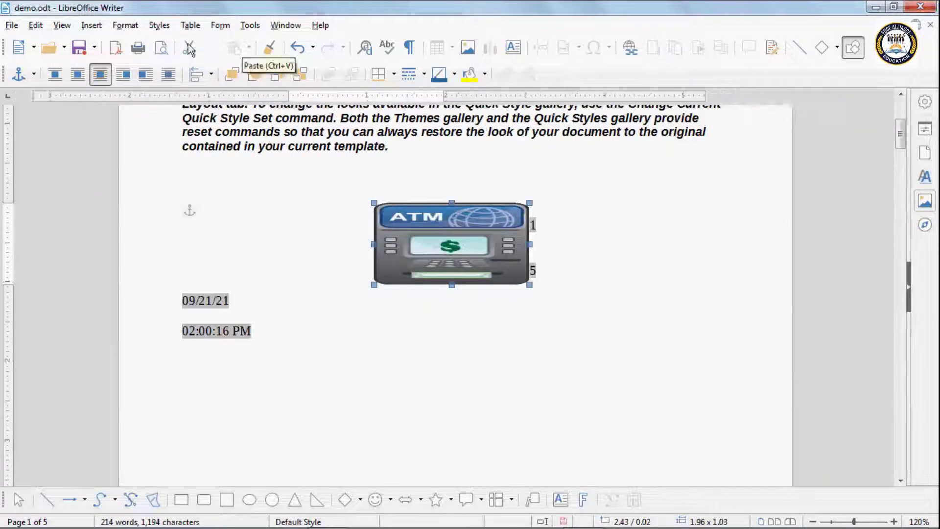
left_click(904, 101)
- Move the ATM image to the right margin, level with the date and time fields
left_click(62, 25)
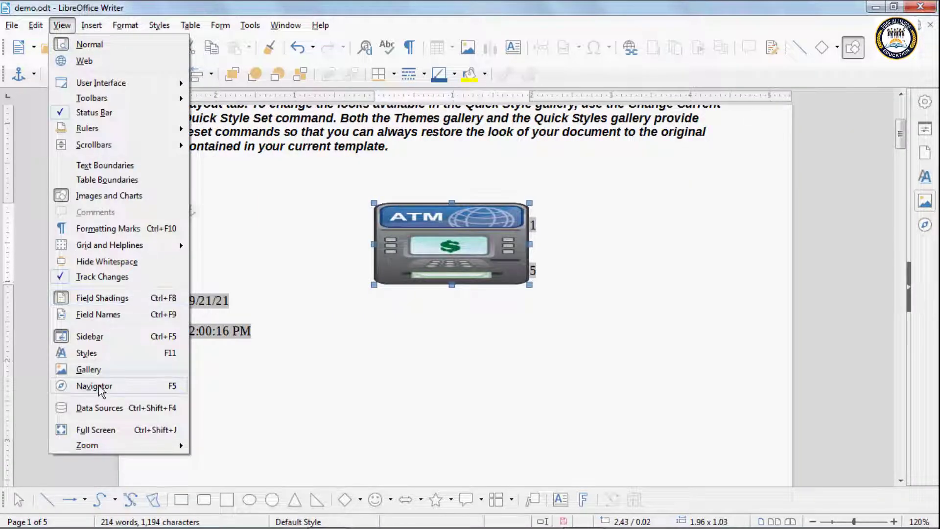
left_click(463, 228)
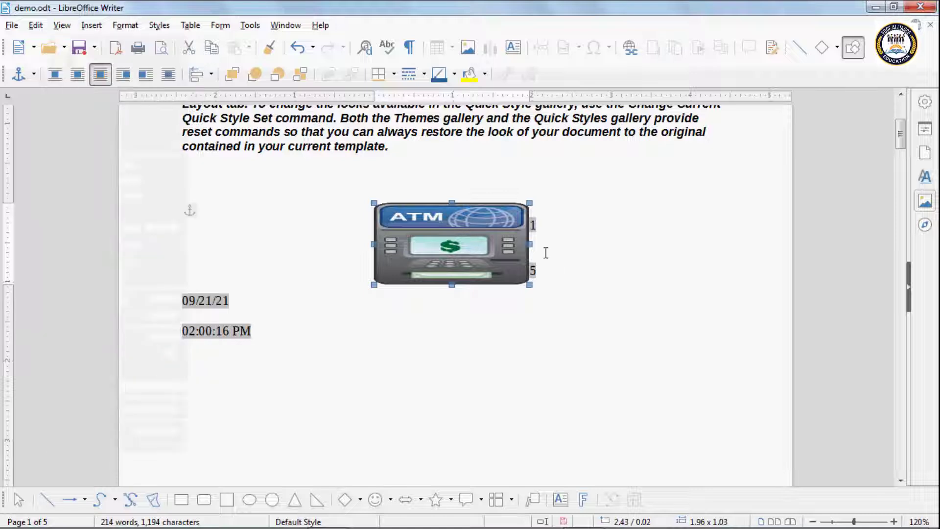
left_click_drag(448, 232, 632, 294)
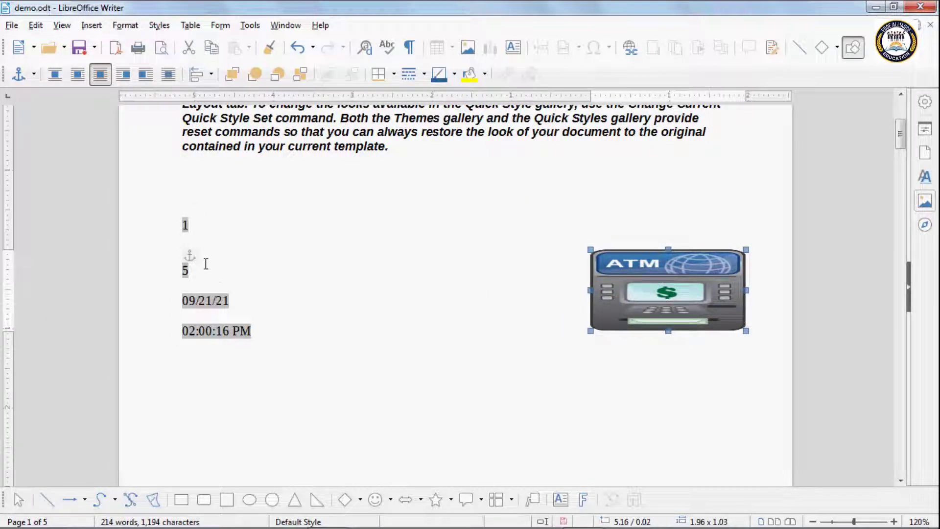
- Open the Navigator, place its window over the middle of the page and close the Image toolbar
left_click(63, 28)
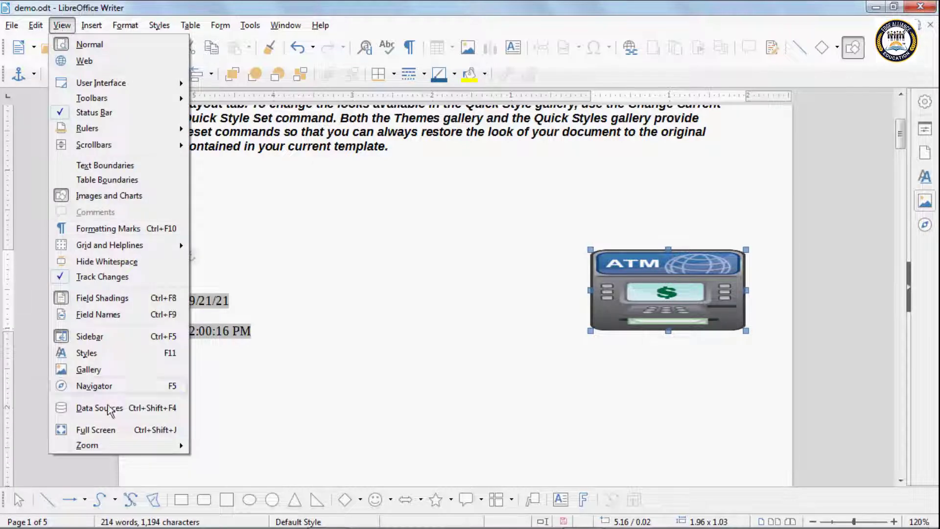
left_click(106, 385)
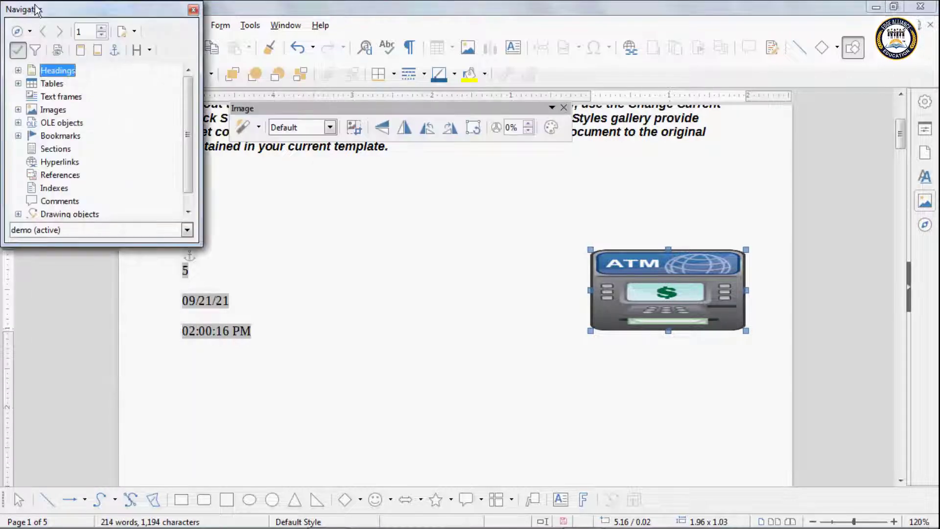
left_click_drag(97, 15, 447, 198)
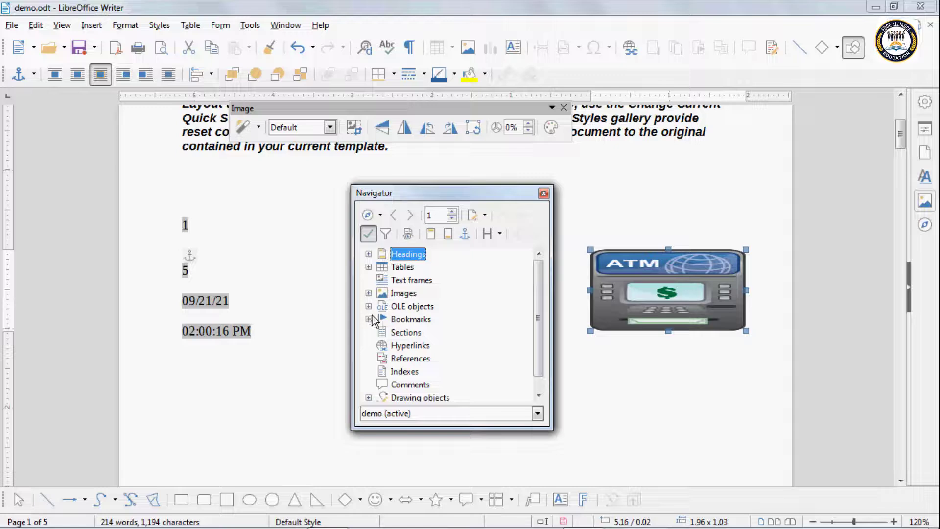
mouse_move(537, 277)
left_mouse_down()
mouse_move(536, 301)
mouse_move(538, 271)
left_mouse_up()
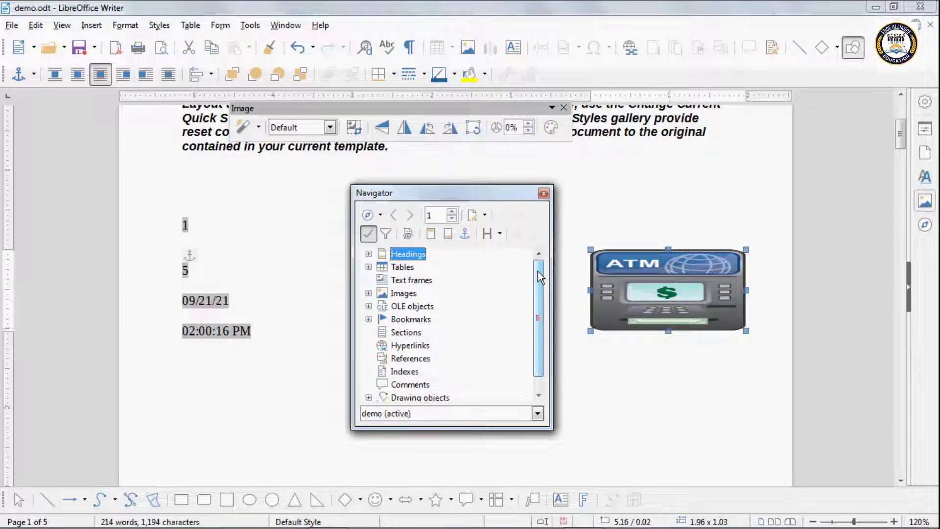
left_click(564, 108)
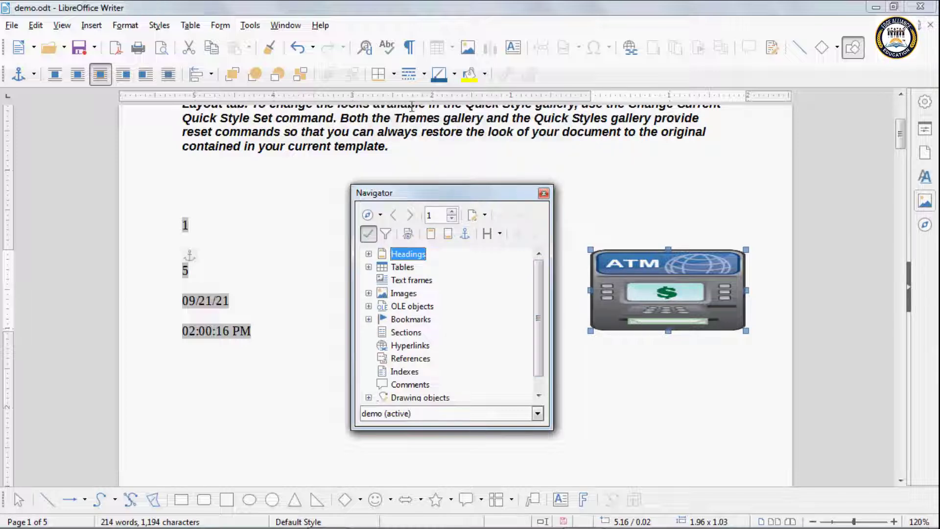
- Expand Headings in the Navigator and jump to "On the Insert tab" and "To change the overall look"
left_click(369, 254)
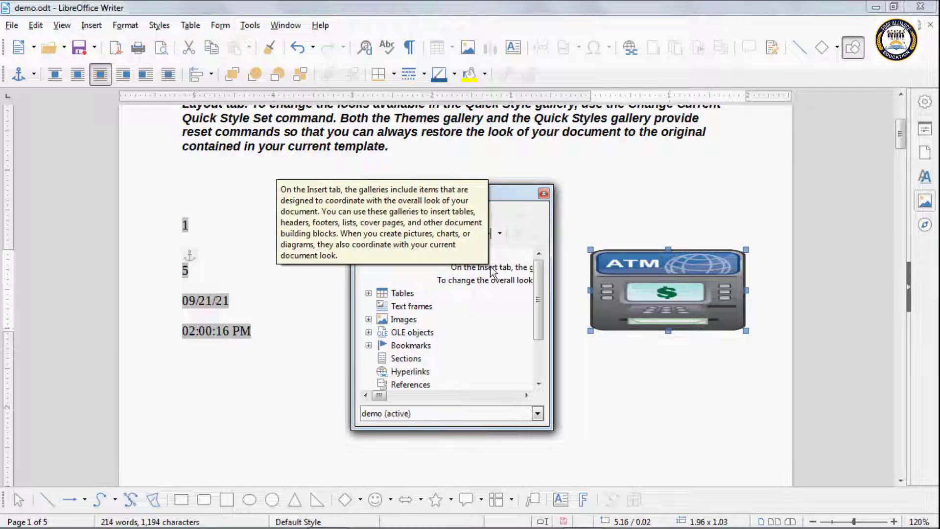
double_click(504, 271)
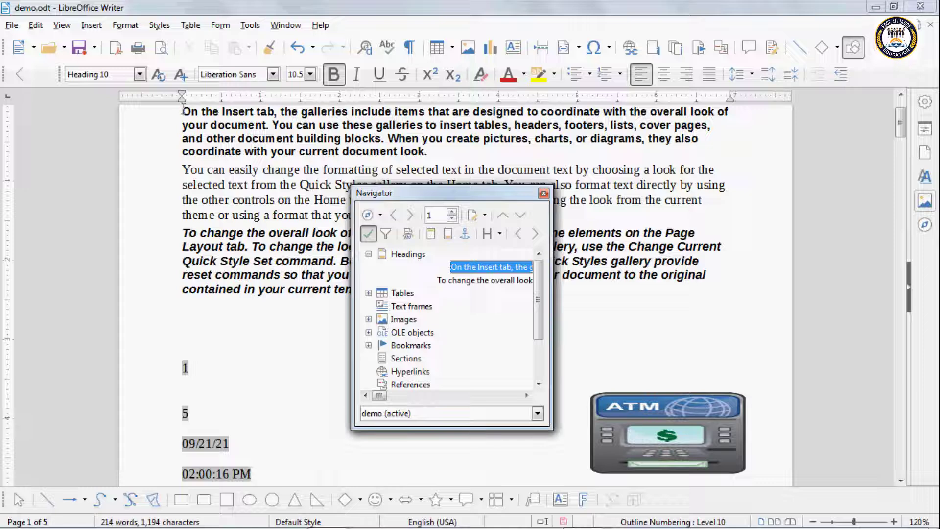
double_click(459, 280)
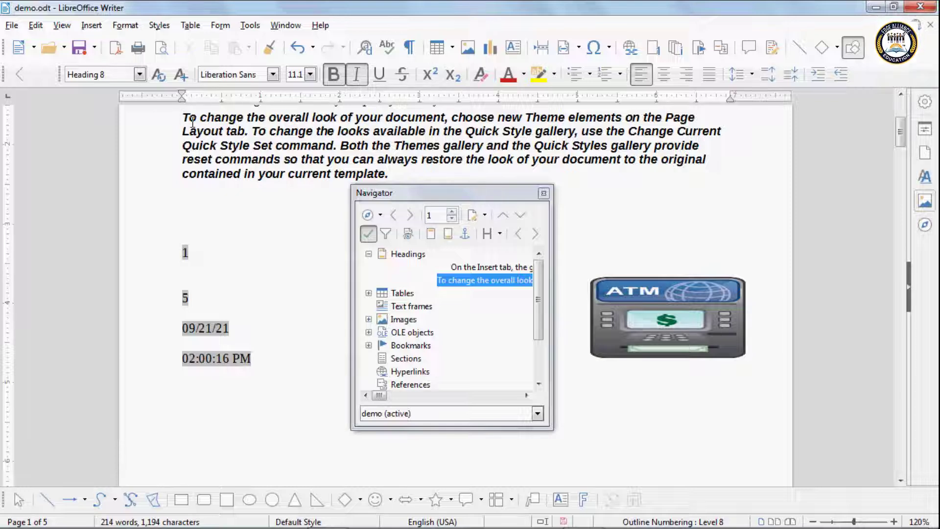
- Expand Tables in the Navigator, jump to Table1 and place the cursor in its first cell
left_click(369, 294)
double_click(397, 307)
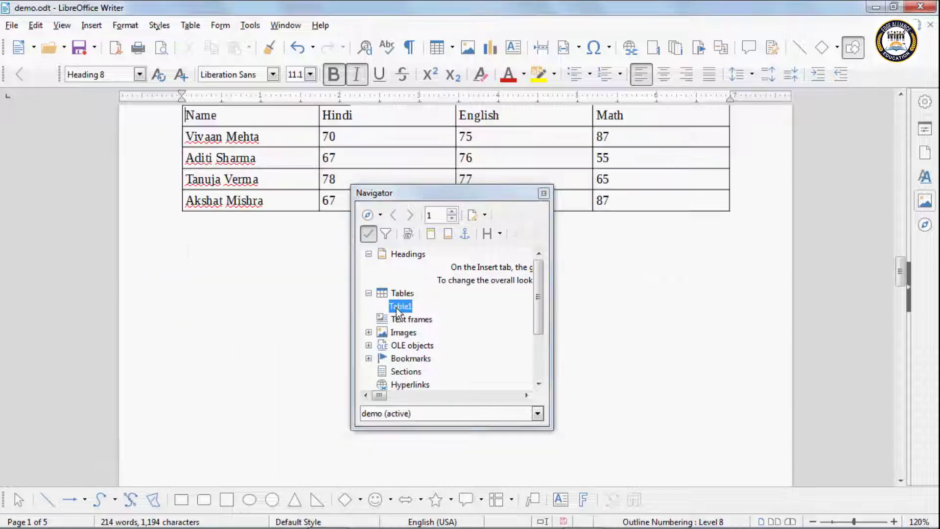
left_click_drag(237, 123, 239, 104)
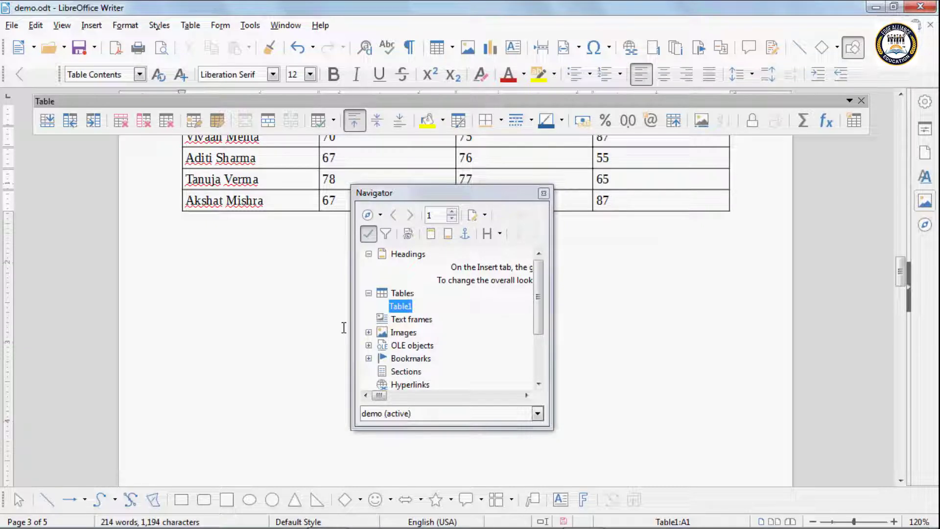
- Expand Images in the Navigator and jump to Image2 and Image1
left_click(369, 332)
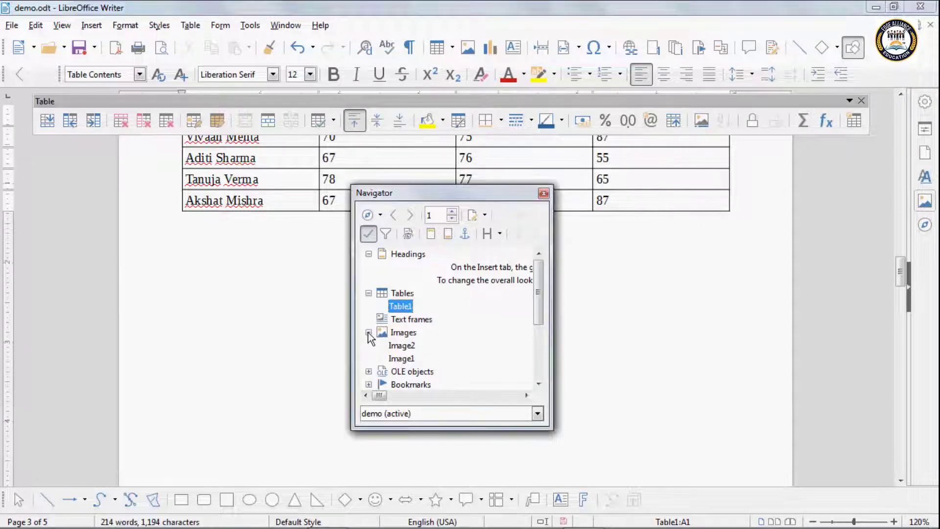
left_click(401, 346)
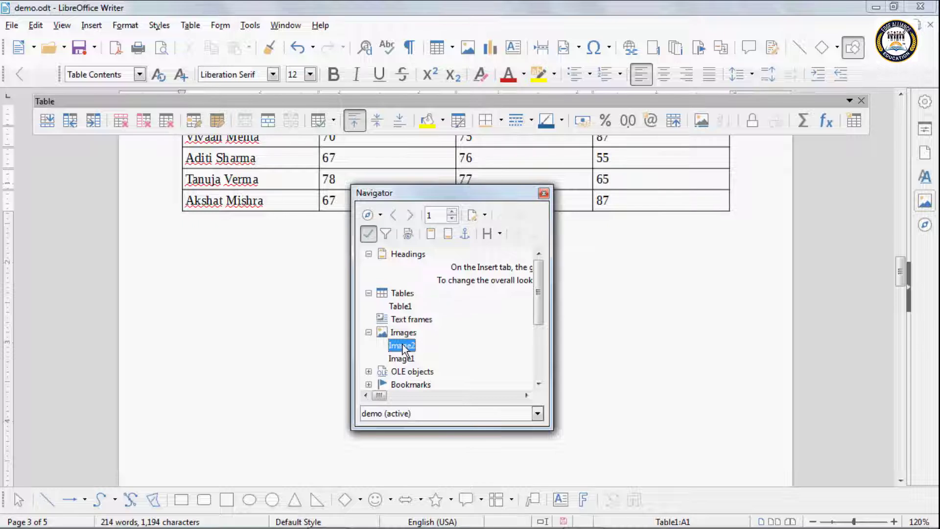
double_click(402, 344)
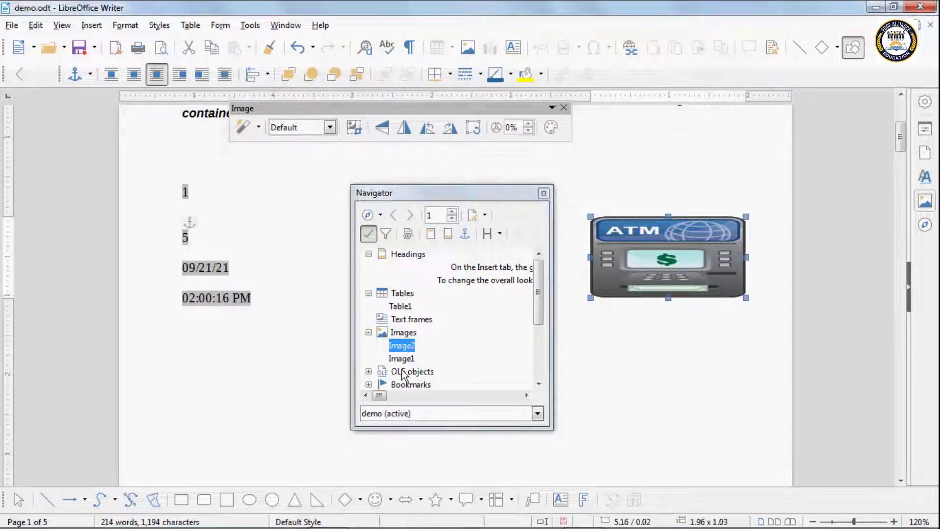
double_click(402, 358)
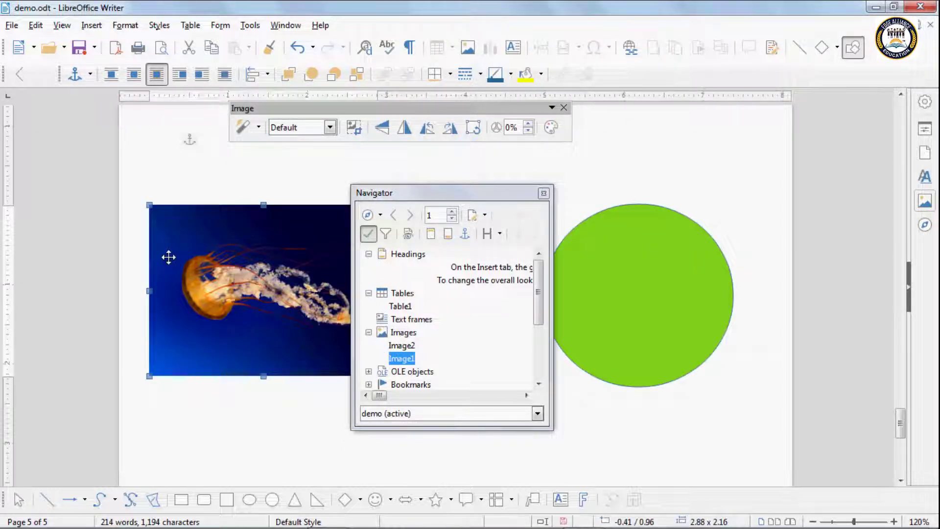
- View the remaining Navigator categories, then close the Navigator and the Image toolbar
mouse_move(537, 283)
left_mouse_down()
mouse_move(536, 339)
mouse_move(538, 295)
mouse_move(548, 357)
left_mouse_up()
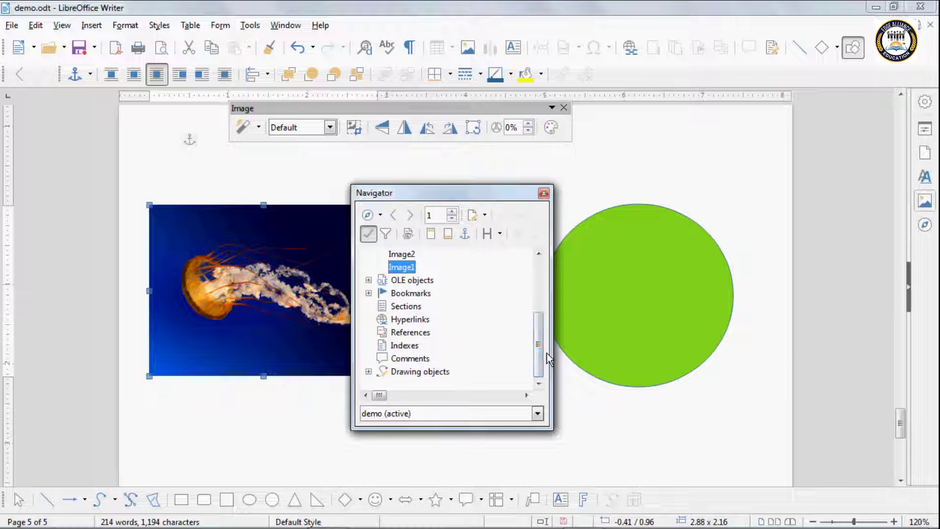
left_click(544, 194)
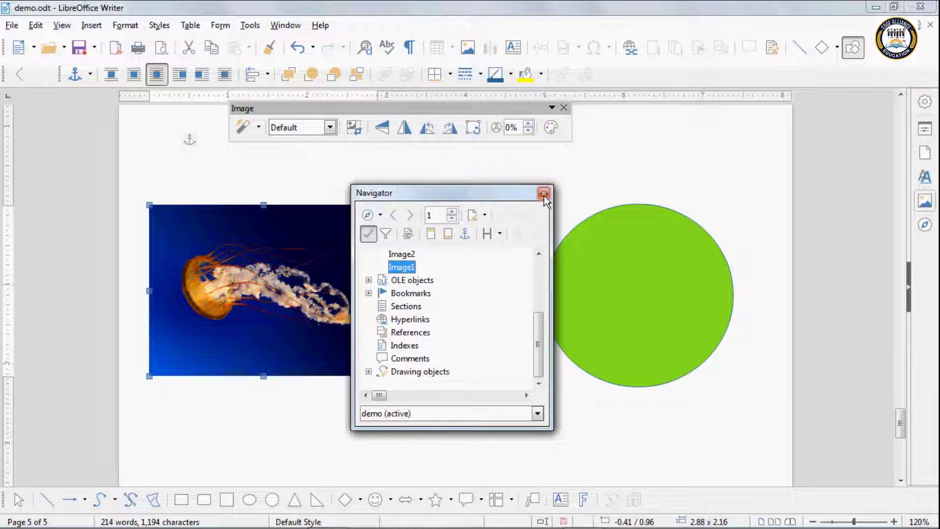
left_click(563, 107)
- Show the data sources above the document and expand the Bibliography database
left_click(60, 25)
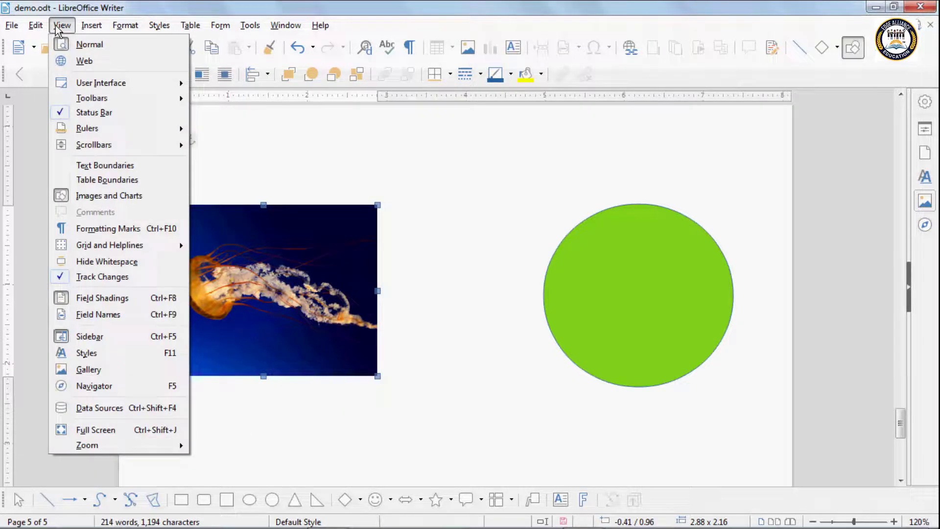
left_click(99, 407)
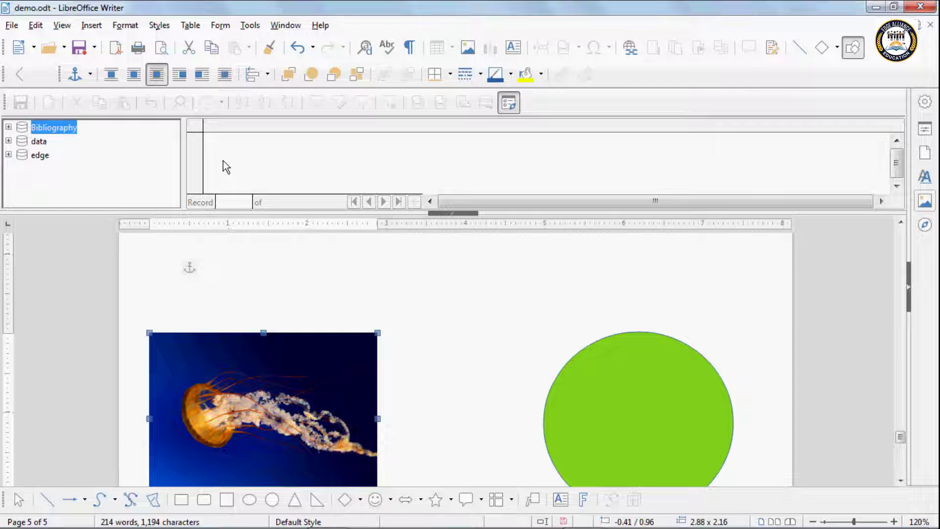
left_click(8, 128)
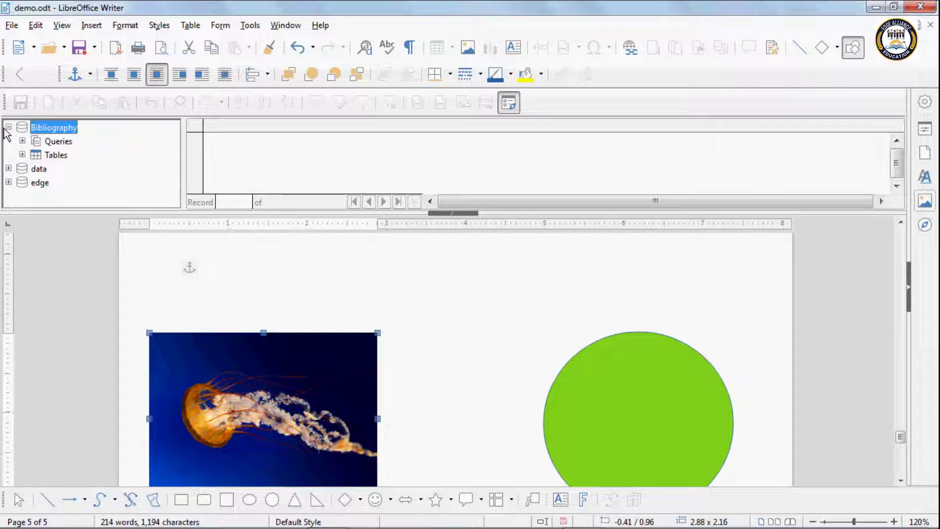
- Expand the tables of the Bibliography database and open its biblio table
left_click(57, 141)
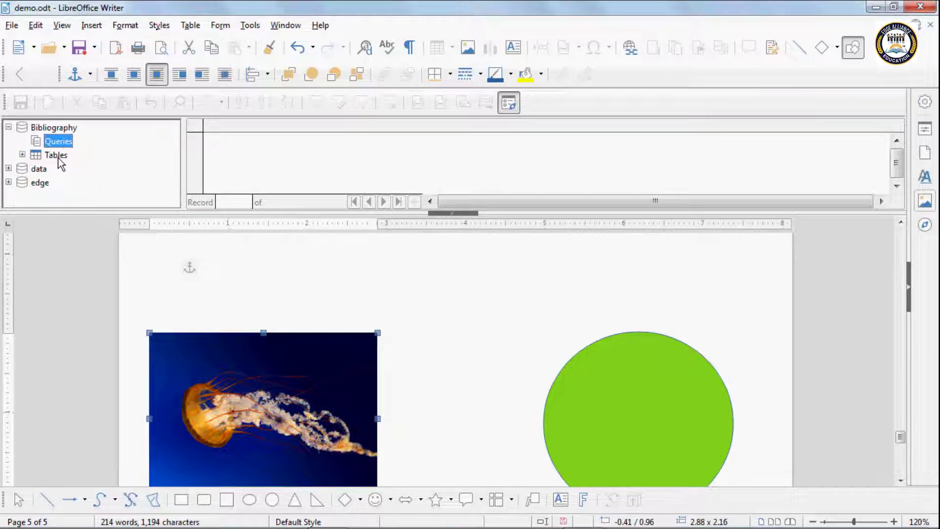
left_click(58, 158)
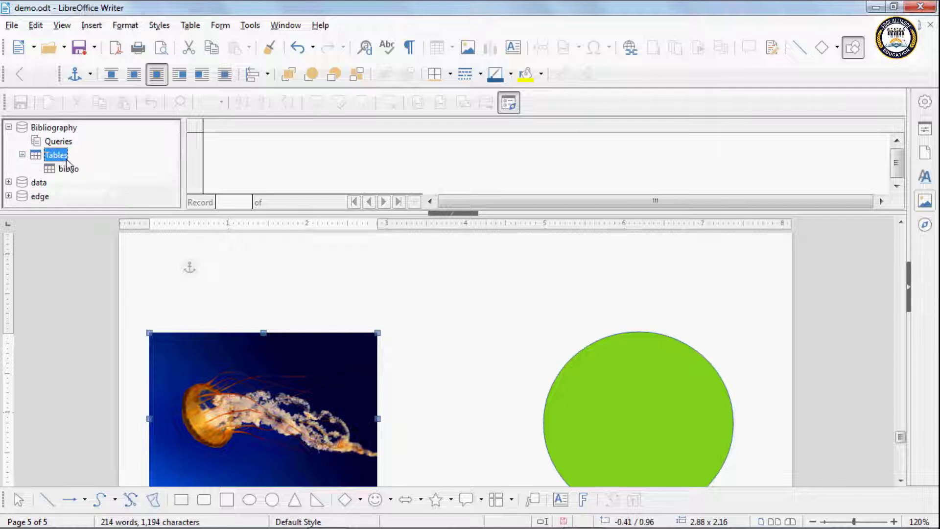
left_click(74, 169)
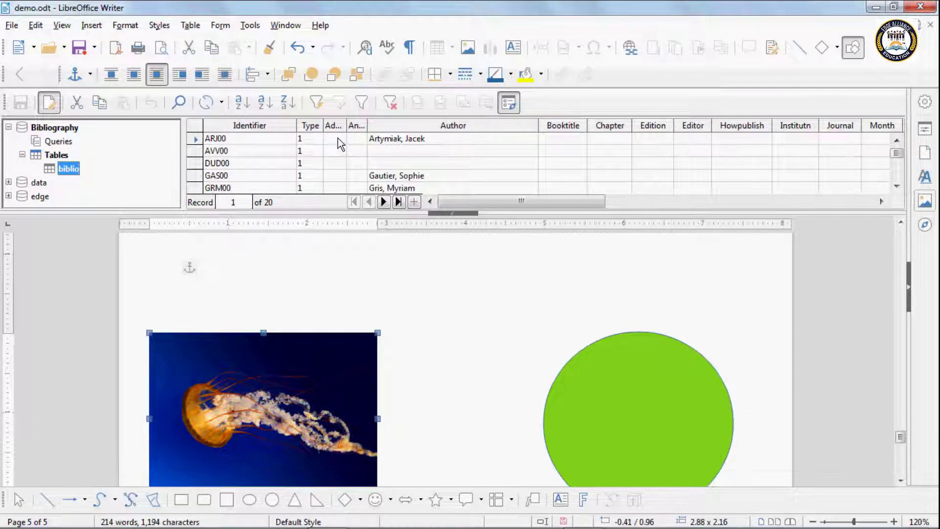
- Visit the second biblio record's Author, Booktitle, Edition and Editor fields, and hide the data sources
left_click(395, 151)
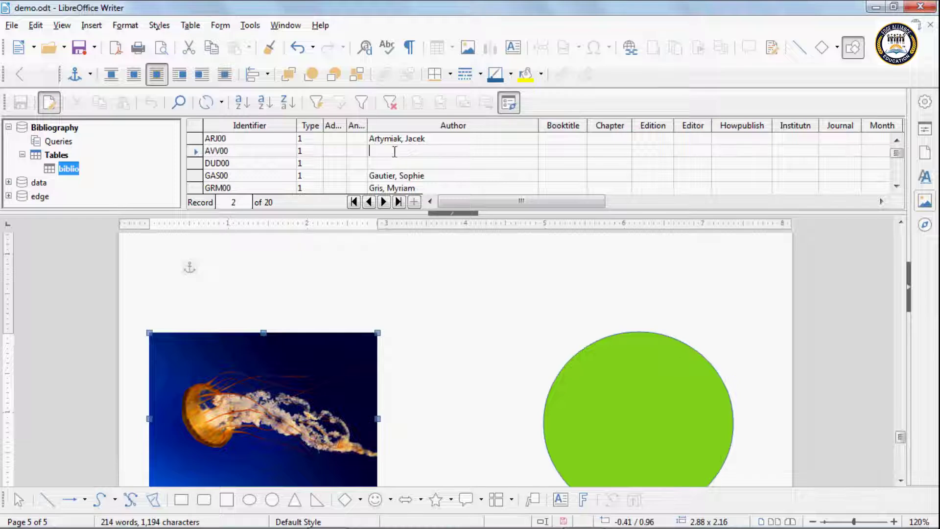
left_click(557, 148)
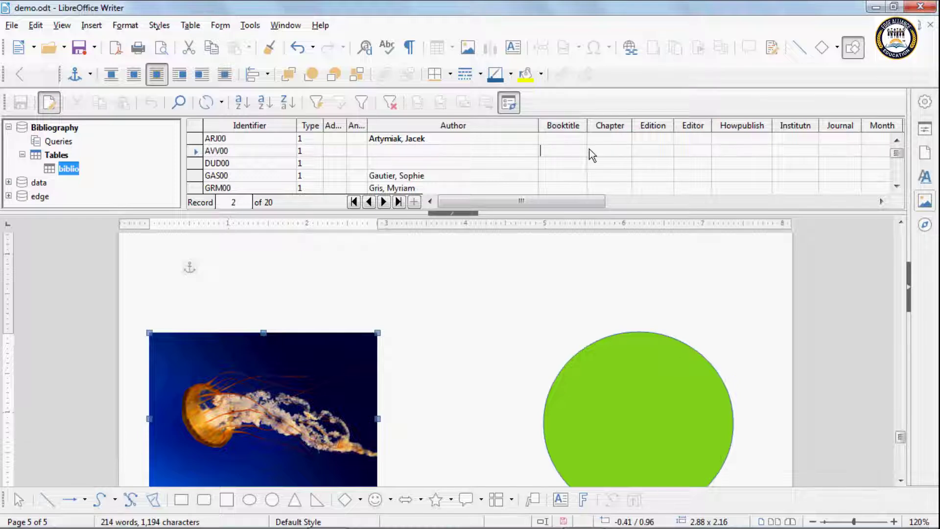
left_click(648, 149)
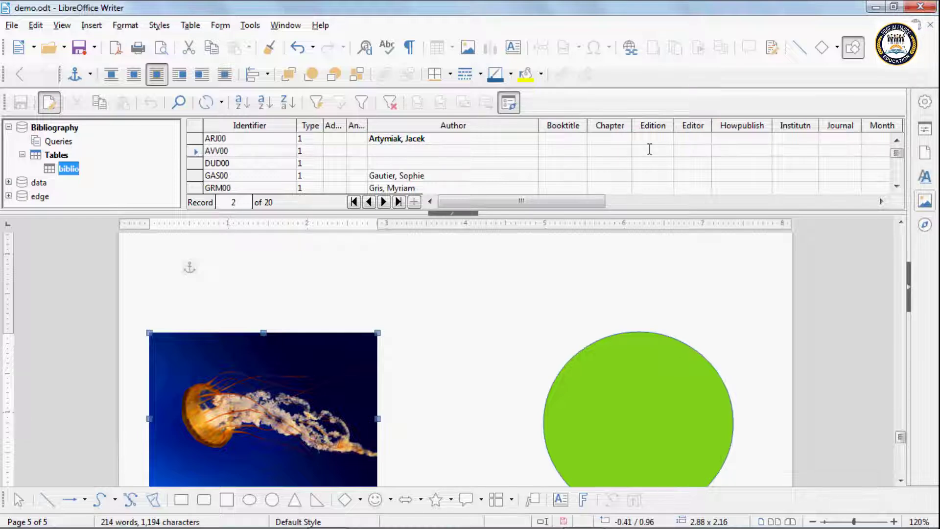
left_click(697, 152)
left_click(61, 24)
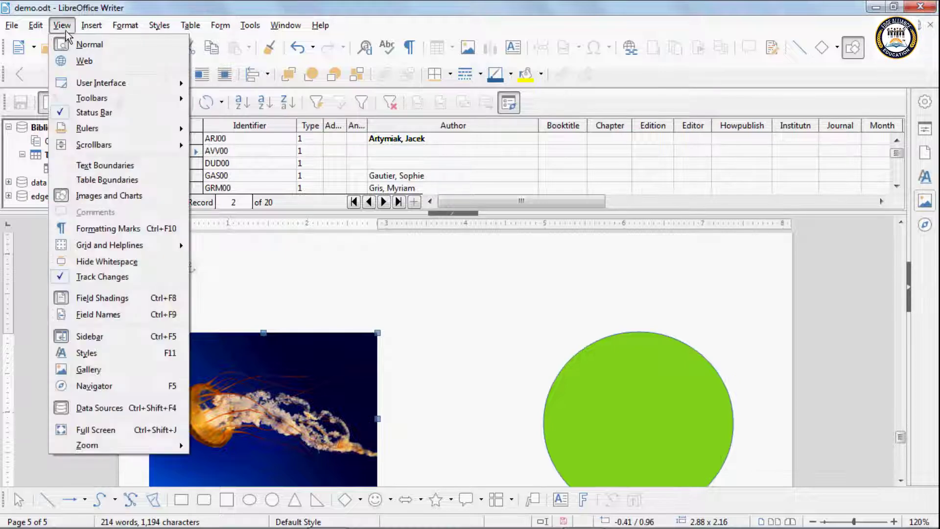
left_click(119, 405)
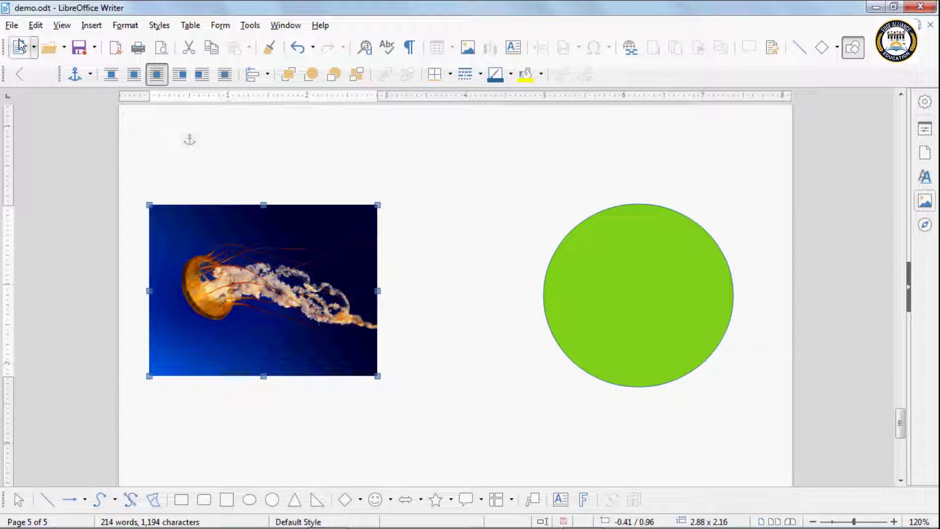
- View the document in full screen up to its first page, exit full screen and close the Image toolbar
left_click(61, 25)
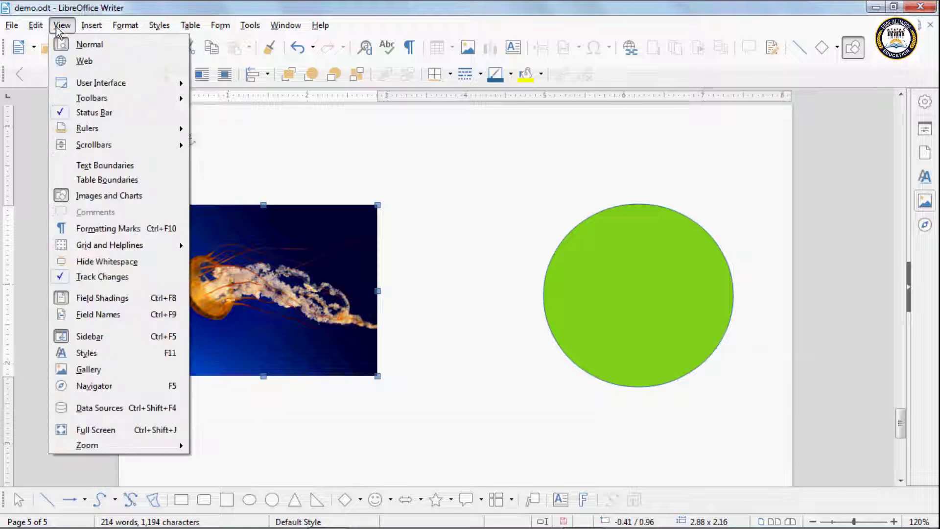
left_click(120, 426)
scroll(360, 192, "up", 10)
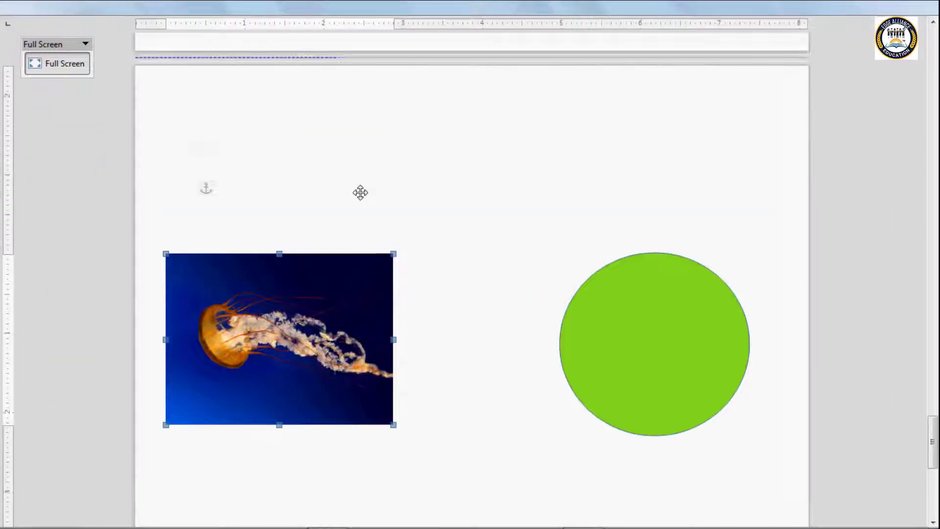
scroll(360, 193, "up", 20)
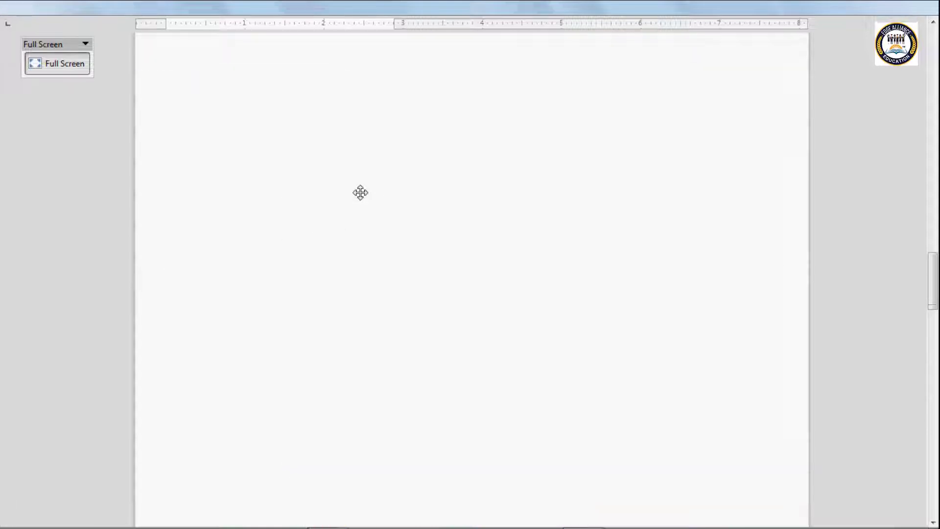
scroll(360, 193, "up", 15)
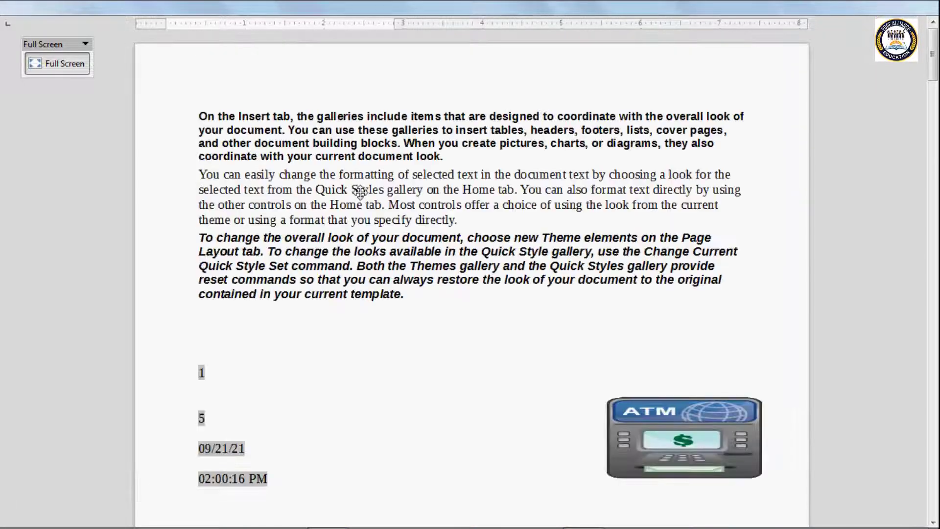
left_click(50, 65)
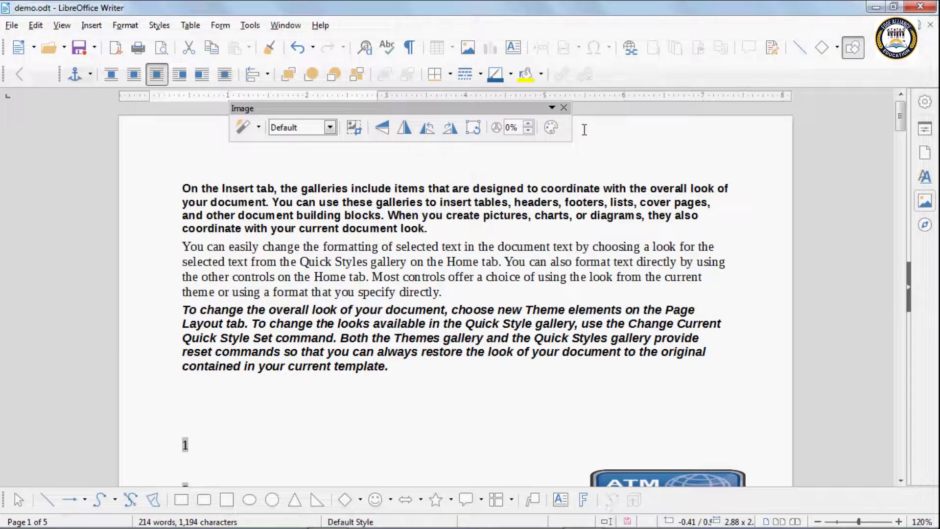
left_click(564, 107)
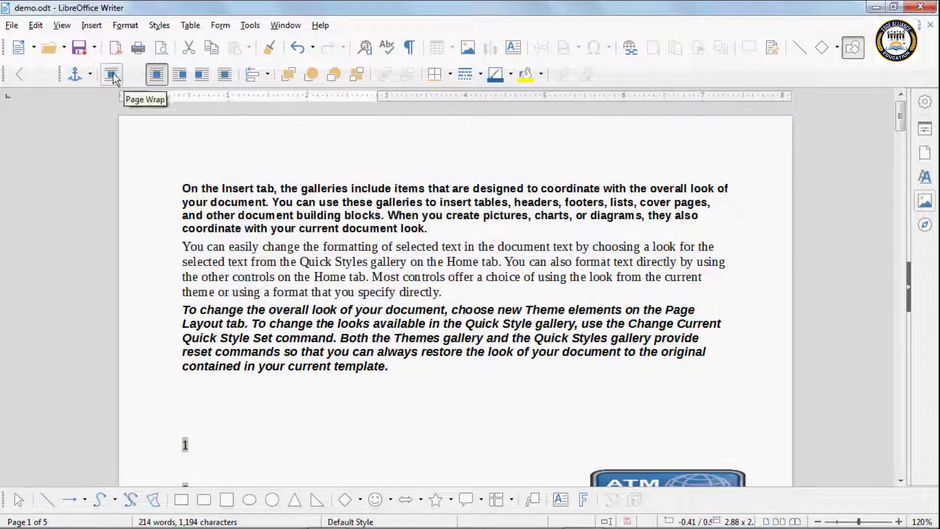
- Set the zoom to Entire Page and look through the document back to the first page
left_click(61, 25)
mouse_move(139, 443)
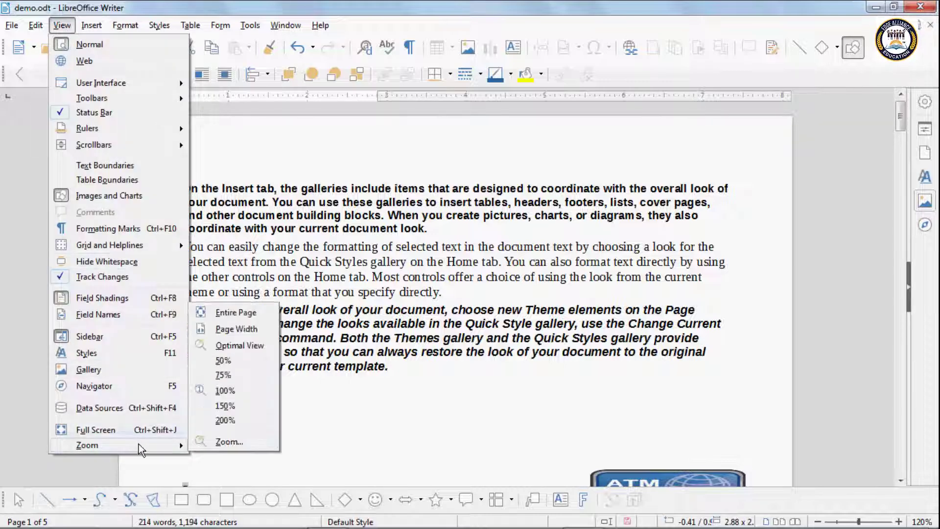
left_click(213, 318)
scroll(485, 279, "up", 3)
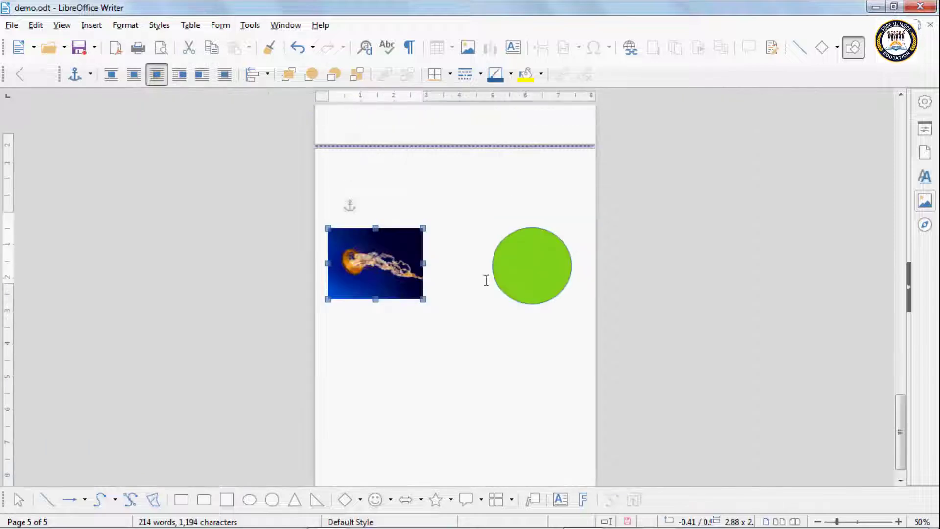
scroll(487, 274, "up", 15)
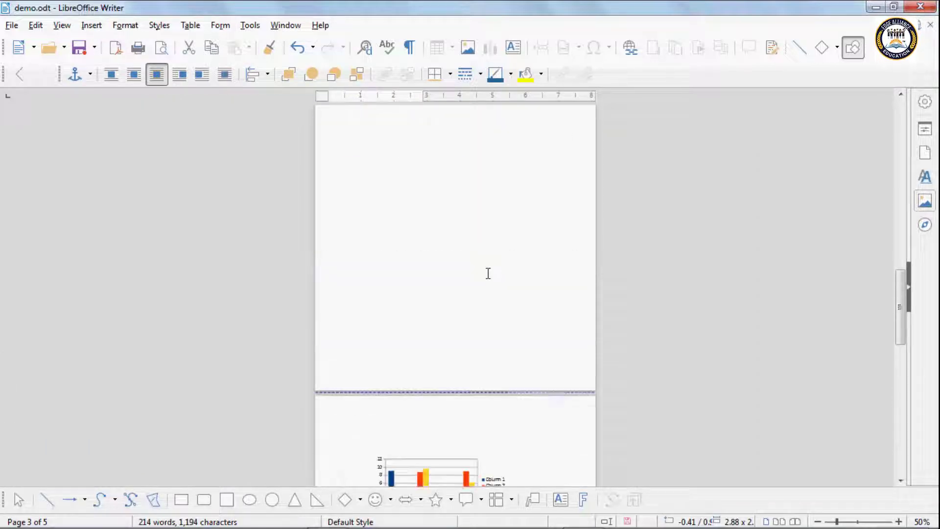
scroll(489, 272, "up", 10)
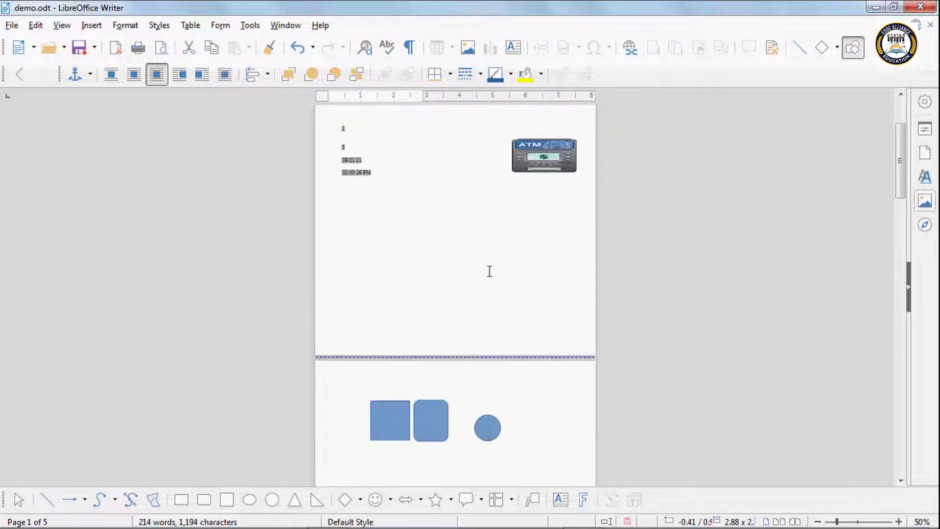
- Set the zoom to Page Width and look through the pages at that size
left_click(61, 25)
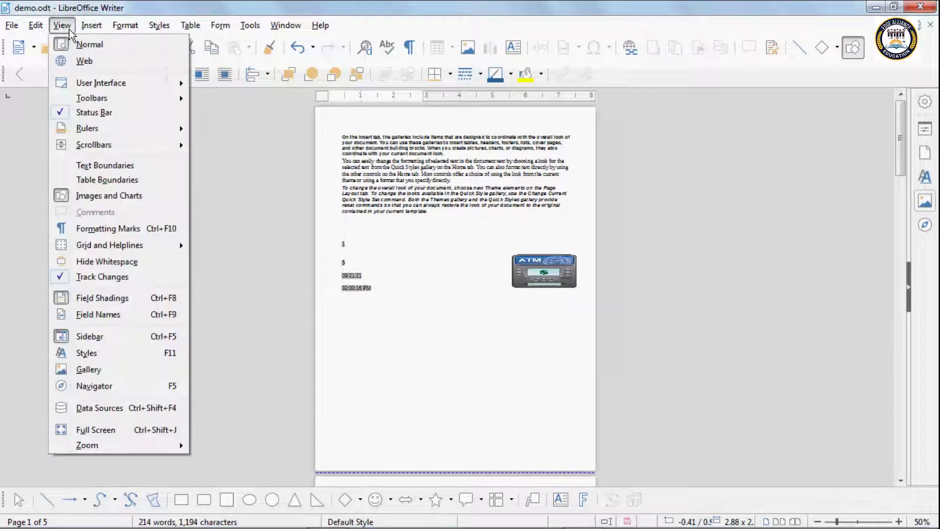
mouse_move(152, 447)
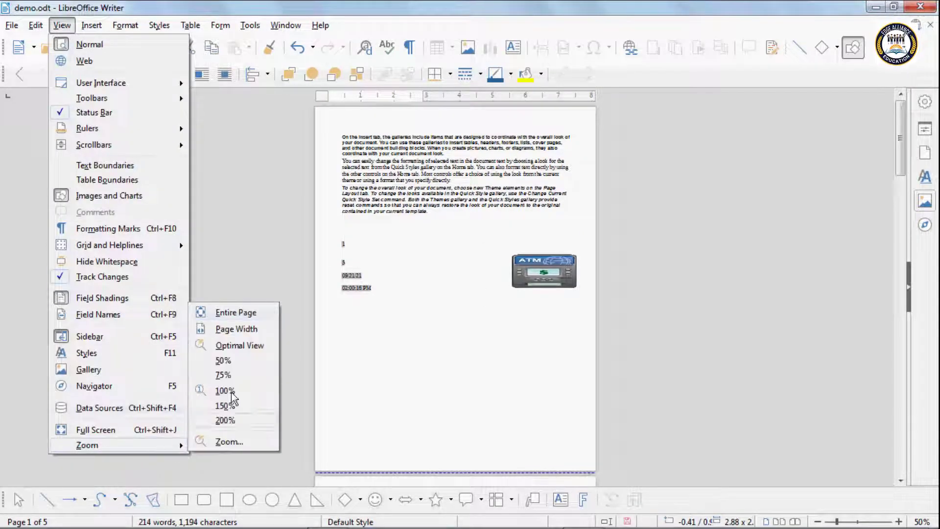
left_click(240, 328)
scroll(235, 373, "up", 8)
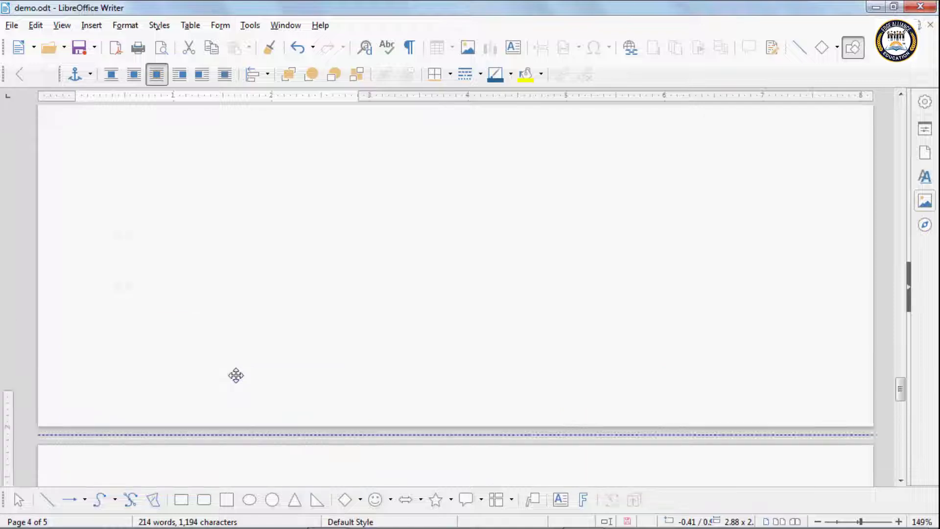
scroll(236, 375, "up", 15)
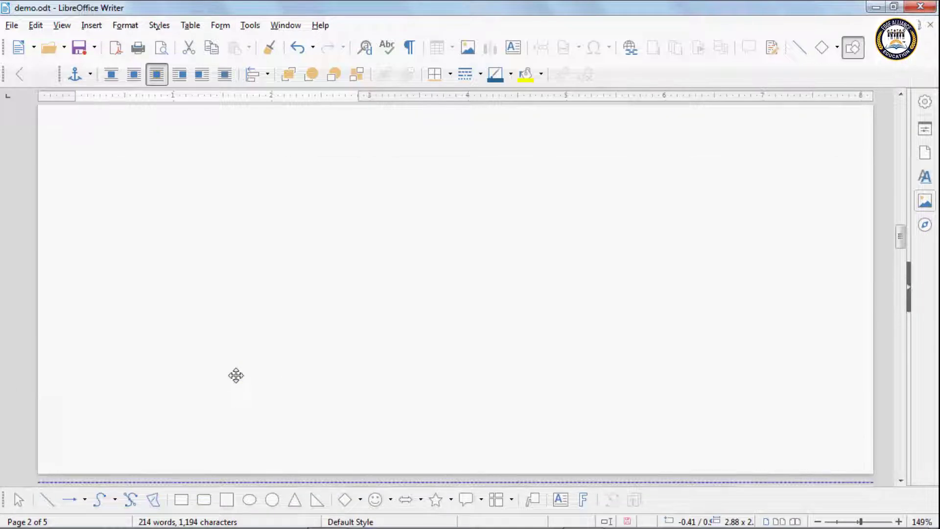
- Set the zoom to Optimal View and look over the image, circle and chart pages
left_click(62, 26)
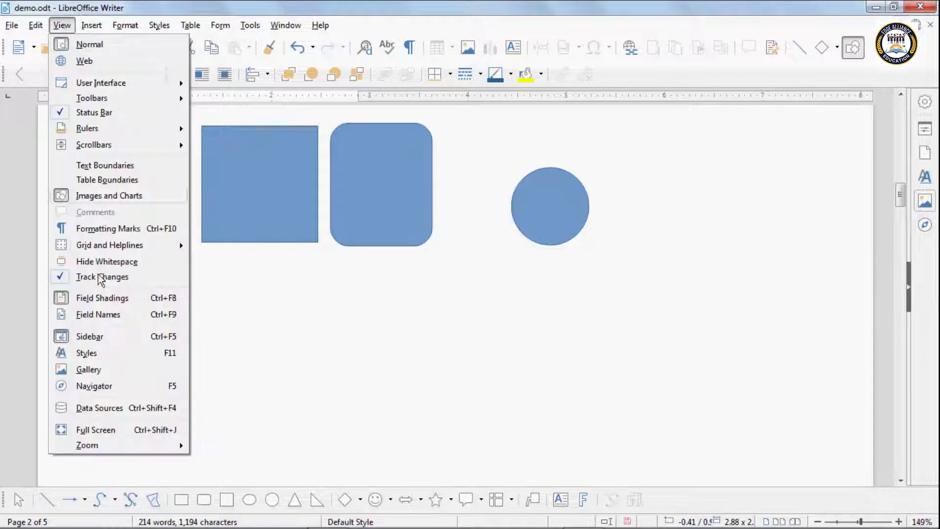
mouse_move(123, 443)
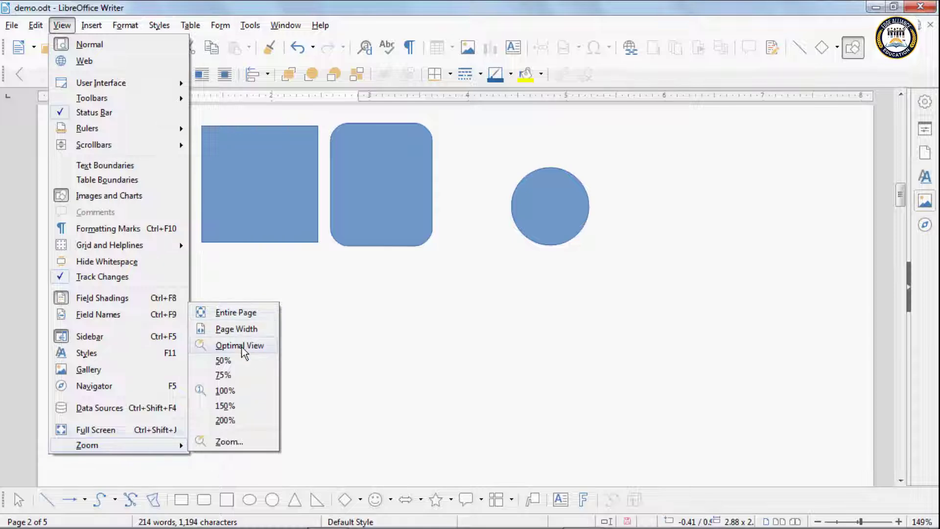
left_click(242, 346)
scroll(342, 367, "down", 6)
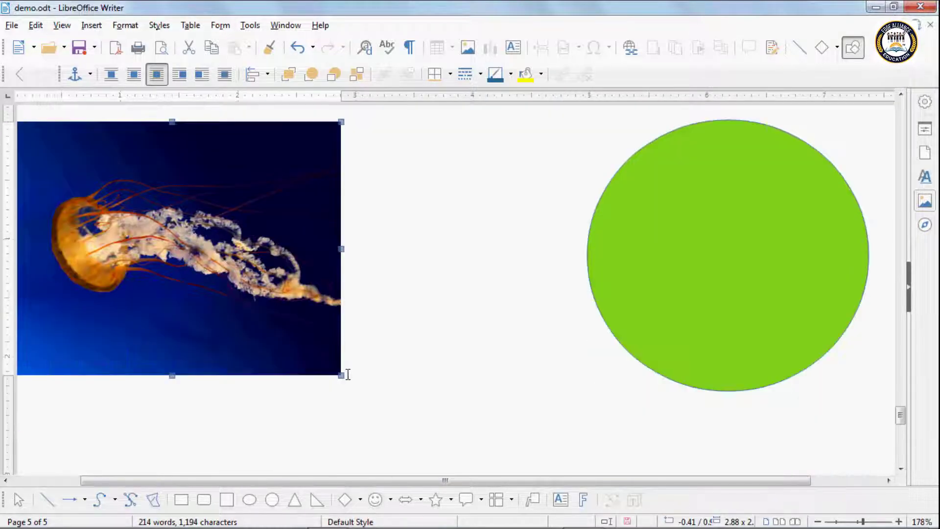
scroll(346, 375, "up", 3)
scroll(346, 374, "up", 15)
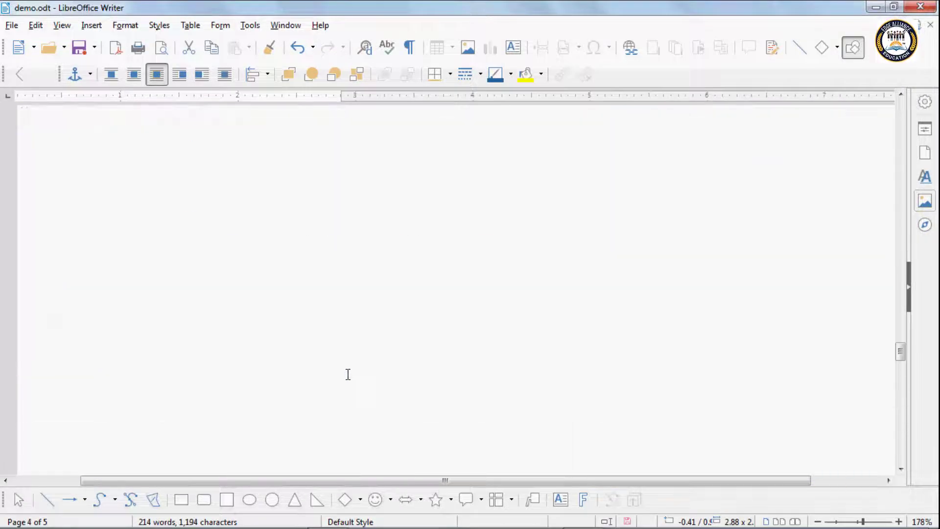
- Show the document at 50% zoom and at 75% zoom
left_click(68, 27)
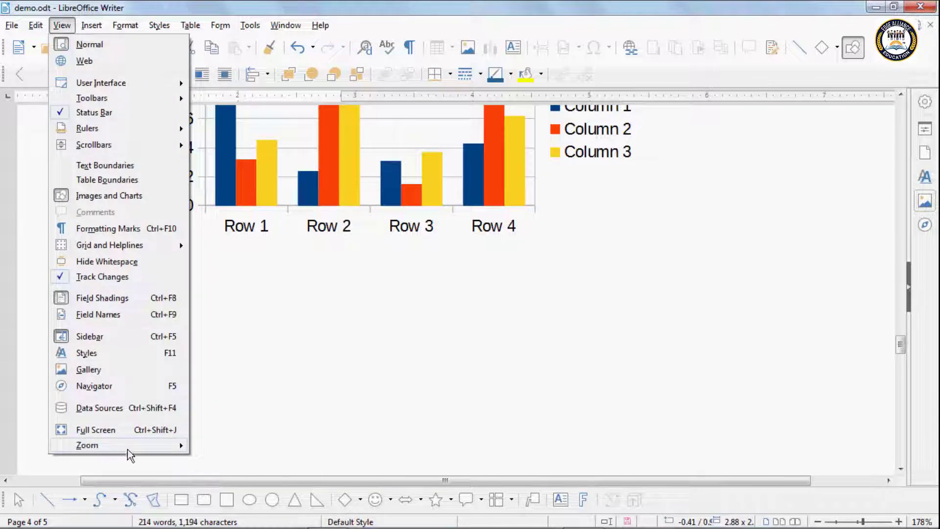
mouse_move(166, 443)
left_click(223, 361)
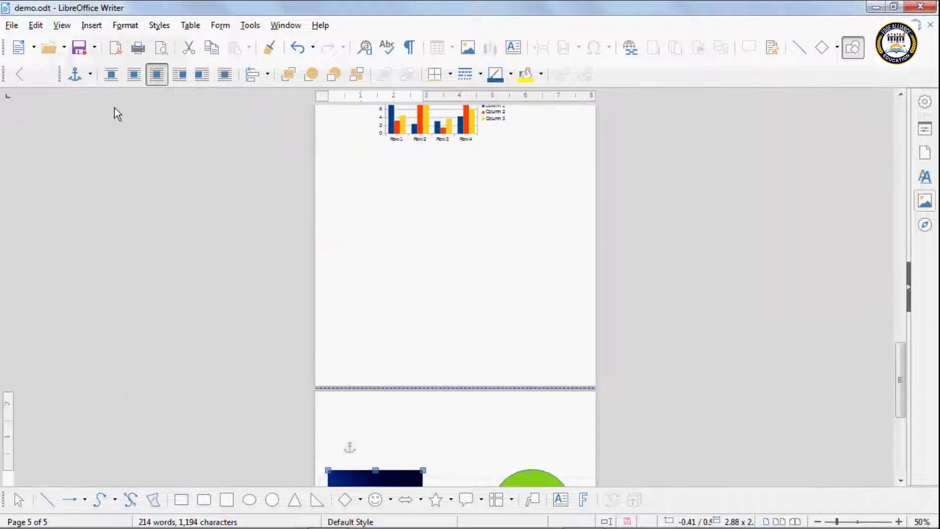
left_click(62, 25)
mouse_move(128, 445)
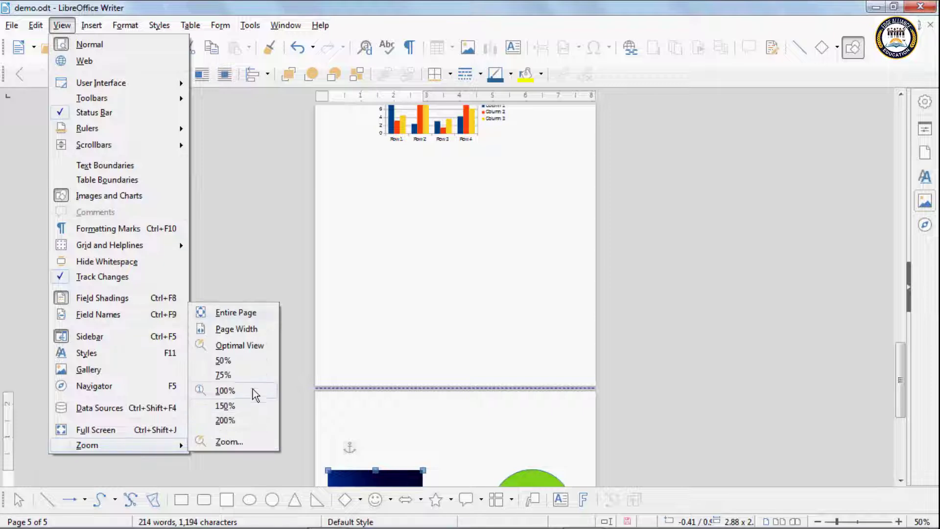
left_click(239, 374)
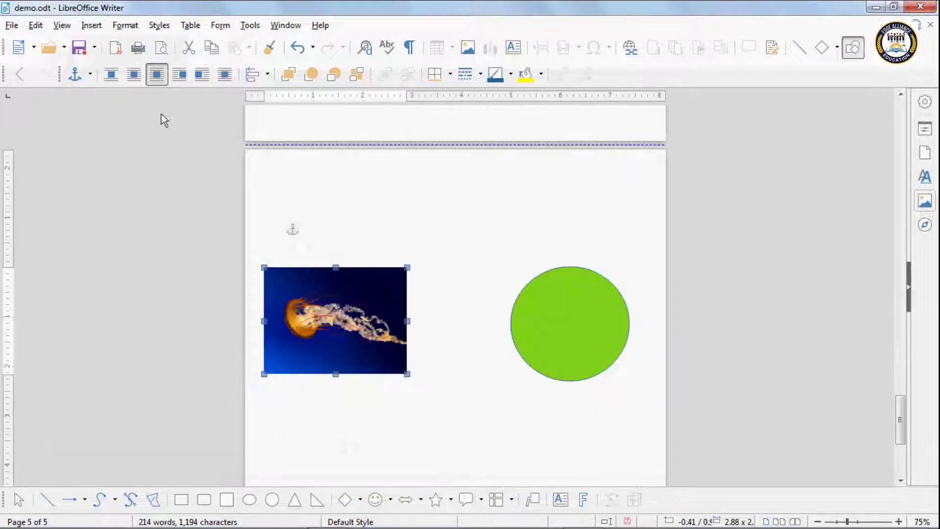
- Set the zoom to 100% and return to the start of the document
left_click(62, 25)
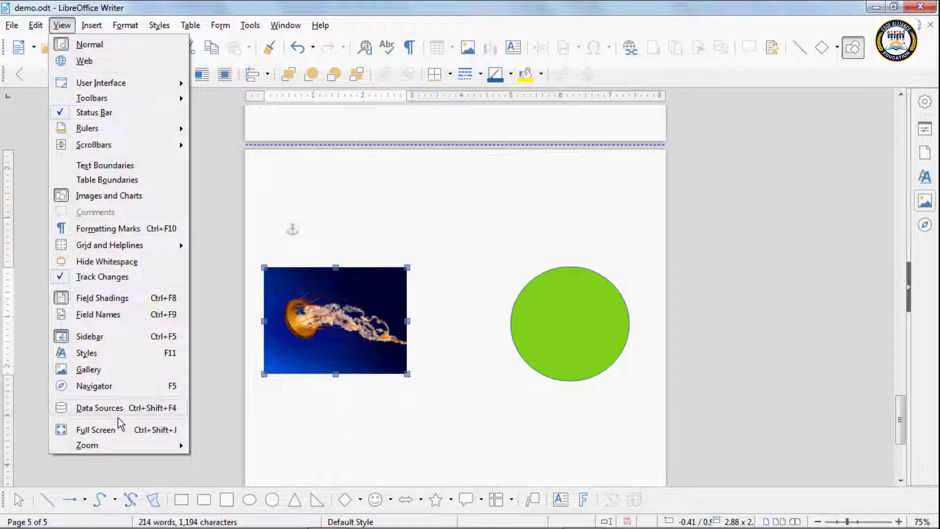
mouse_move(114, 440)
left_click(225, 390)
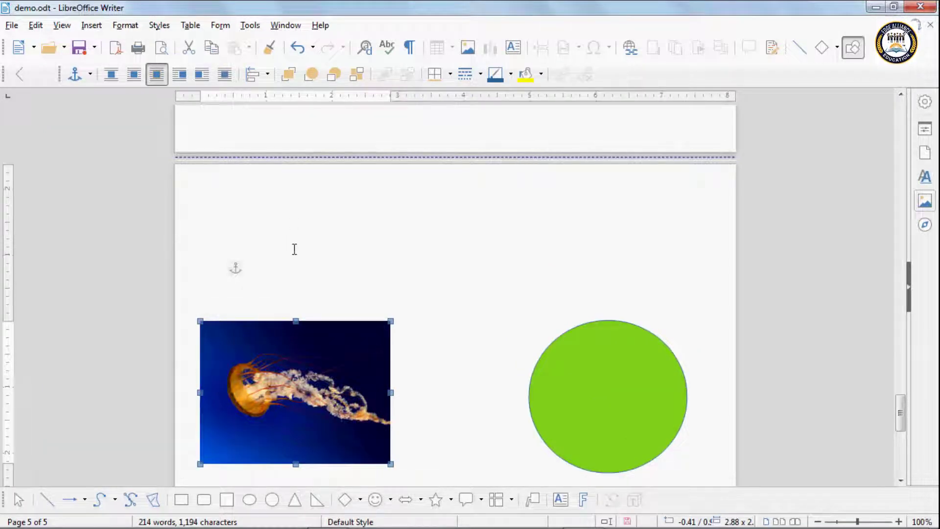
scroll(294, 250, "up", 20)
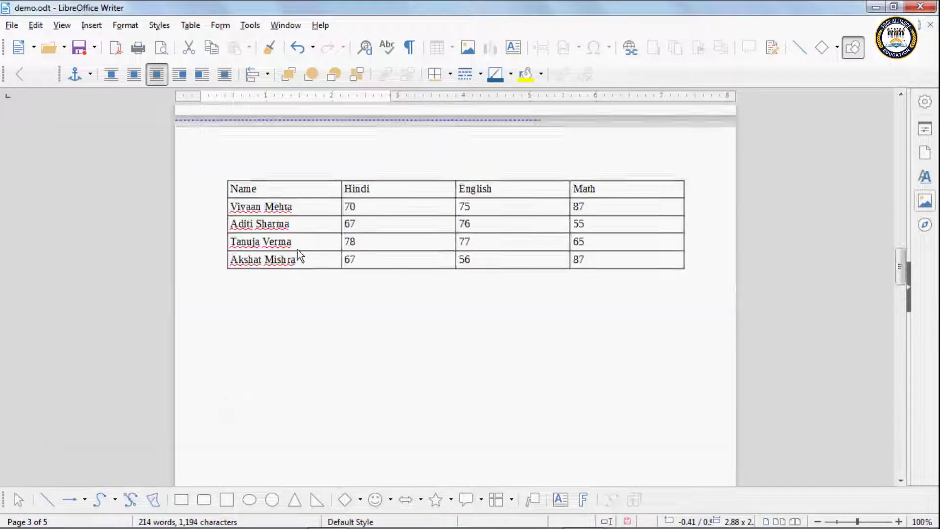
scroll(298, 249, "up", 20)
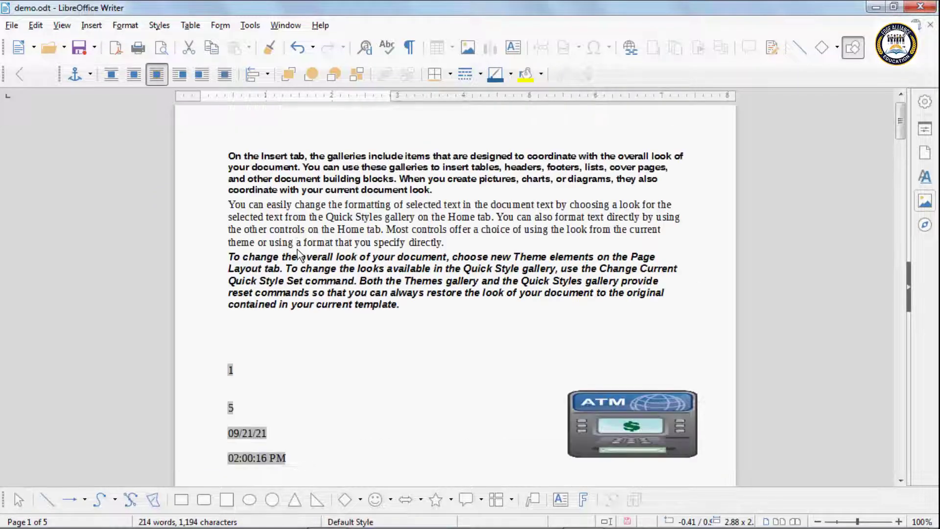
scroll(298, 250, "up", 1)
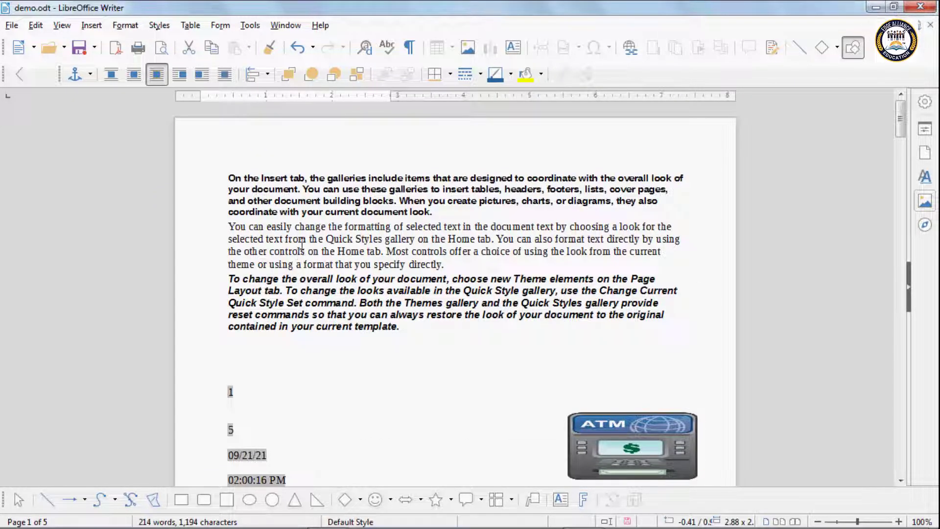